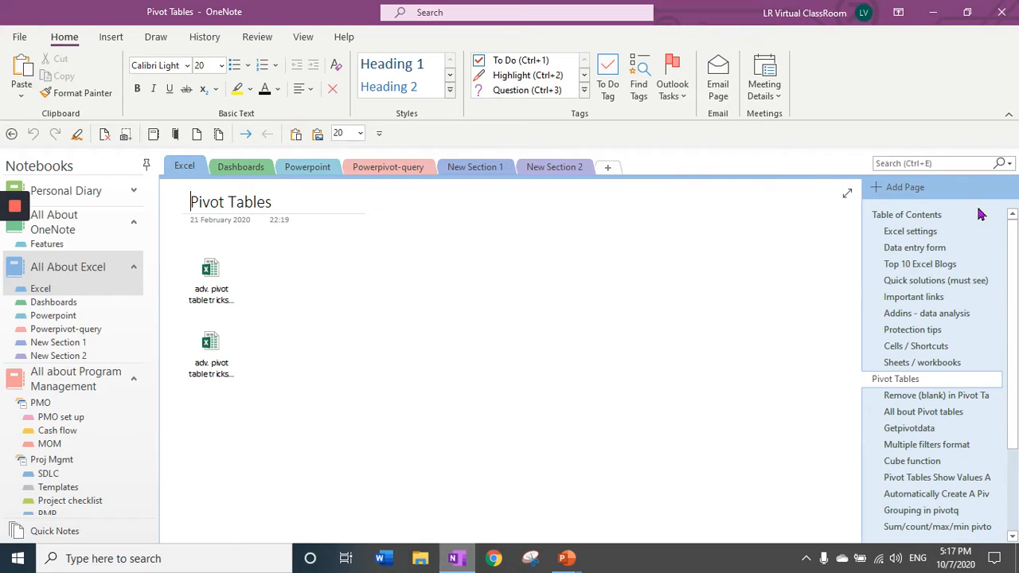
- Collapse the subpages under Table of Contents and Pivot Tables in the Excel section, and expand both groups again
click(1003, 215)
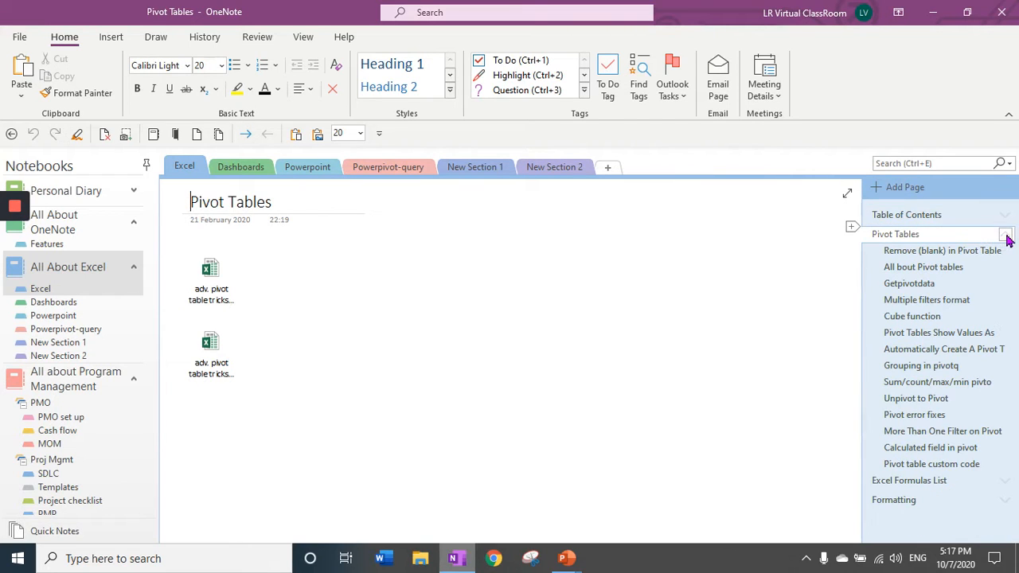
click(1006, 236)
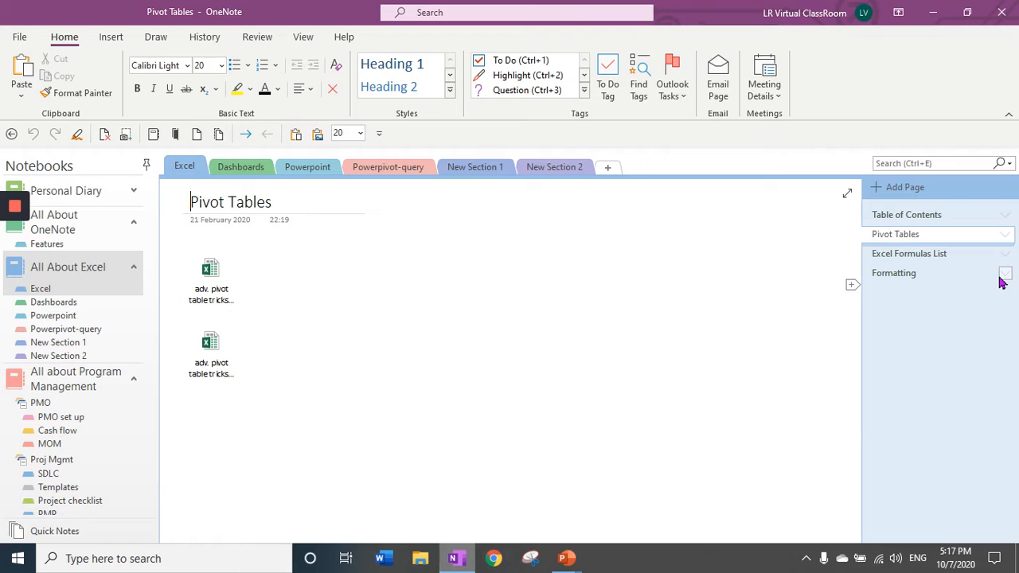
click(1005, 238)
click(1004, 217)
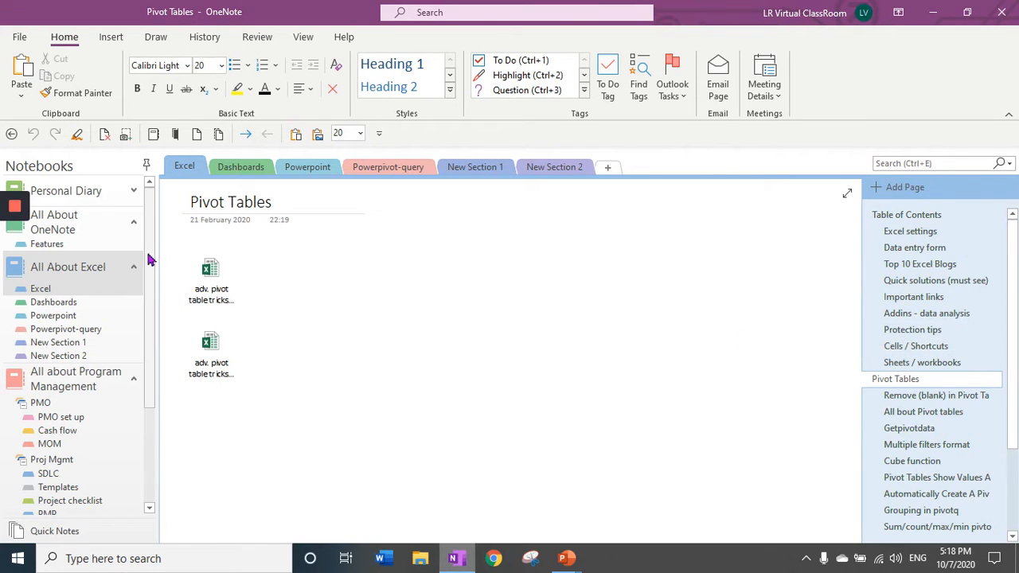
- Switch to the All About OneNote notebook and view the Hierarchy Level page
click(97, 239)
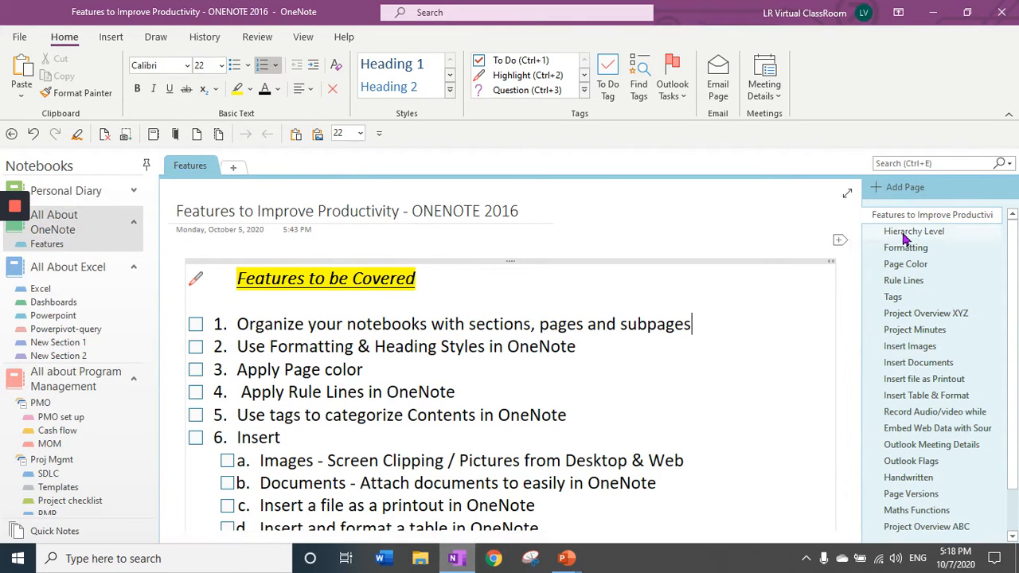
click(907, 231)
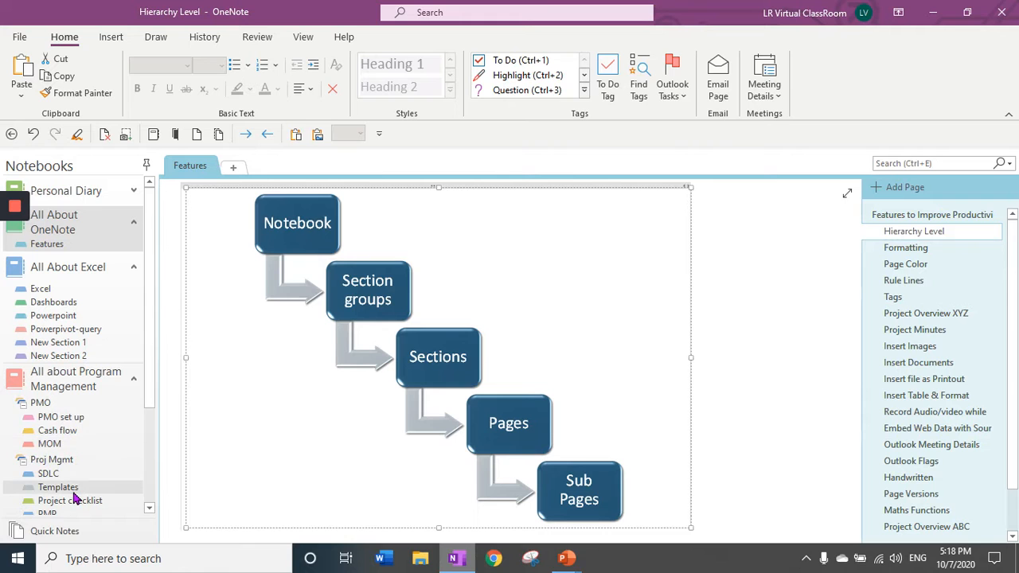
- Collapse and re-expand the subpages of Features to Improve Productivity and check off item 1 about organizing notebooks
click(993, 216)
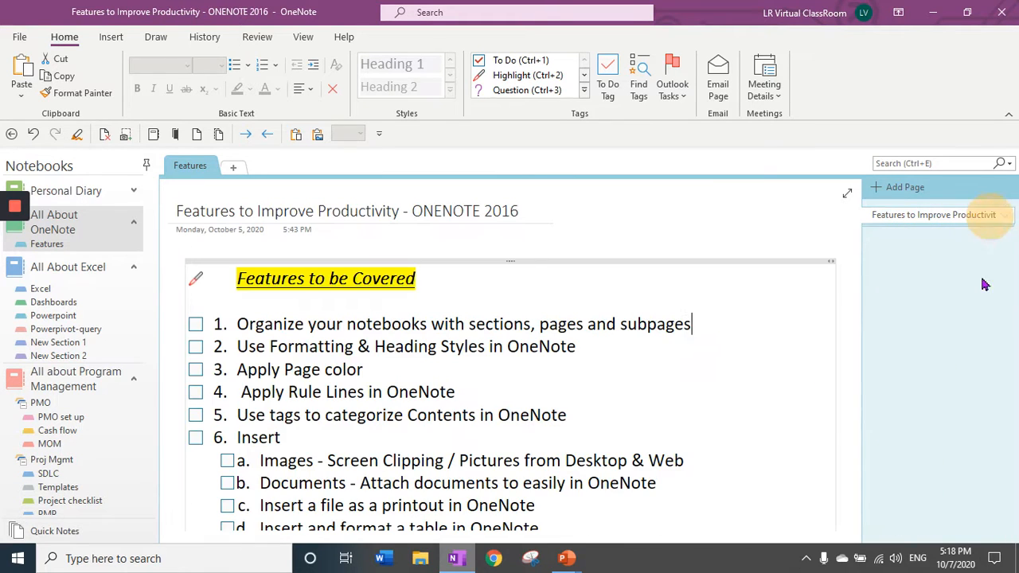
click(1006, 216)
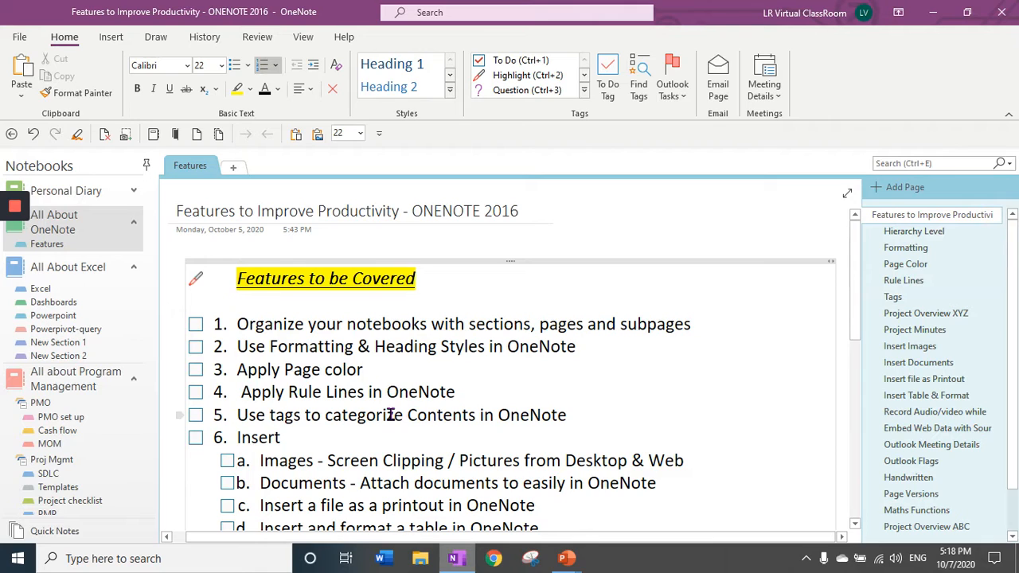
click(195, 324)
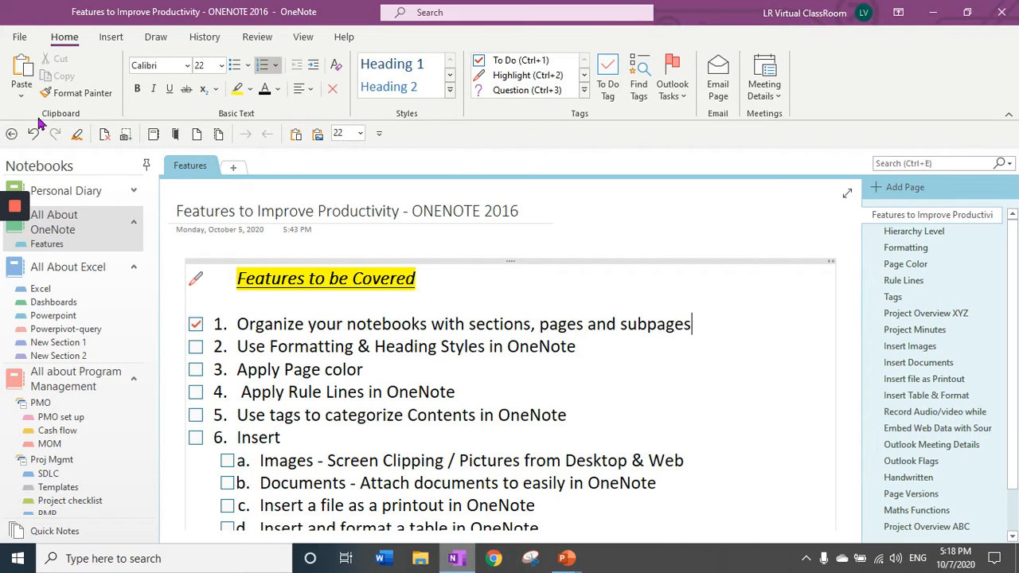
- View the Formatting page and check off item 2, Use Formatting & Heading Styles, in the feature checklist
click(910, 247)
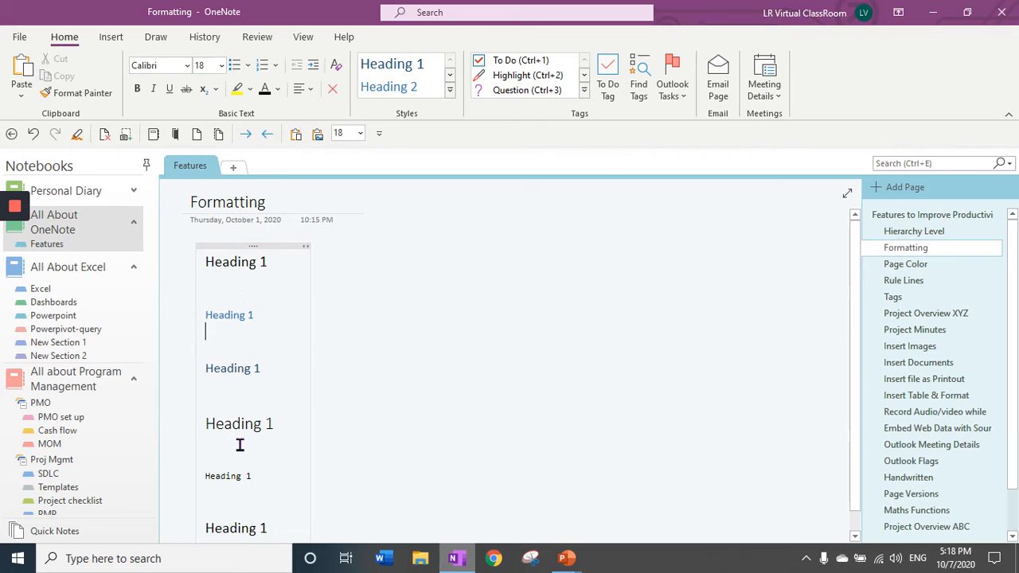
click(981, 215)
click(197, 348)
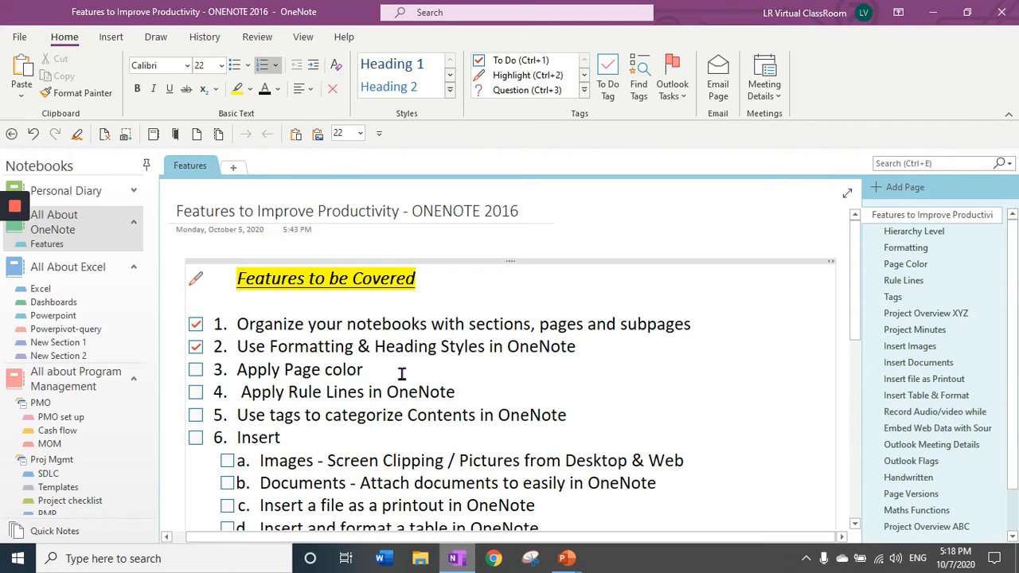
- Apply two different page colors in turn to the Page Color page and check off item 3, Apply Page color, in the checklist
click(913, 264)
click(302, 36)
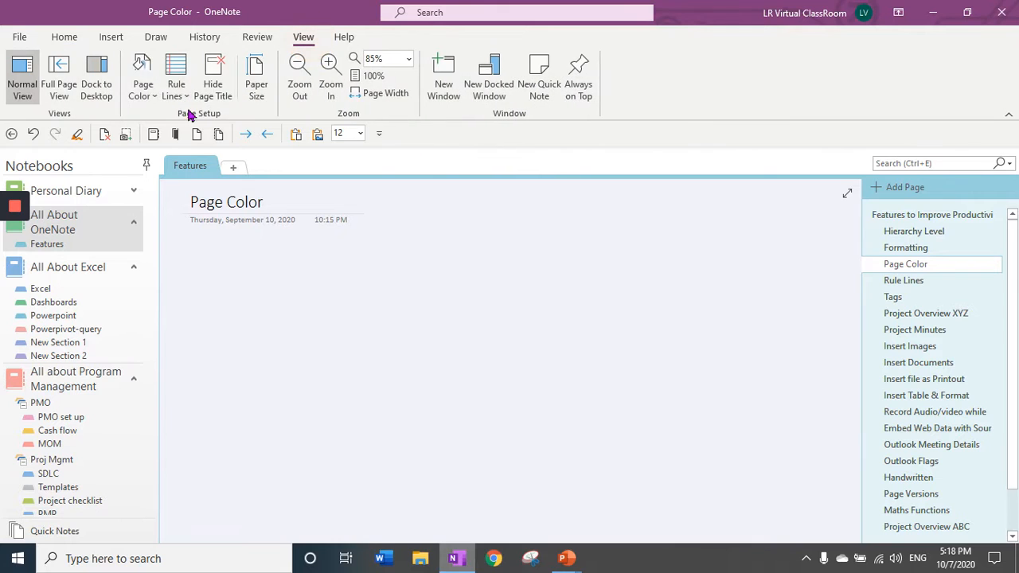
click(143, 80)
click(186, 217)
click(144, 79)
click(204, 155)
click(920, 215)
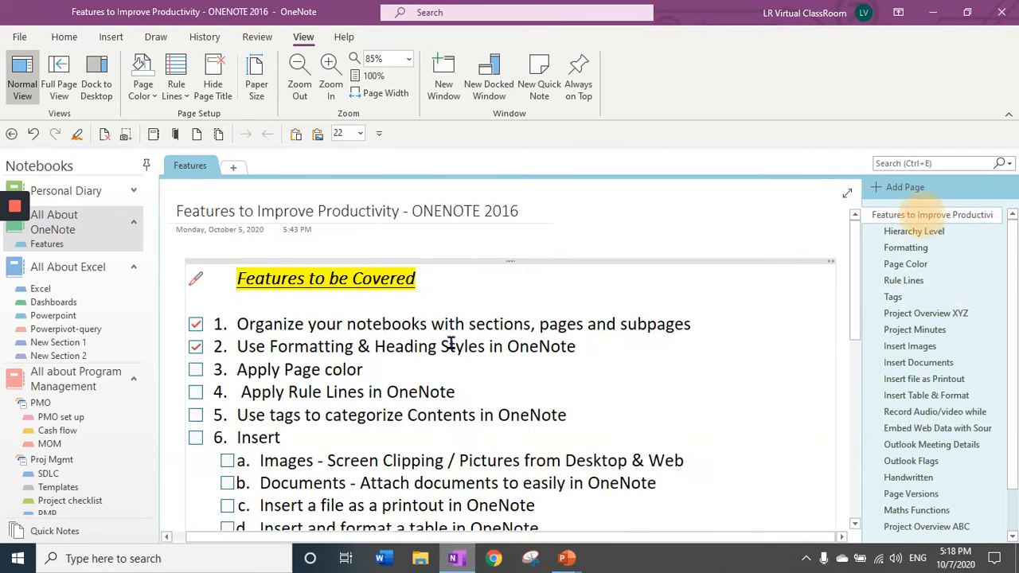
click(195, 369)
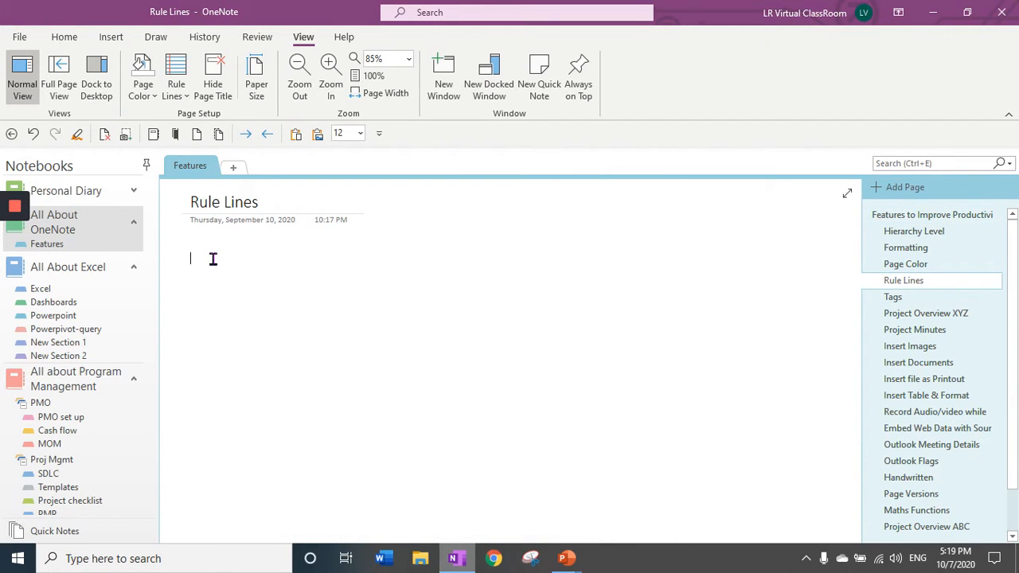
- Apply narrow rule lines to the Rule Lines page, switch to widely spaced ones, and choose another line pattern
click(177, 94)
click(223, 156)
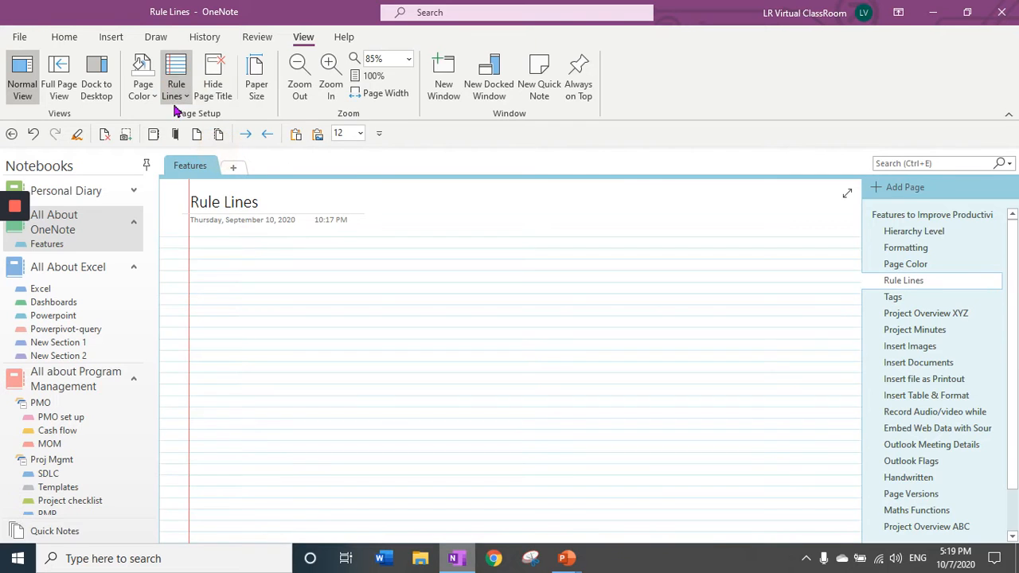
click(177, 105)
click(316, 157)
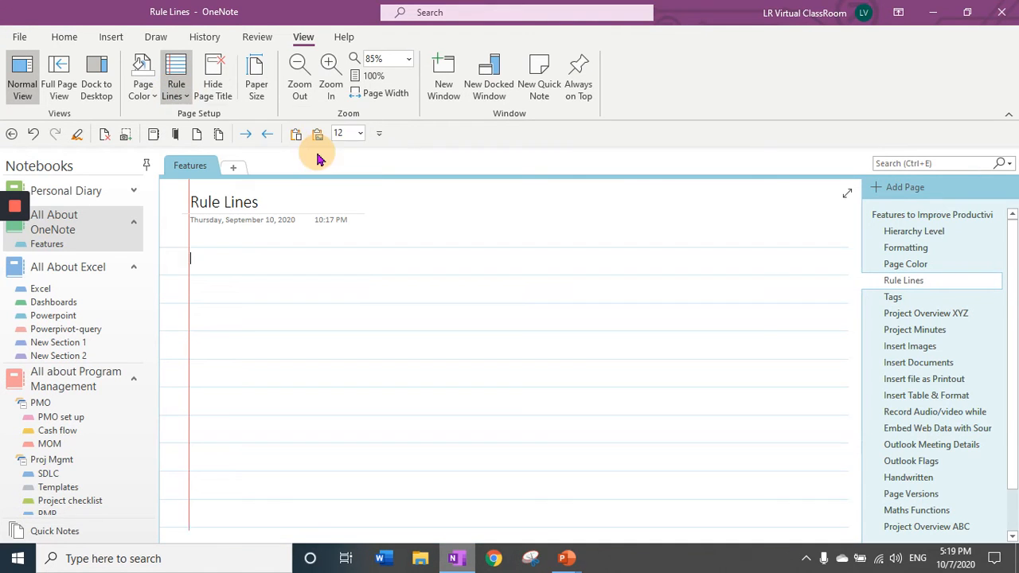
click(180, 98)
click(232, 231)
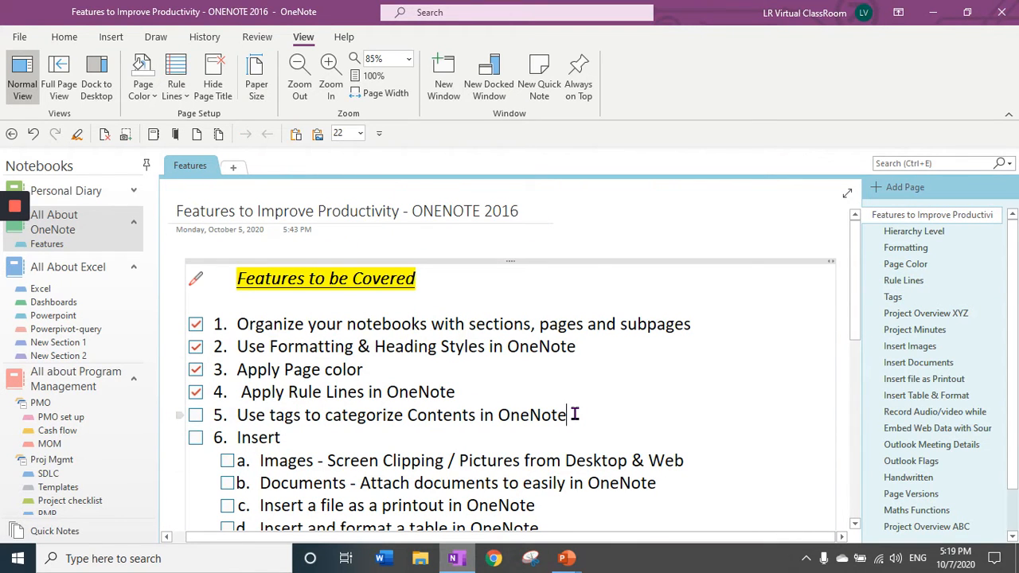
- Examine the full list of available tags and the tagged example lines on the Tags page
click(63, 37)
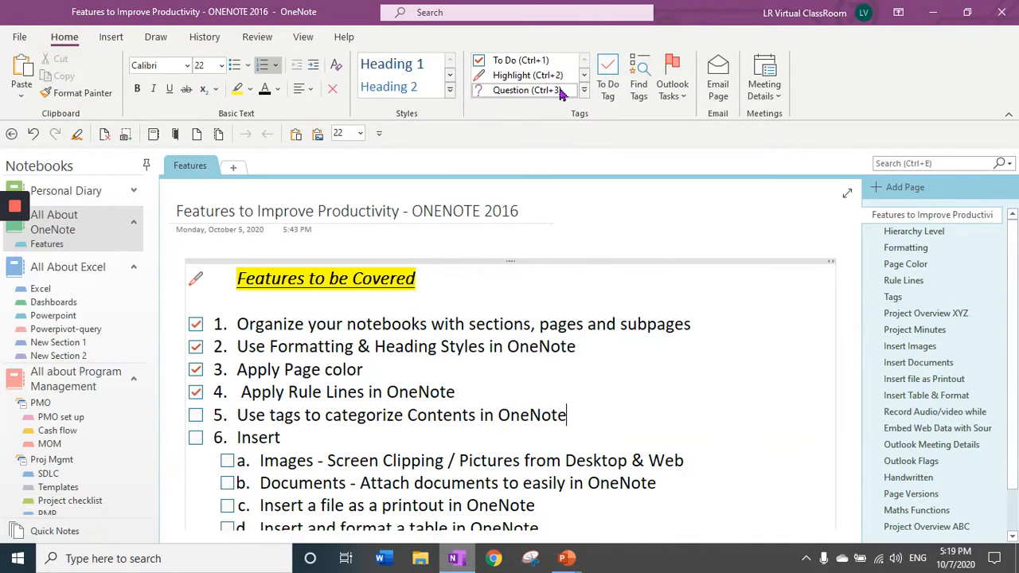
click(584, 91)
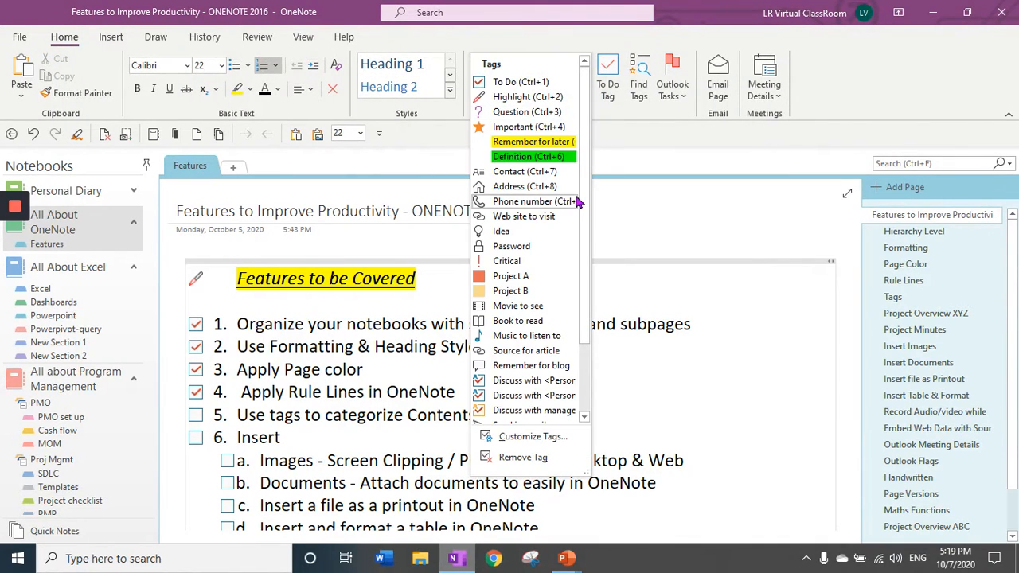
click(898, 298)
click(897, 298)
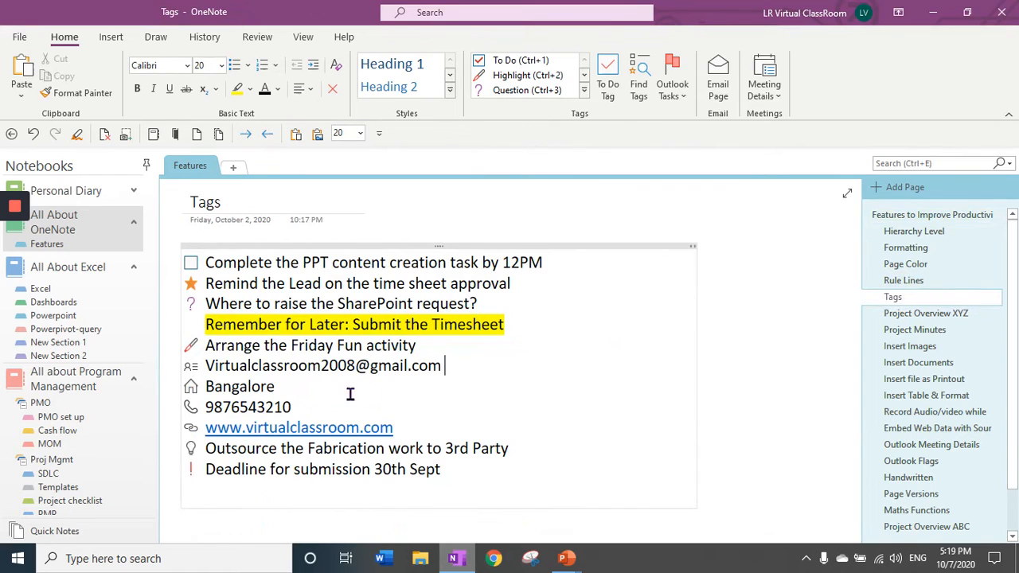
drag(460, 470, 209, 259)
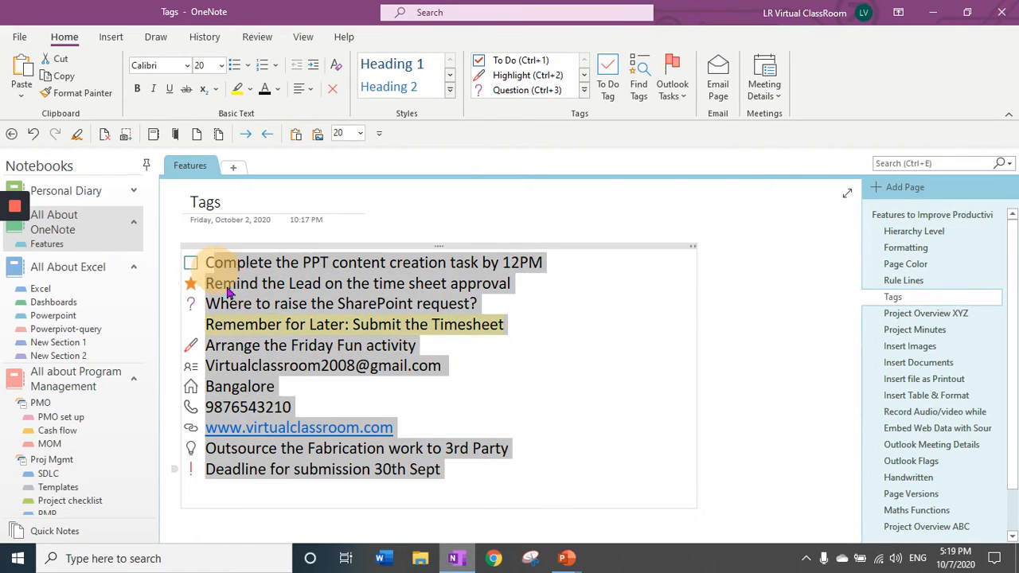
click(242, 303)
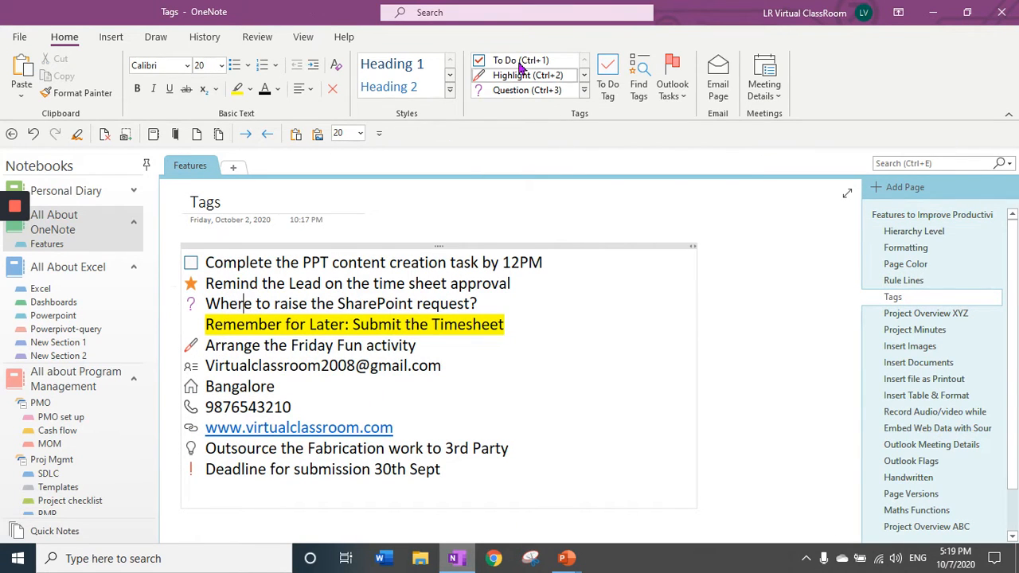
click(584, 89)
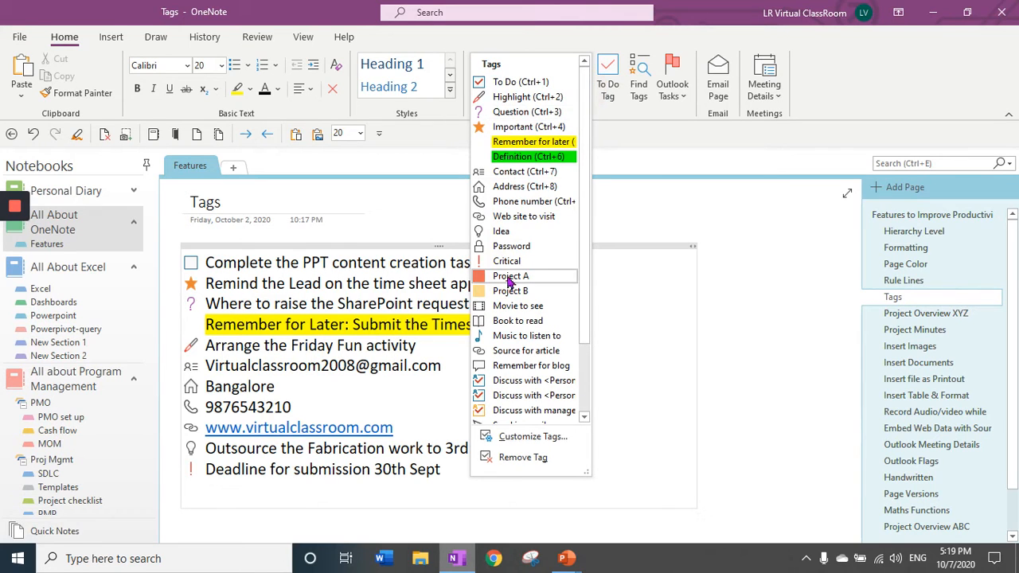
click(609, 317)
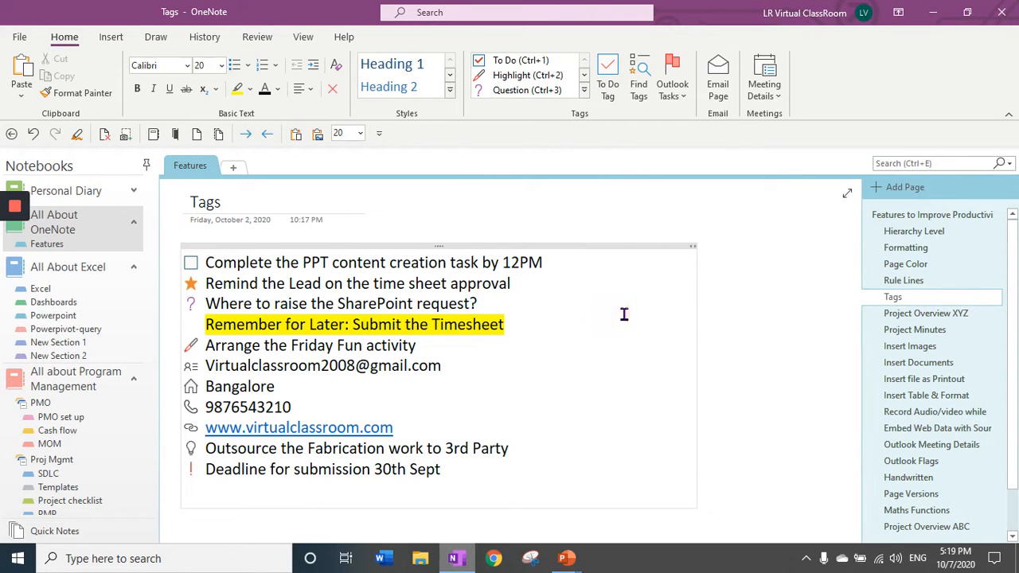
- Review how tags are used throughout the Weekly Status Report on the Project Minutes page
click(906, 329)
scroll(634, 319, up, 10)
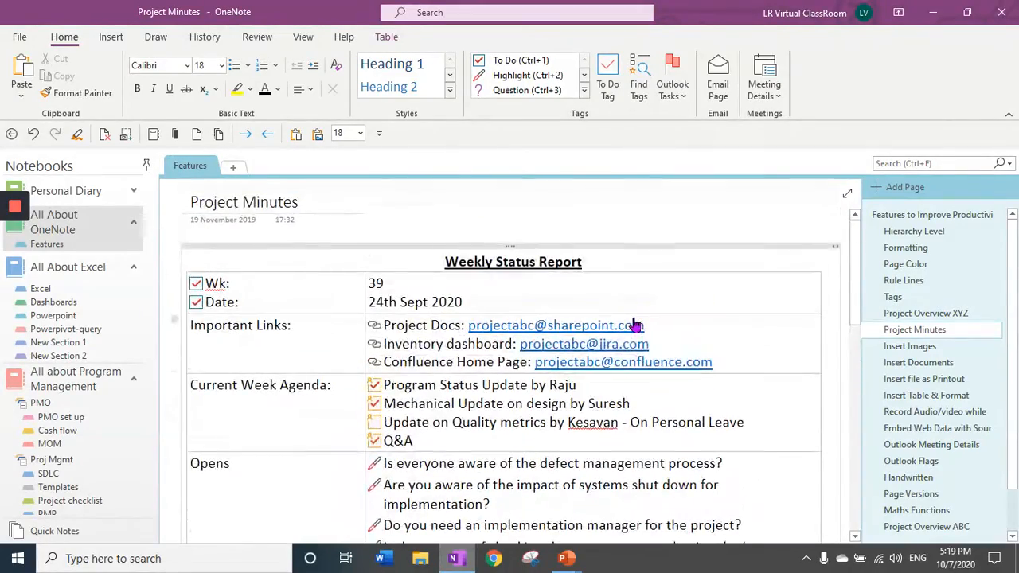
scroll(642, 370, down, 5)
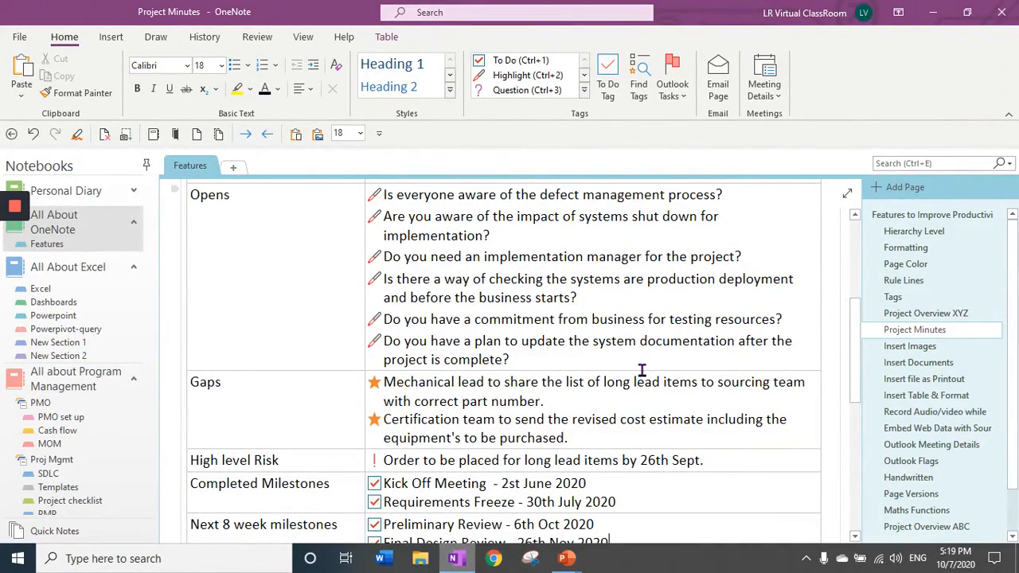
scroll(642, 370, down, 10)
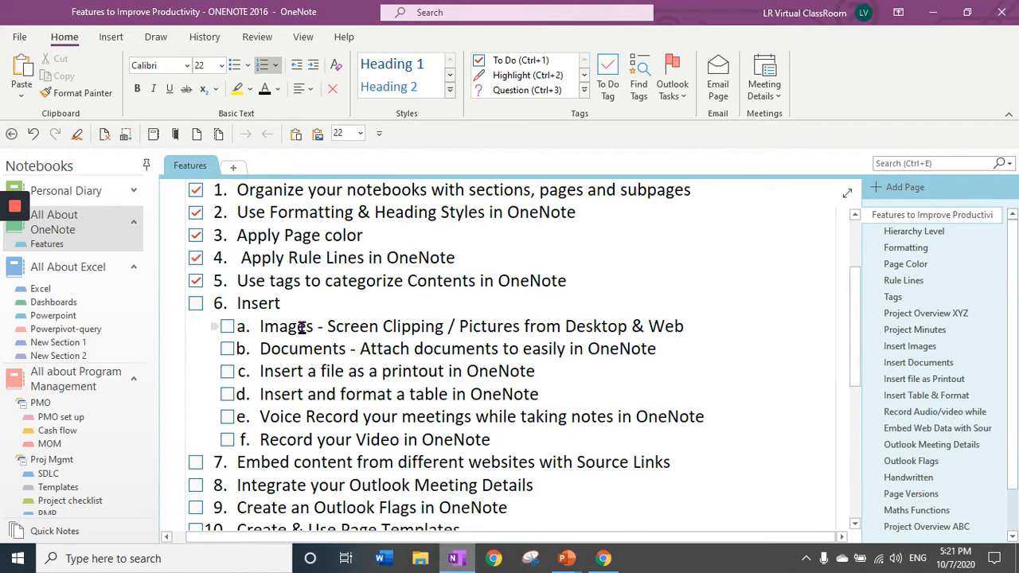
- Insert a screen clipping of the cprime "What is Agile?" graphic and text into the Insert Images page
click(924, 346)
click(111, 37)
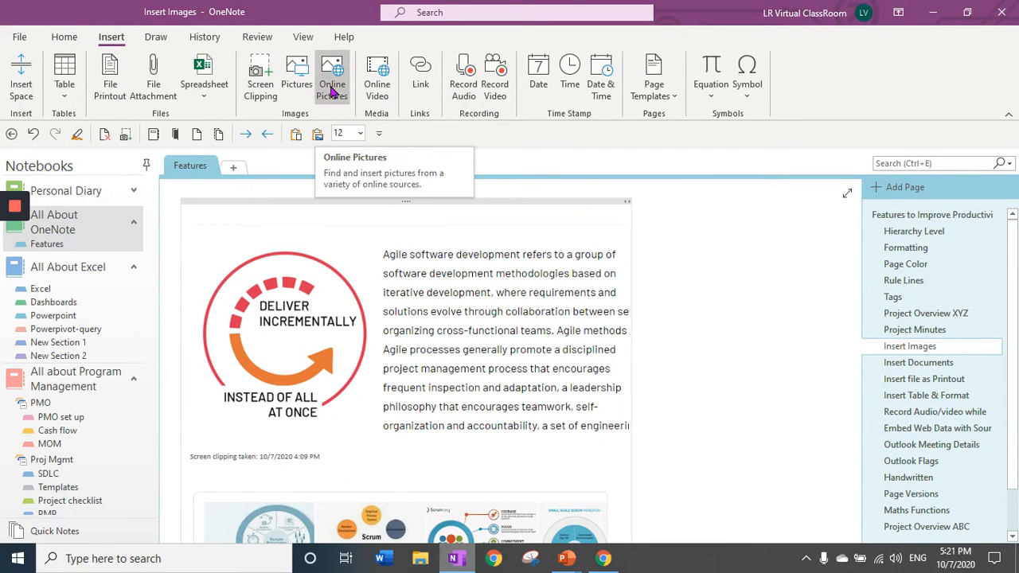
click(260, 104)
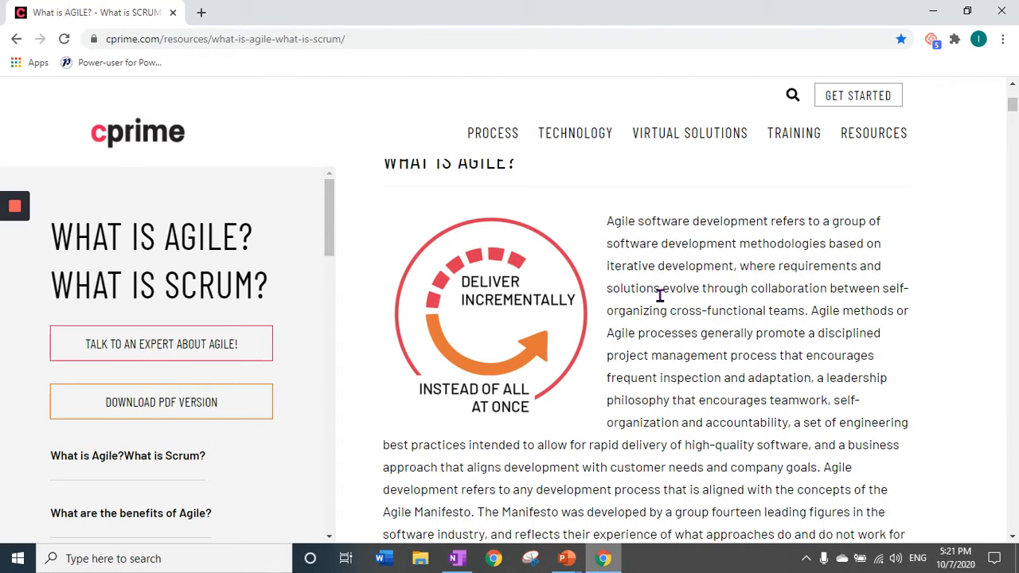
click(456, 558)
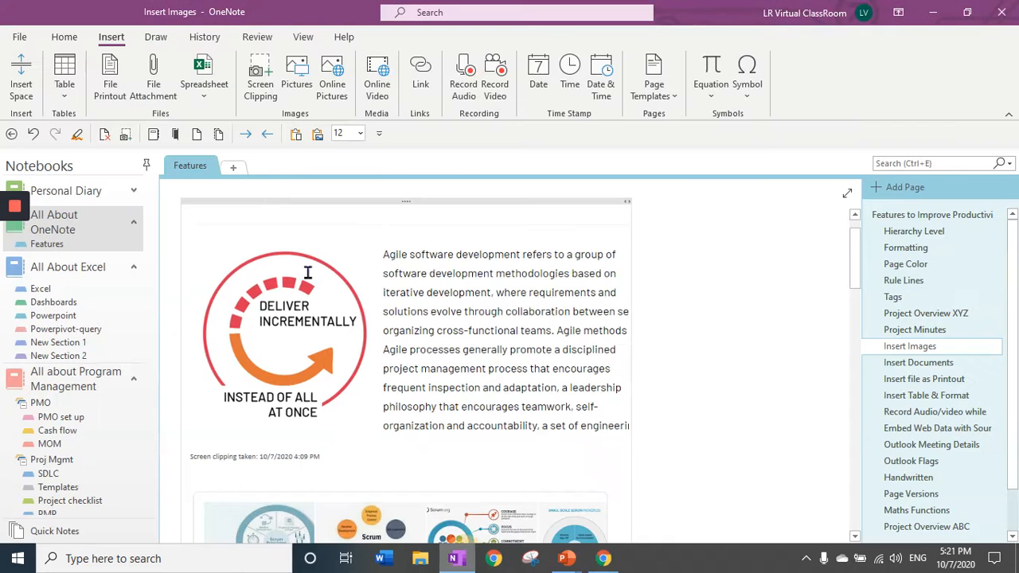
click(260, 85)
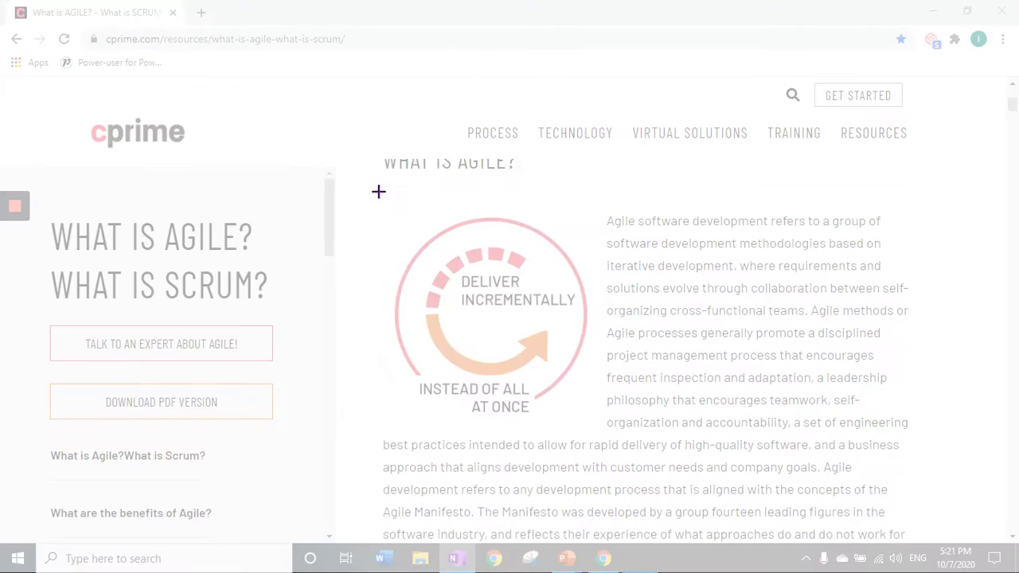
drag(378, 191, 923, 482)
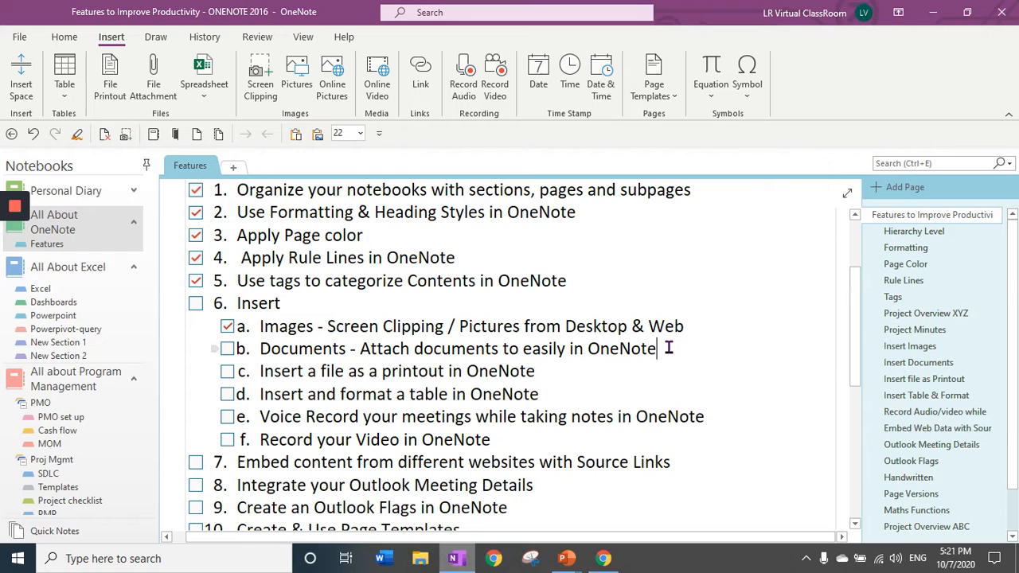
- Open the Insert Documents page and look at its attached files
click(919, 364)
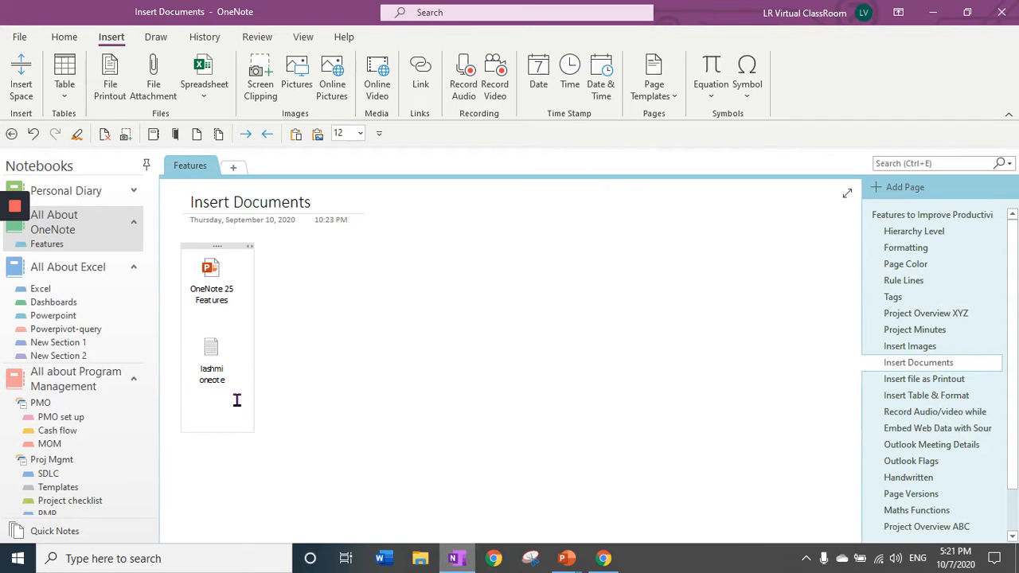
click(62, 38)
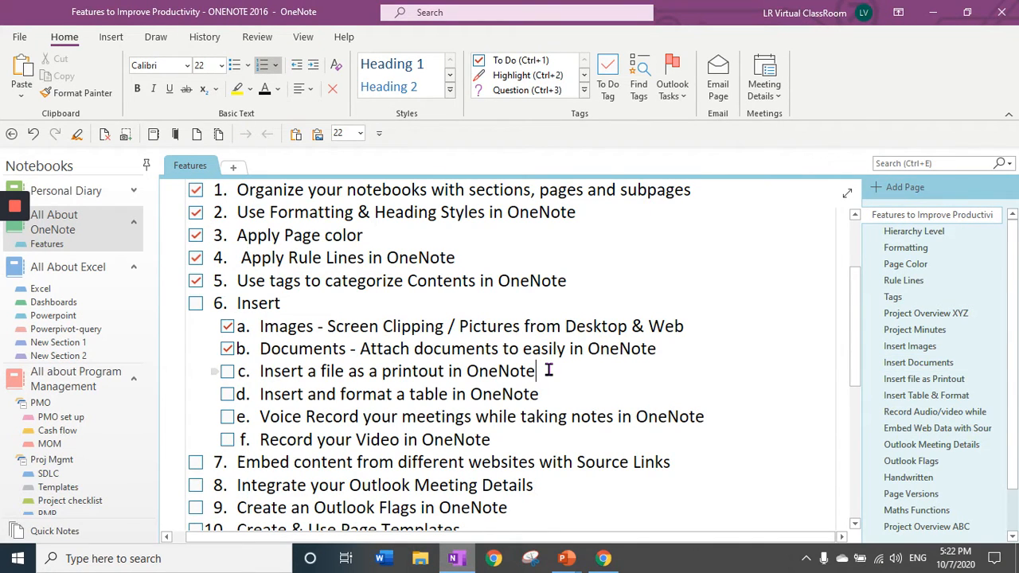
- Insert the Project Minutes PDF as a file printout on the Insert file as Printout page and look through its pages
click(924, 379)
click(111, 37)
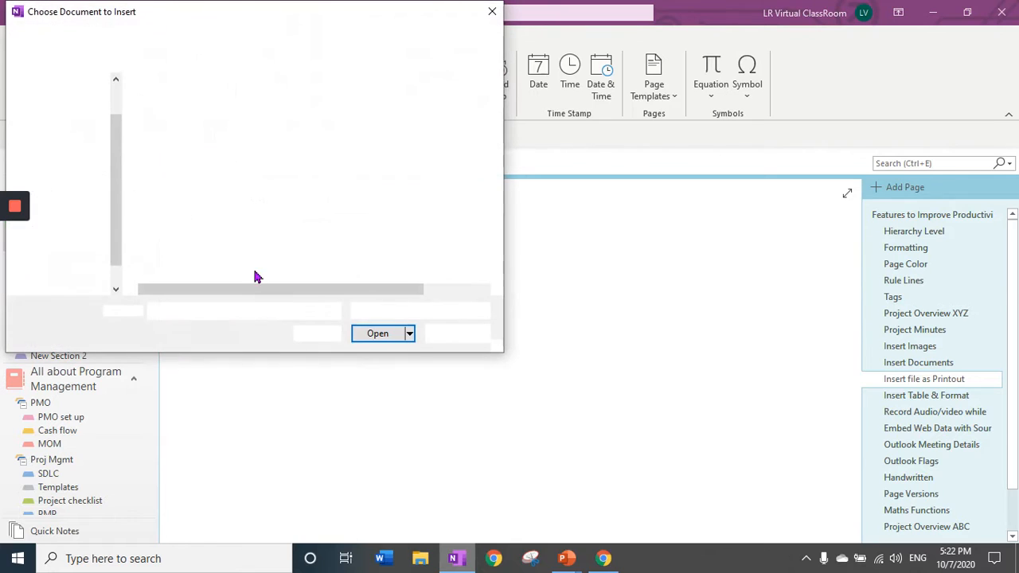
click(177, 139)
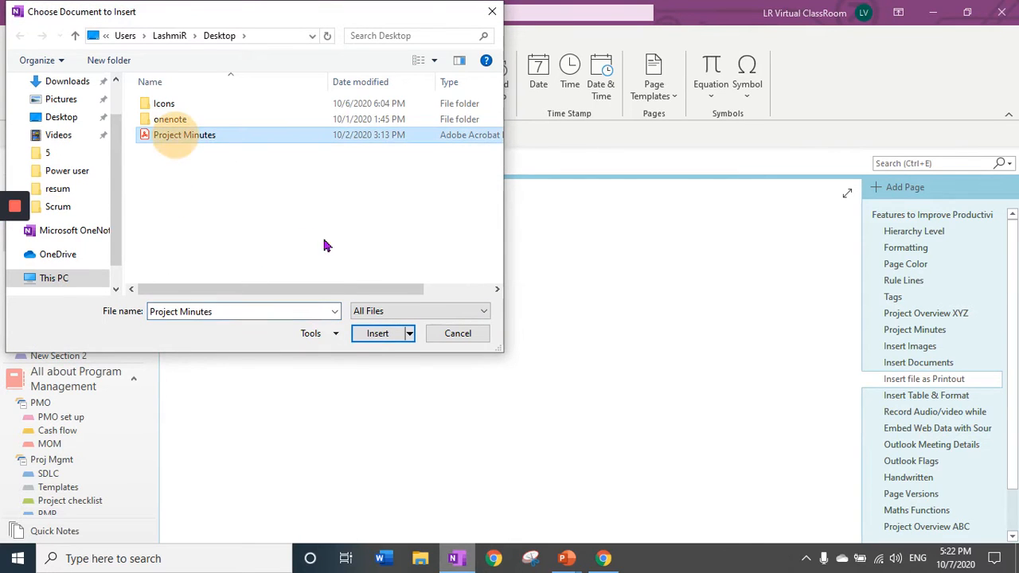
click(377, 333)
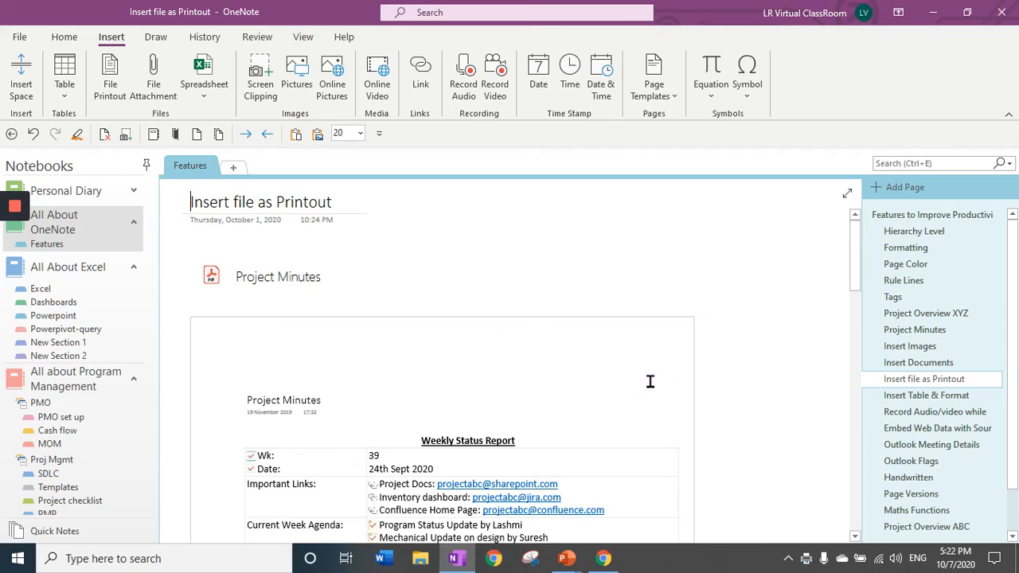
scroll(674, 377, down, 10)
scroll(673, 377, down, 10)
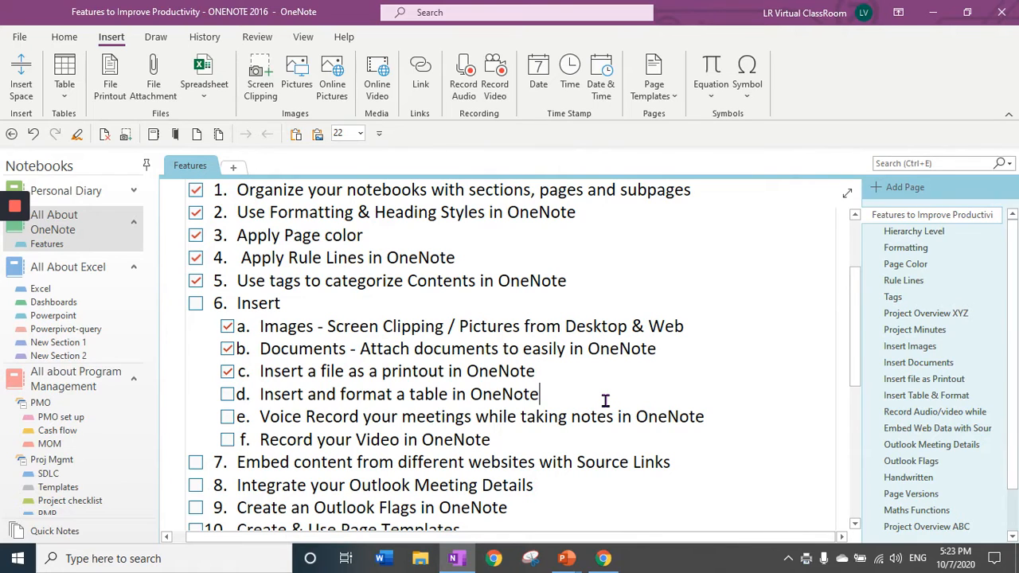
- Open the Insert Table & Format page and look at the formatting options for the lower table
click(595, 403)
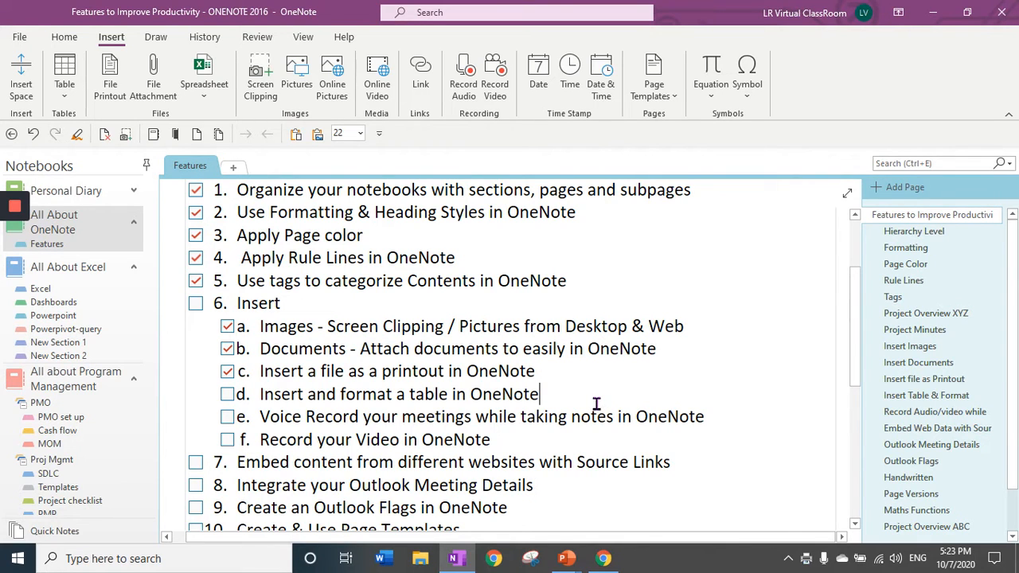
click(924, 396)
click(334, 418)
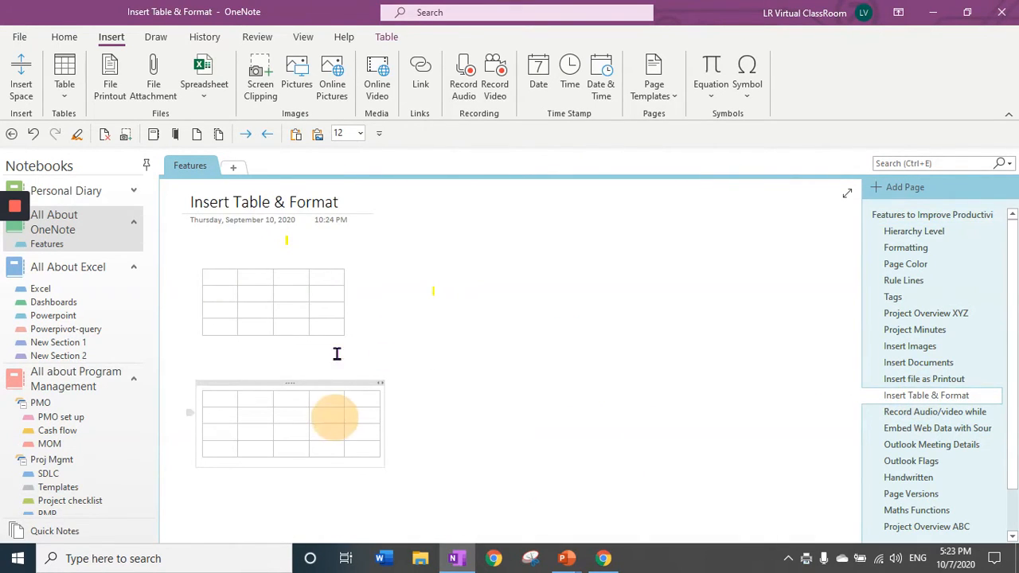
click(374, 36)
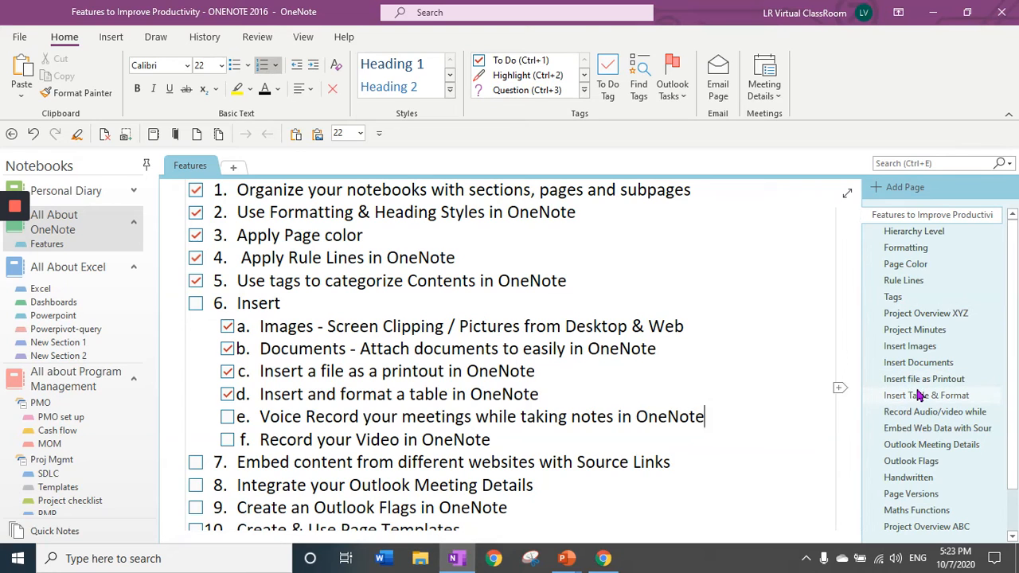
- Record a short audio clip on the Record Audio/video while meetings page and play it back
click(918, 414)
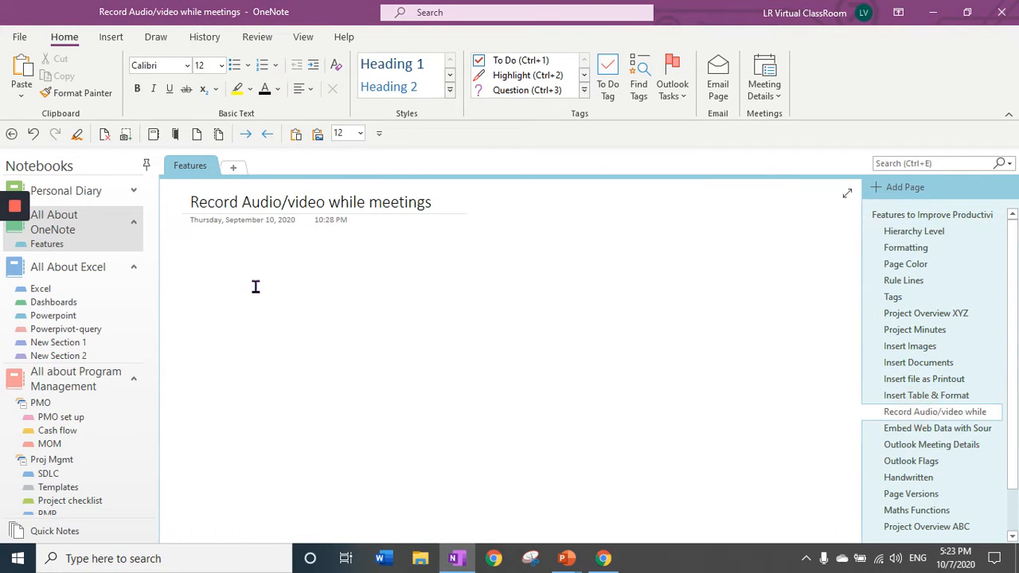
click(111, 37)
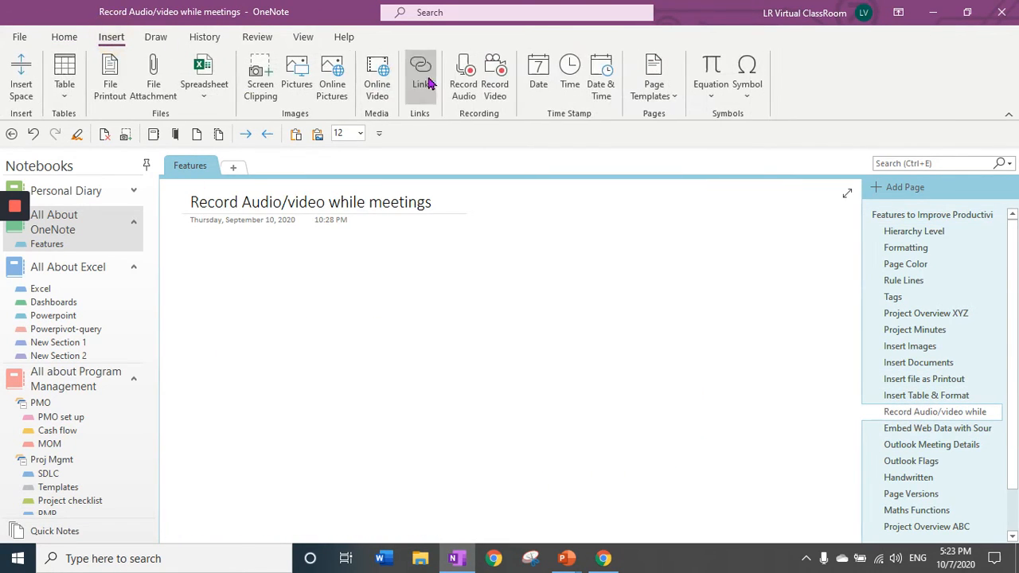
click(464, 89)
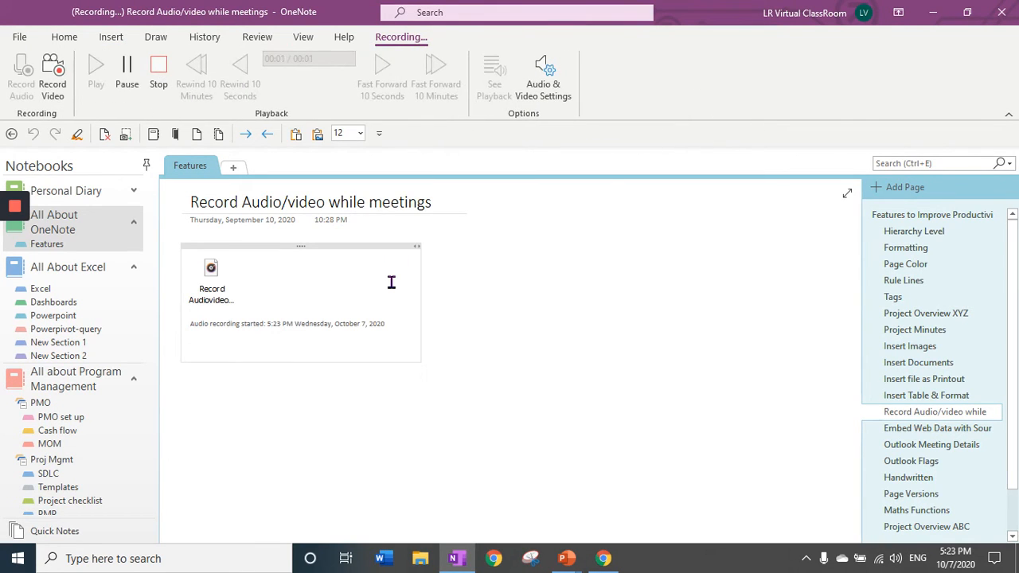
click(156, 82)
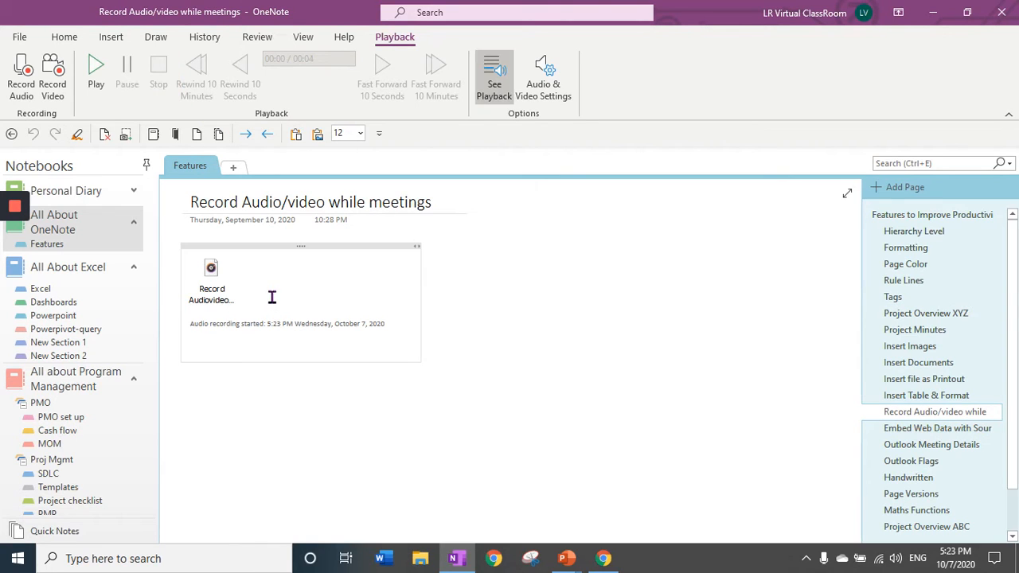
click(96, 70)
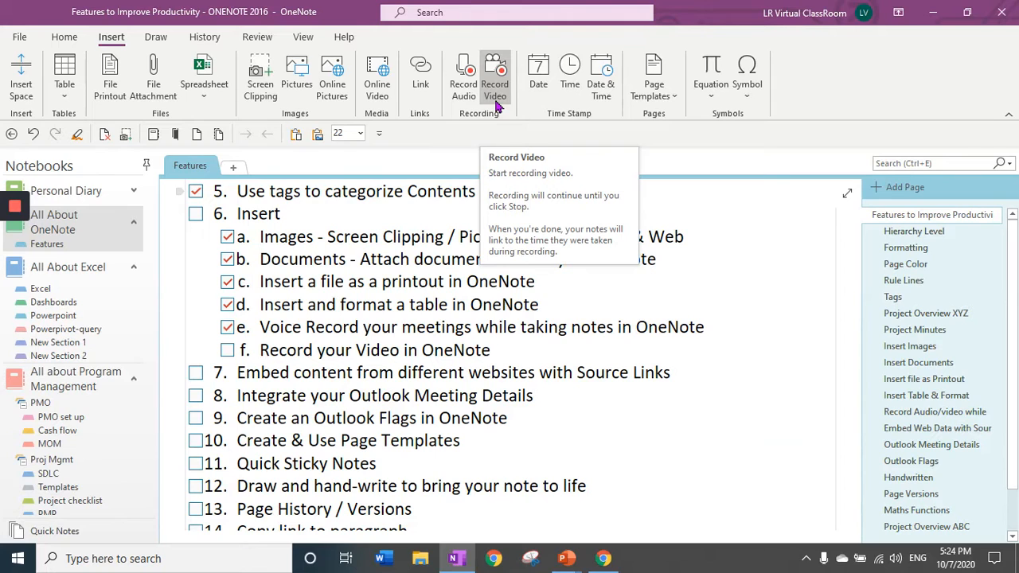
- Check off "Record your Video in OneNote" and its parent "Insert" item in the feature list
click(228, 350)
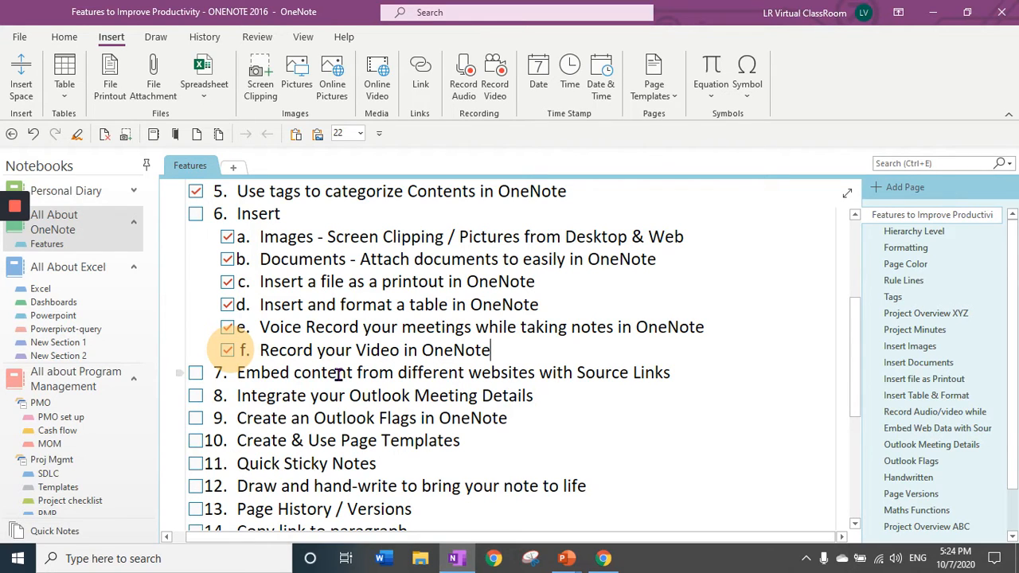
triple_click(338, 374)
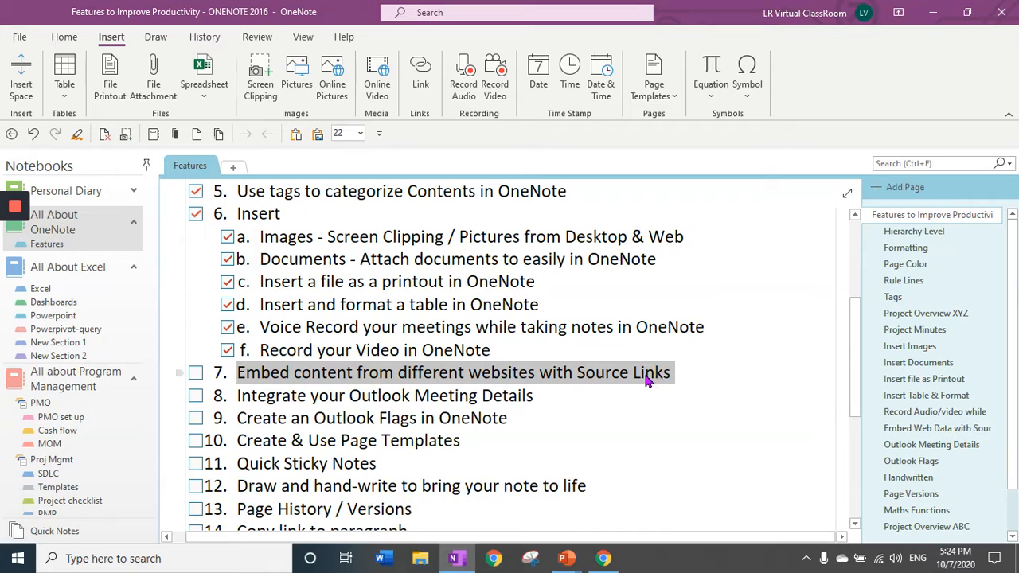
- Switch to Chrome and copy the cprime article text from the "What is Agile?" paragraph through the "How to test" item
click(603, 558)
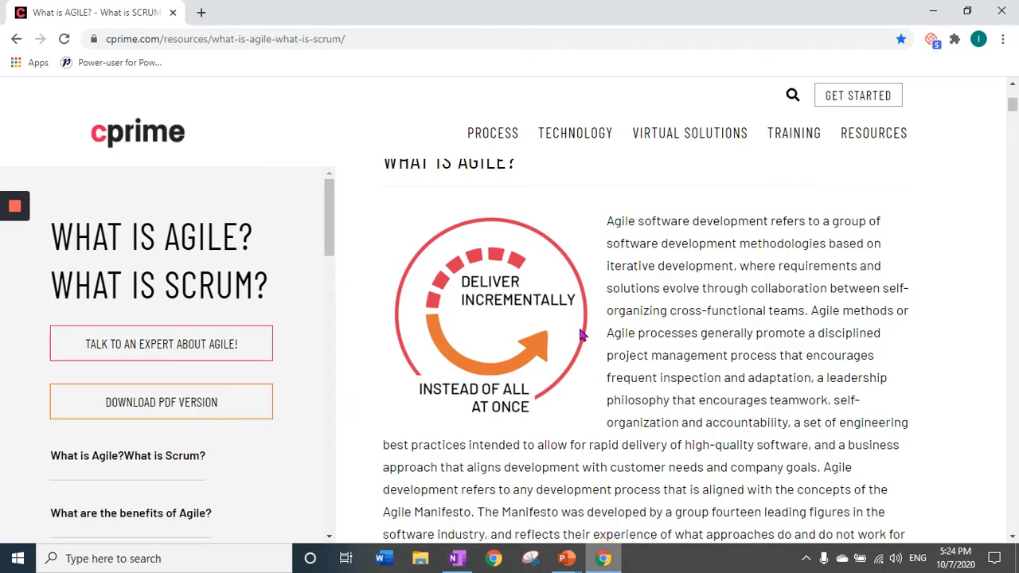
click(607, 221)
drag(607, 221, 837, 447)
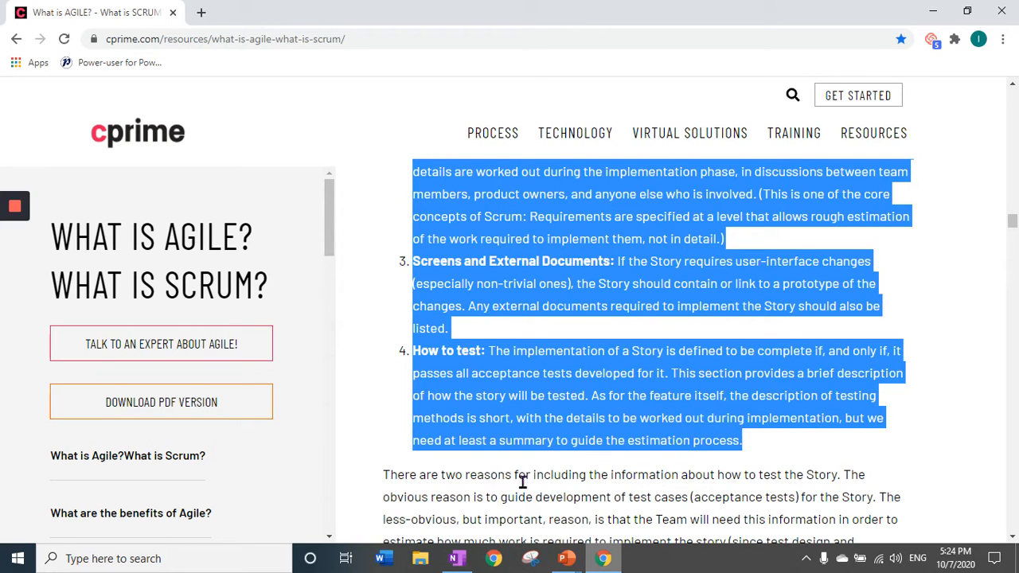
- Switch back to OneNote, add a new page to the Features section and paste the copied article text into it
click(456, 558)
click(891, 191)
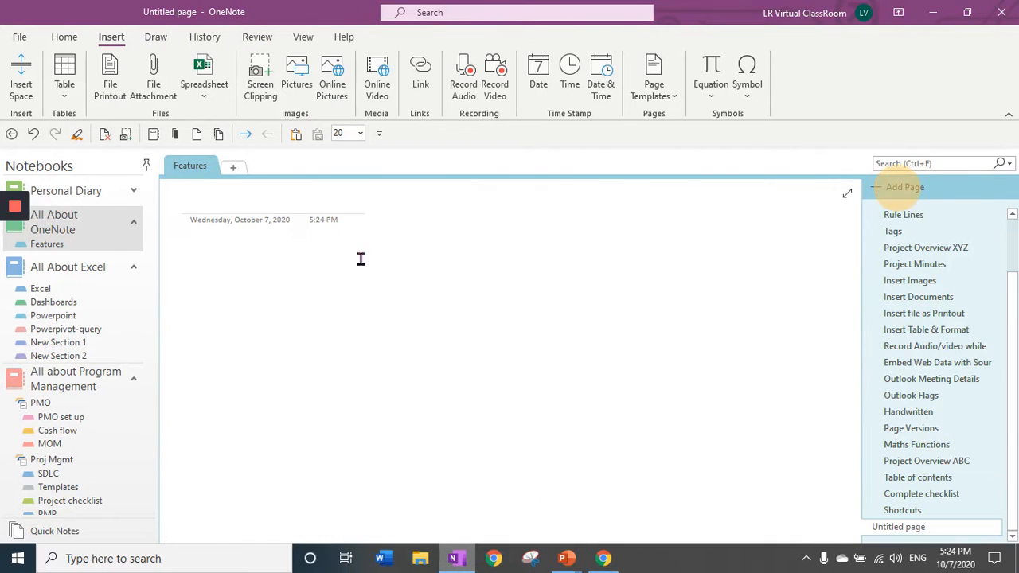
click(216, 264)
key(ctrl+v)
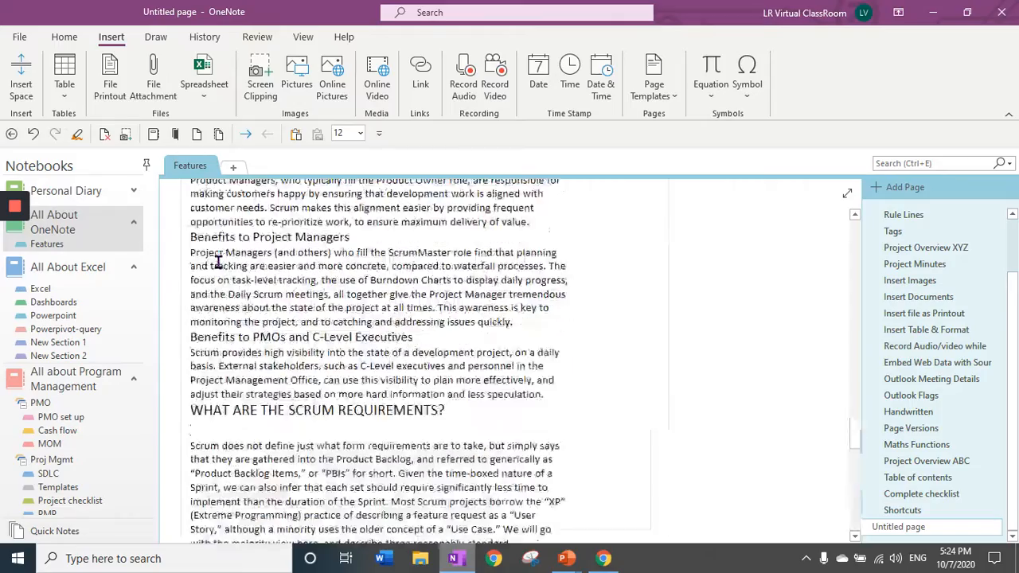
- Review the pasted article and examine the source link at the end of the text
scroll(383, 348, down, 3)
scroll(383, 348, down, 6)
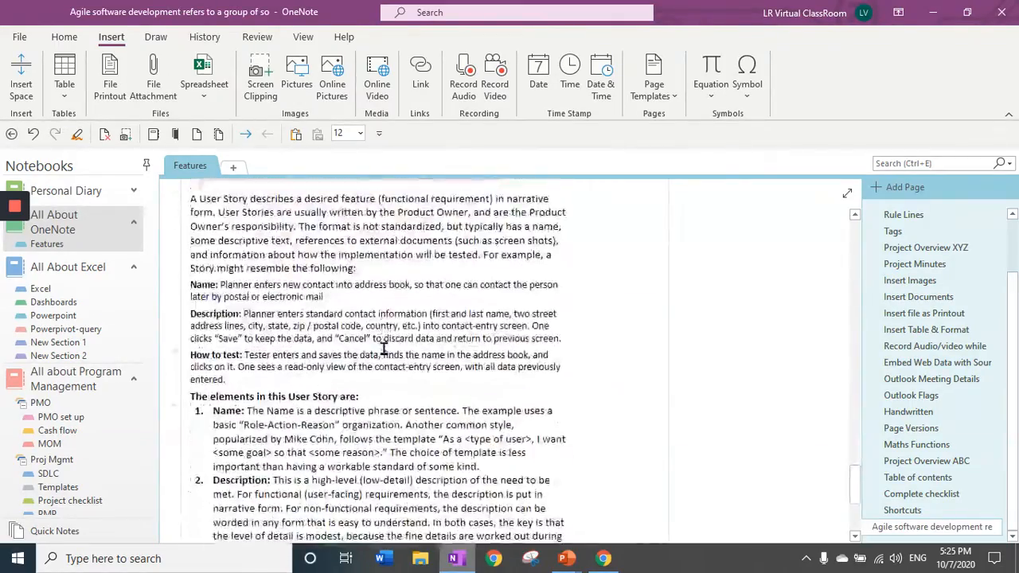
scroll(385, 347, up, 7)
scroll(386, 346, down, 15)
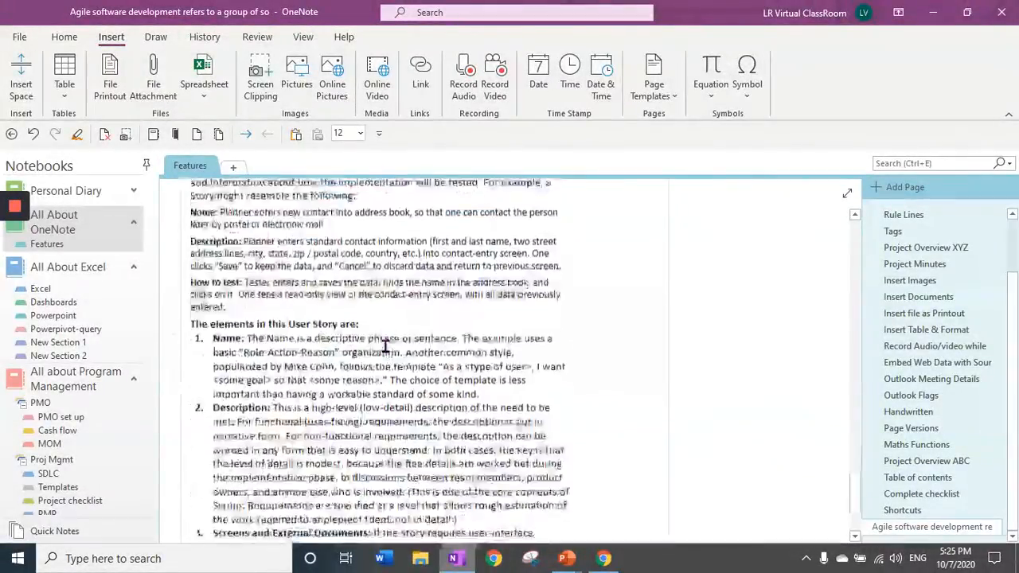
drag(449, 510, 189, 506)
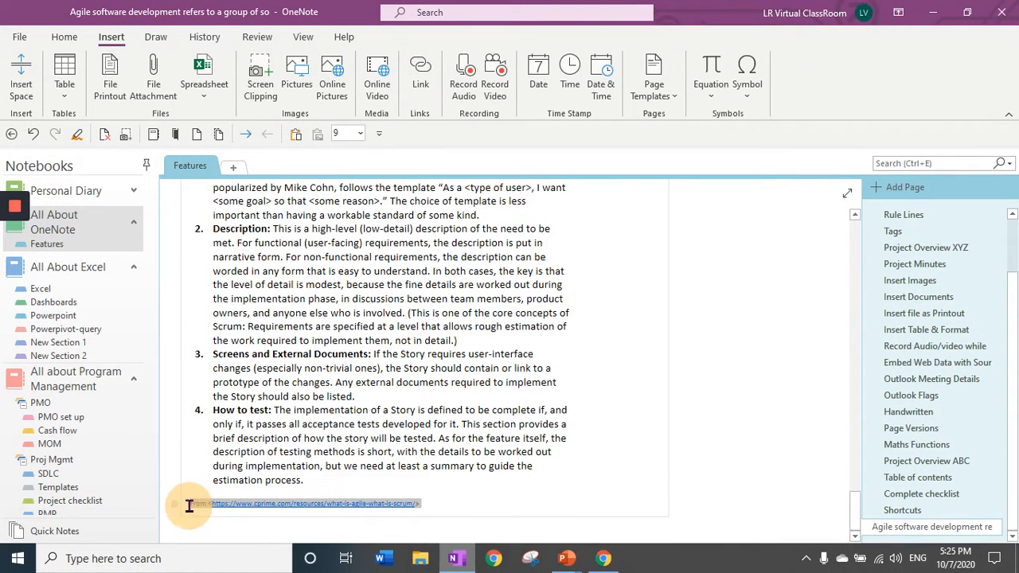
click(459, 470)
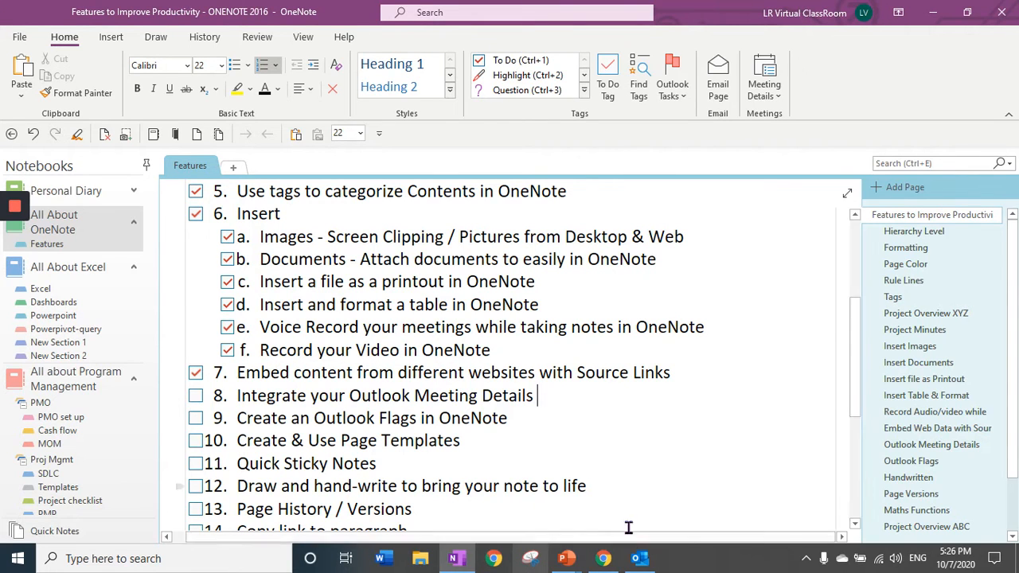
- View the October 7 meetings in the Outlook calendar and compare them with OneNote's list of today's meetings
click(639, 557)
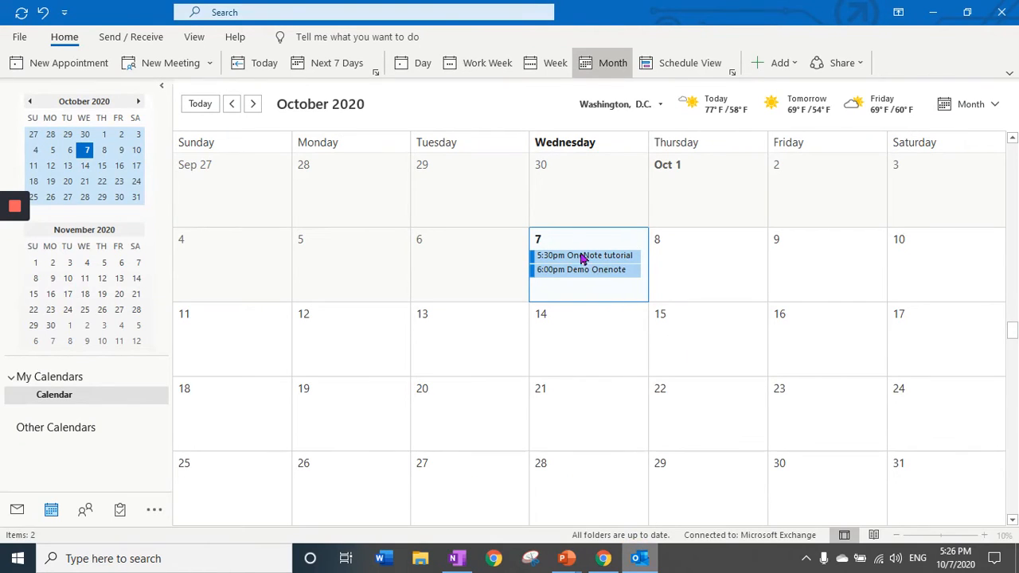
click(457, 558)
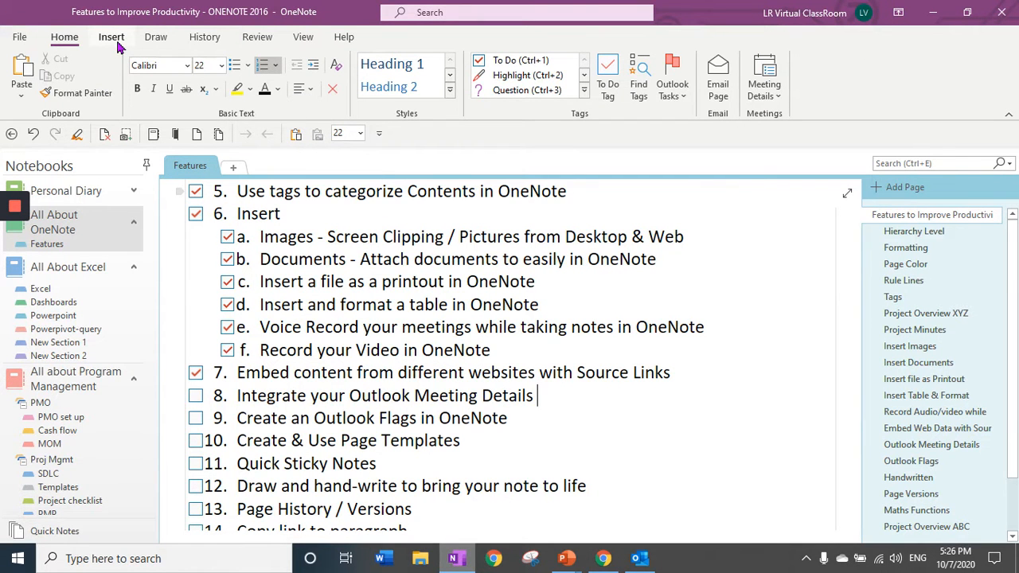
click(770, 97)
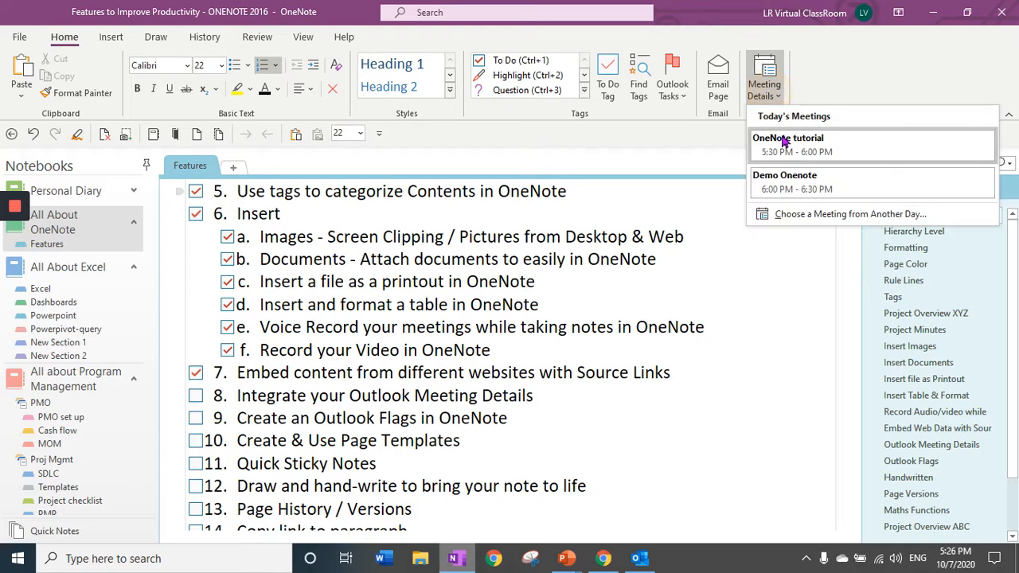
click(601, 254)
- Flag the "Create an Outlook Flags in OneNote" line as an Outlook task due tomorrow
drag(312, 417, 414, 417)
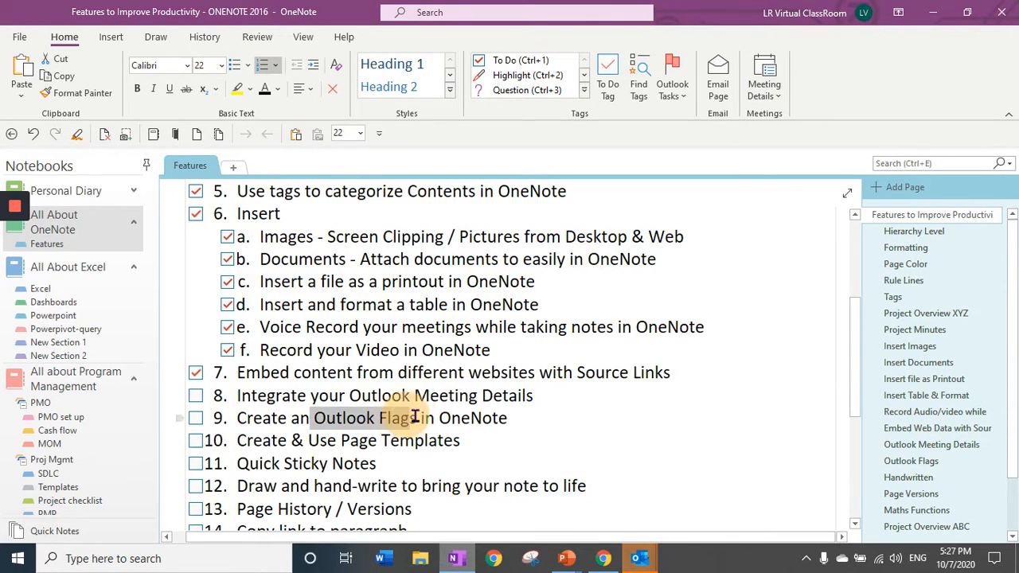
click(357, 417)
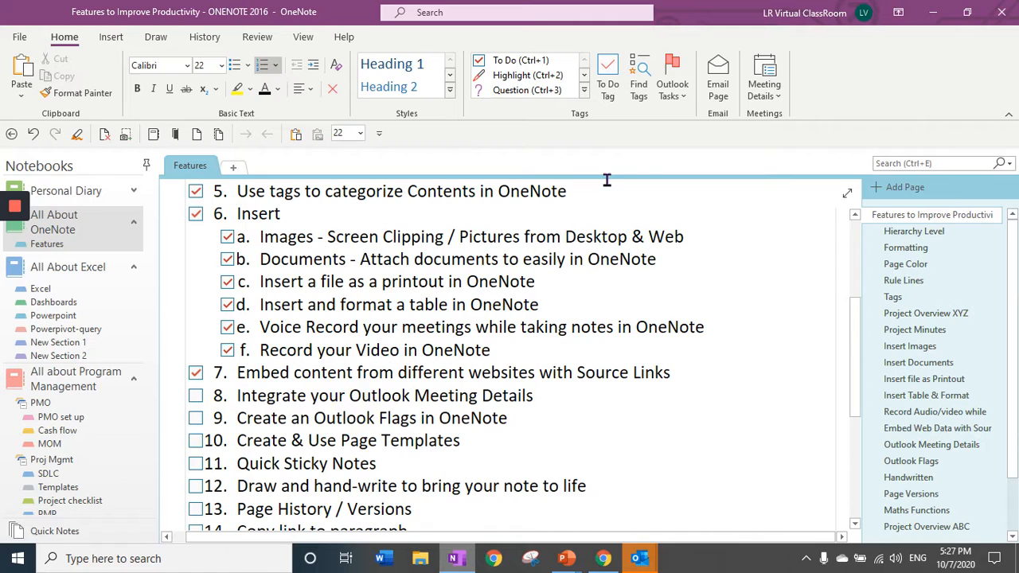
click(681, 100)
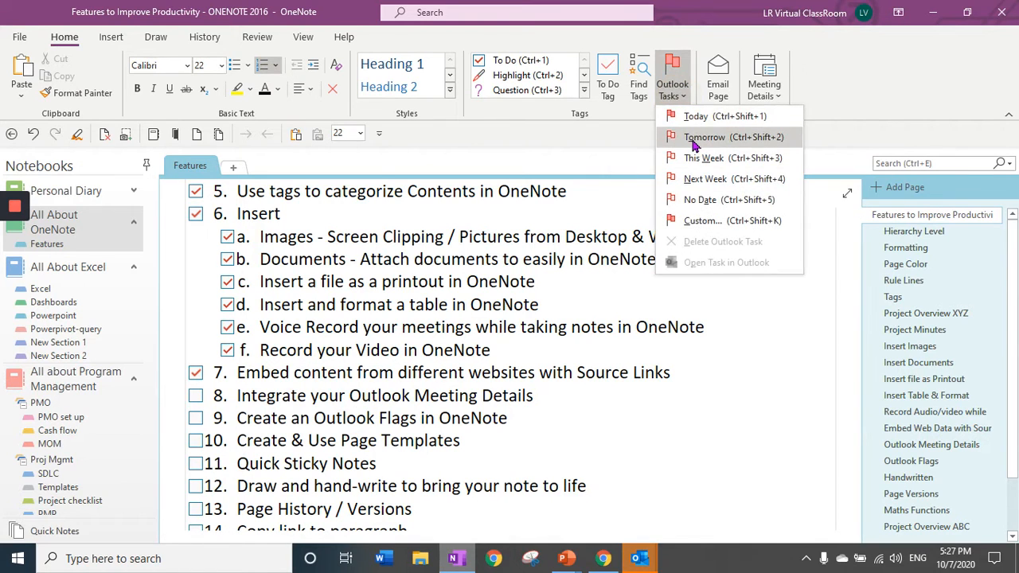
click(691, 138)
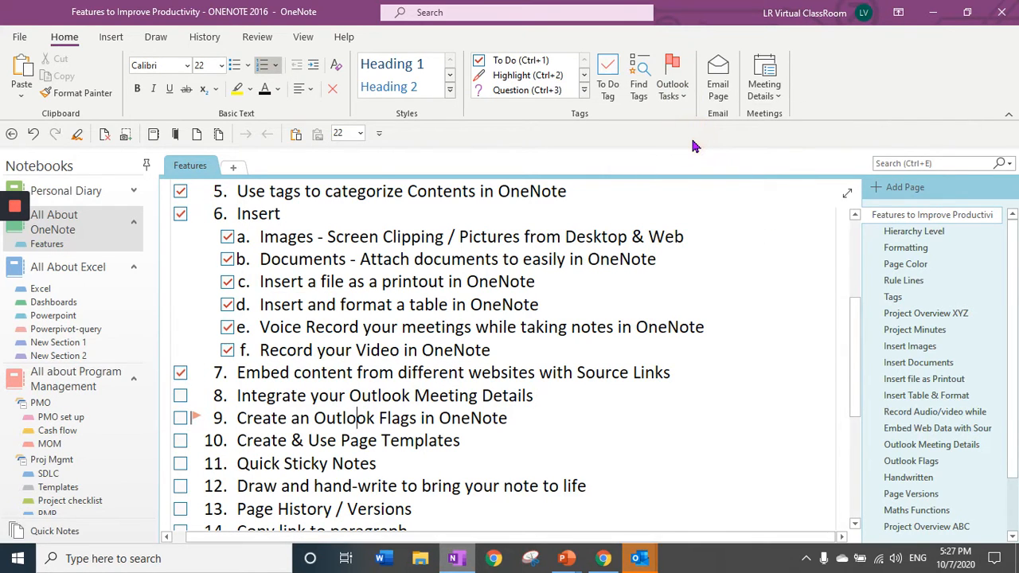
- Open the flagged line's task in Outlook to inspect its details, and close it
click(672, 91)
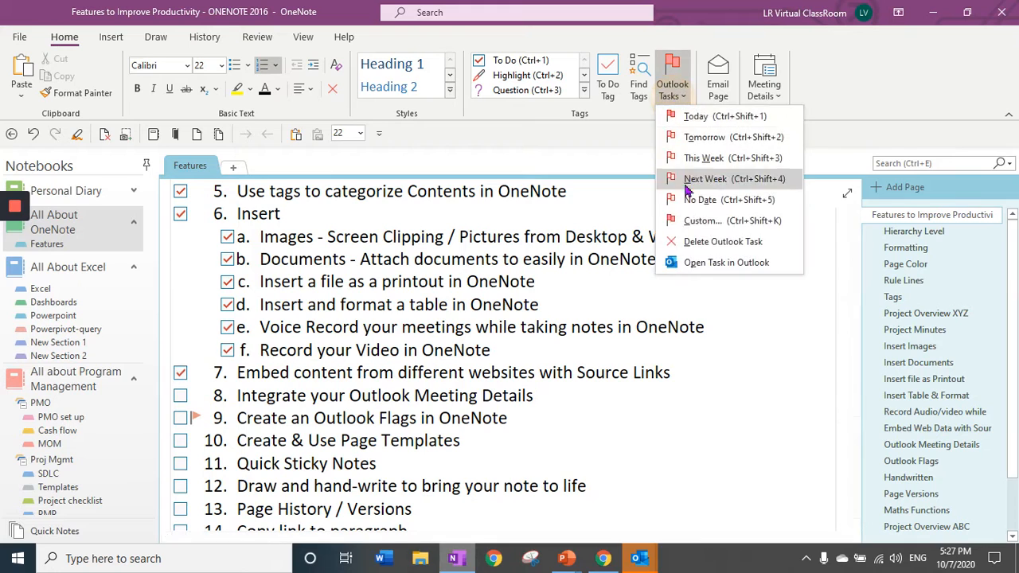
click(684, 261)
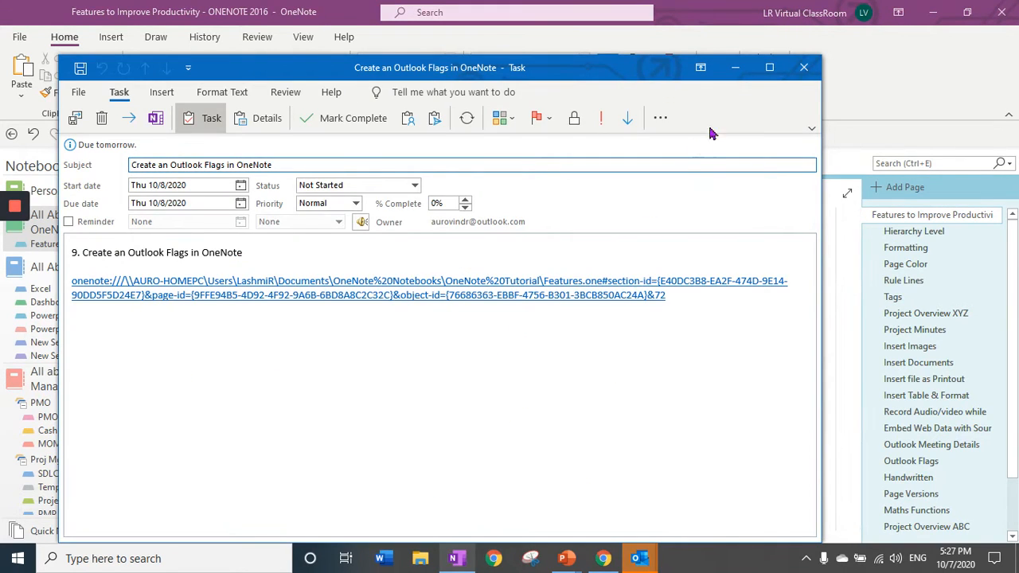
click(803, 67)
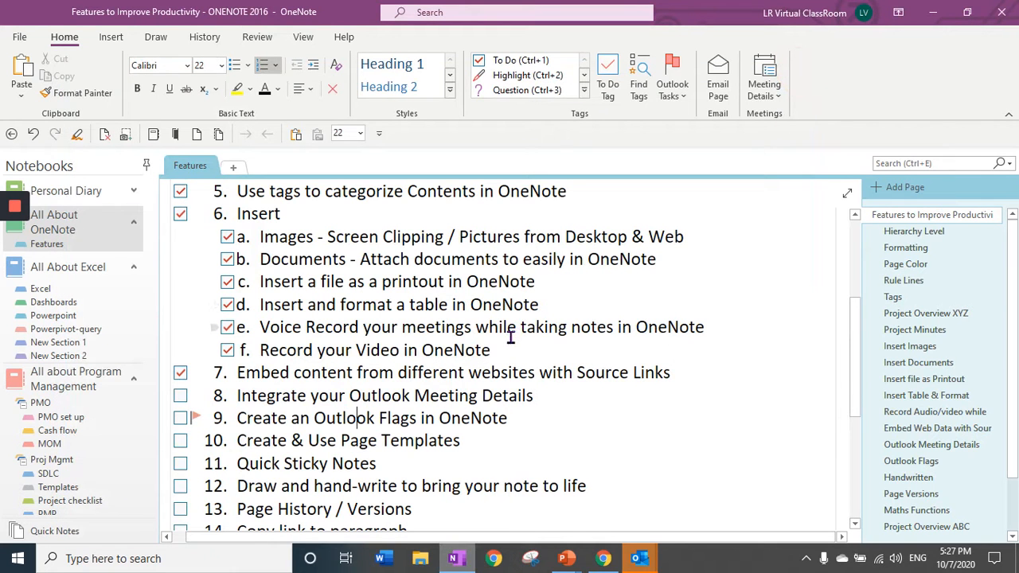
- Check off the Outlook Meeting Details and Outlook Flags items in the feature list
click(180, 395)
click(180, 418)
- Add a blank page to the Features section and show the full set of page templates
click(904, 191)
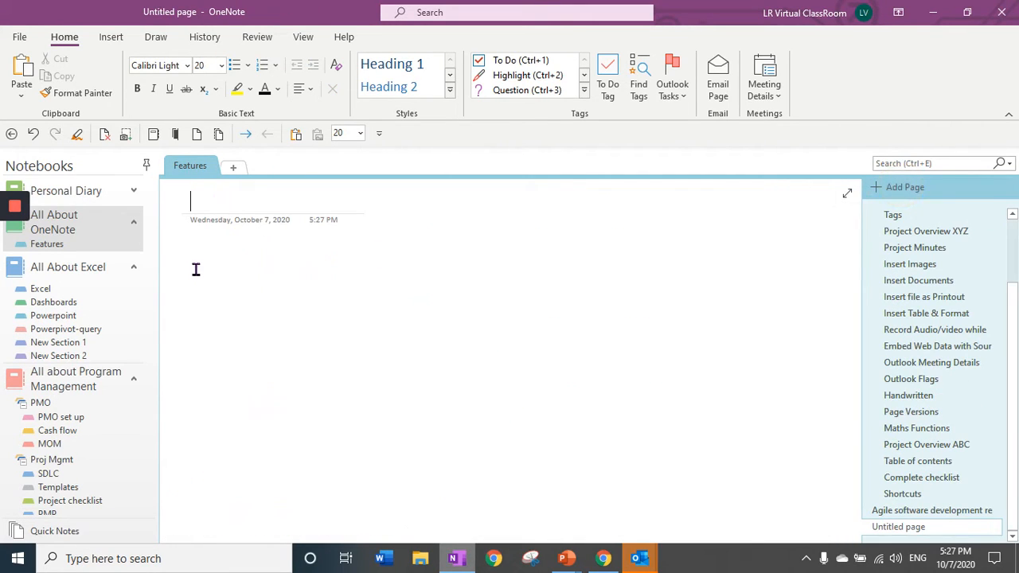
click(200, 257)
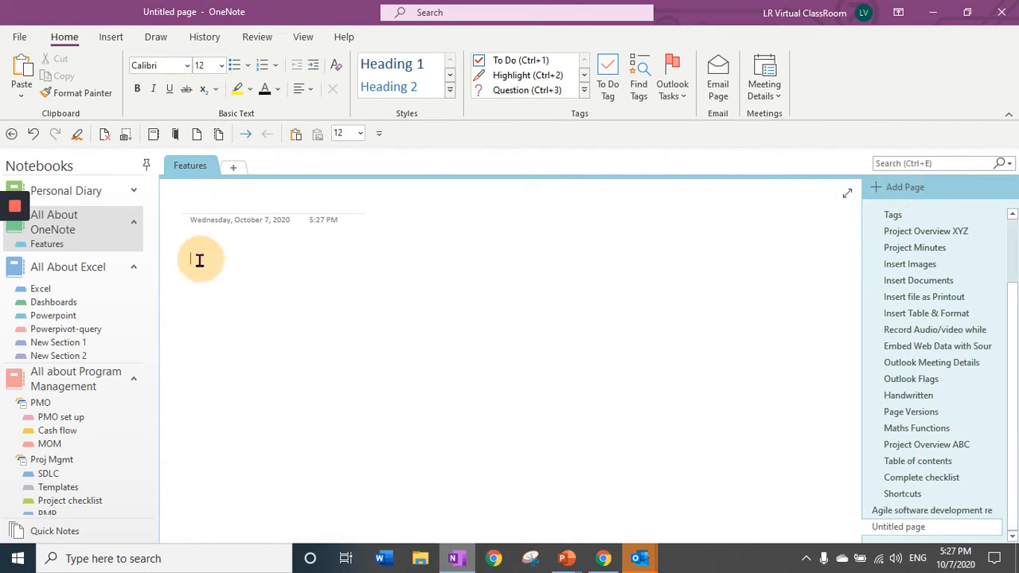
click(111, 36)
click(641, 91)
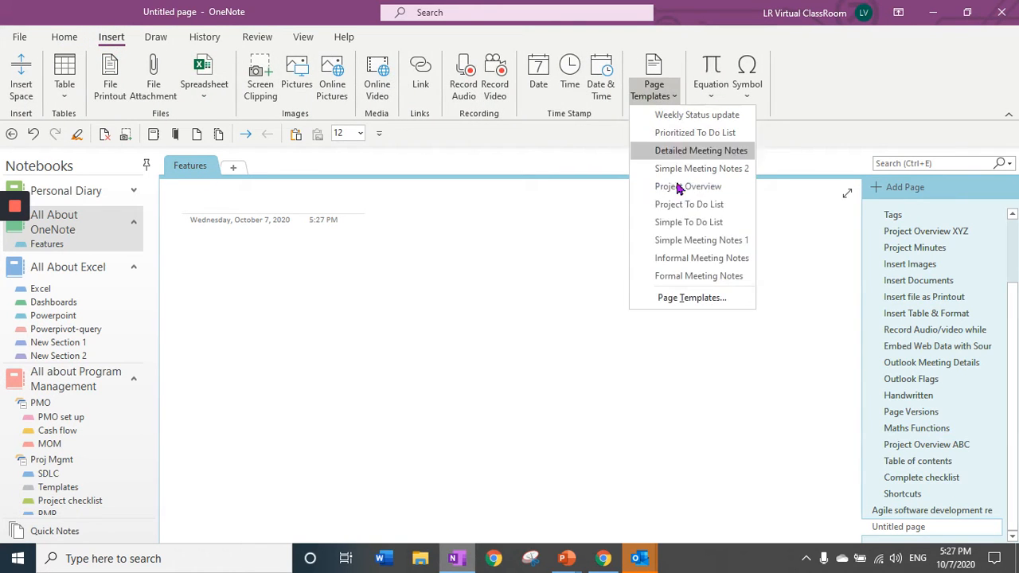
click(676, 298)
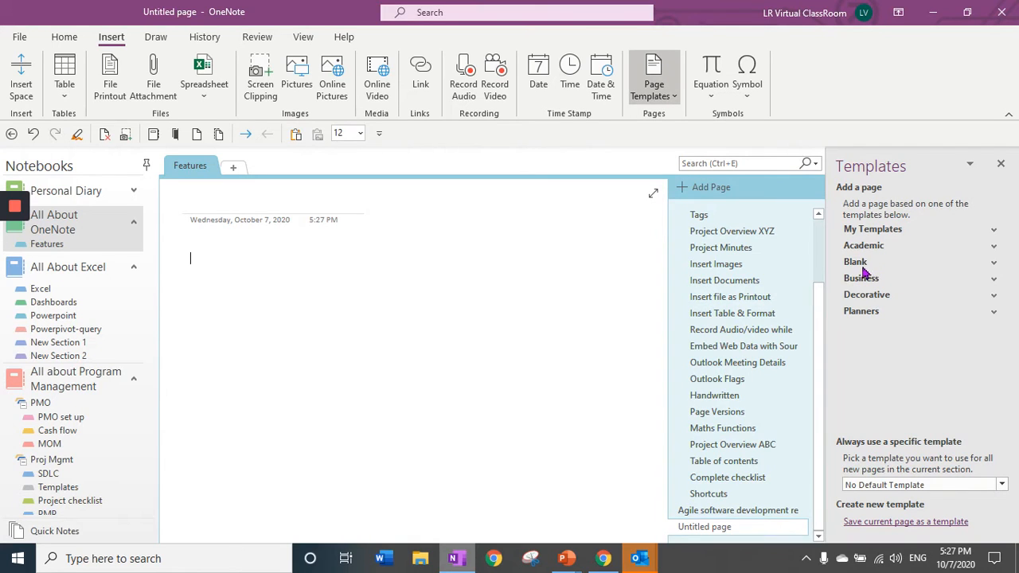
- Create a page from the Business templates, trying Project Overview and Simple Meeting Notes 2 before settling on Detailed Meeting Notes
click(860, 279)
click(882, 299)
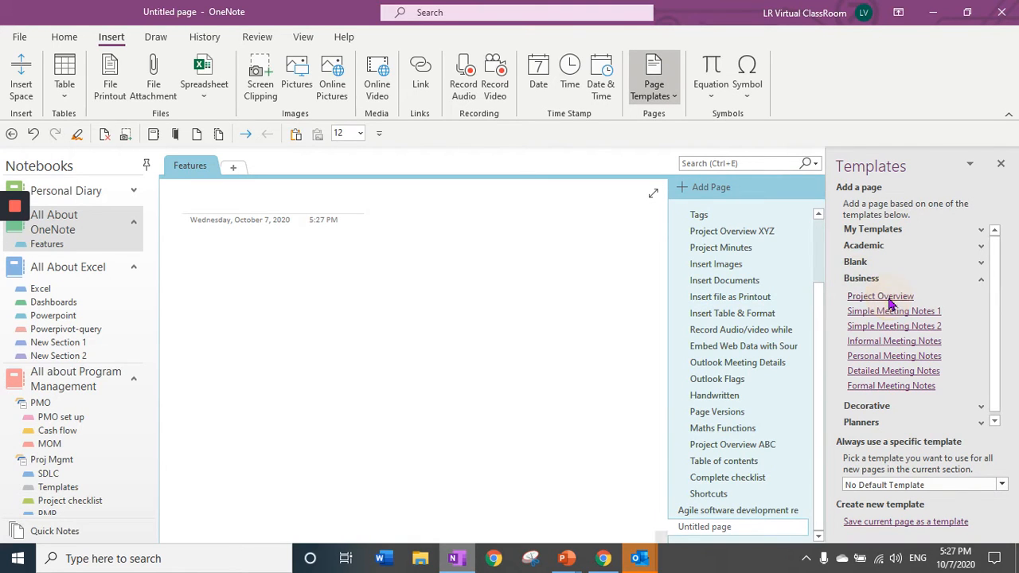
click(890, 326)
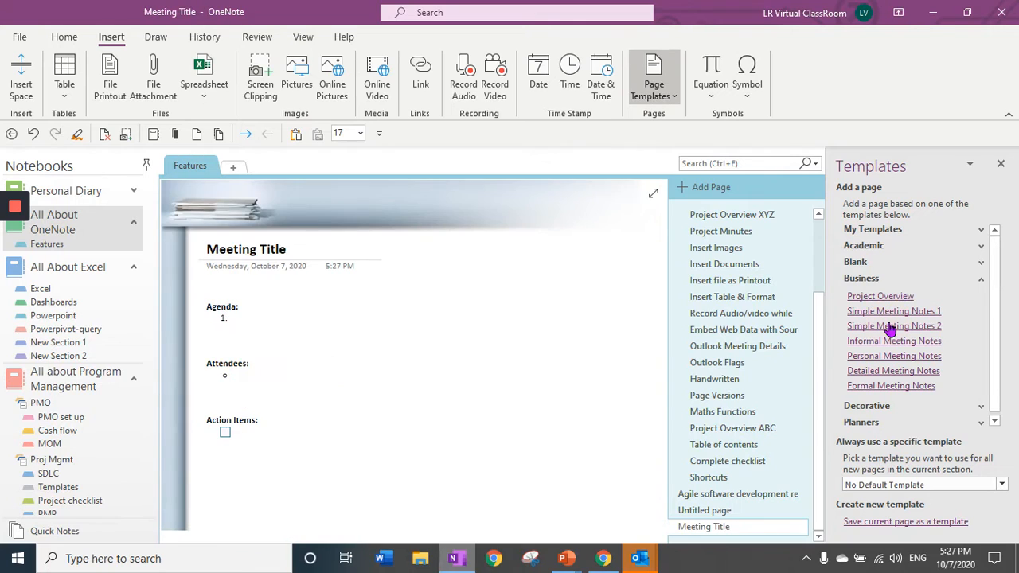
click(893, 371)
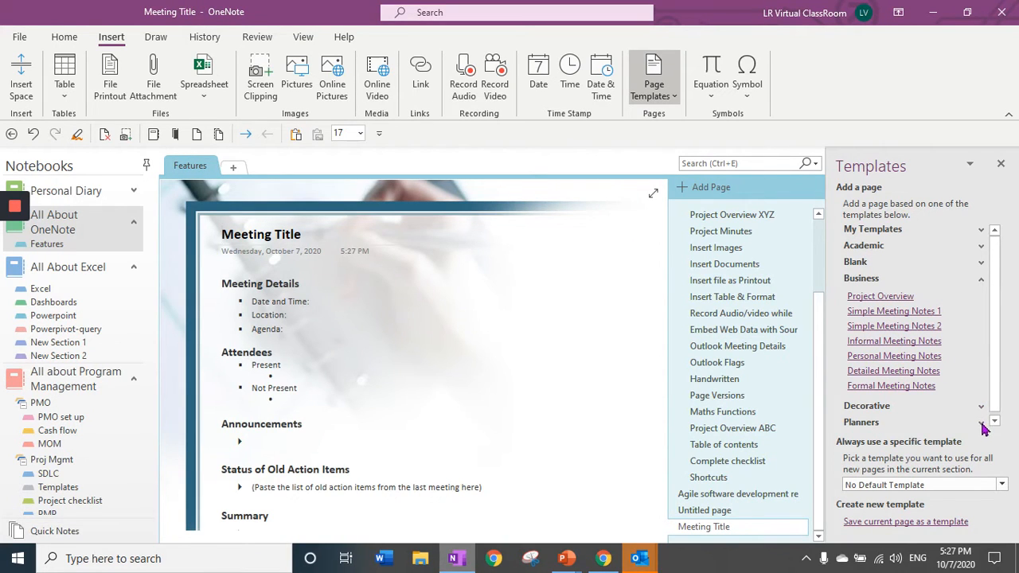
- Try the Prioritized and Project To Do List planner templates, and replace that page with the custom Weekly Status update template
scroll(994, 391, down, 3)
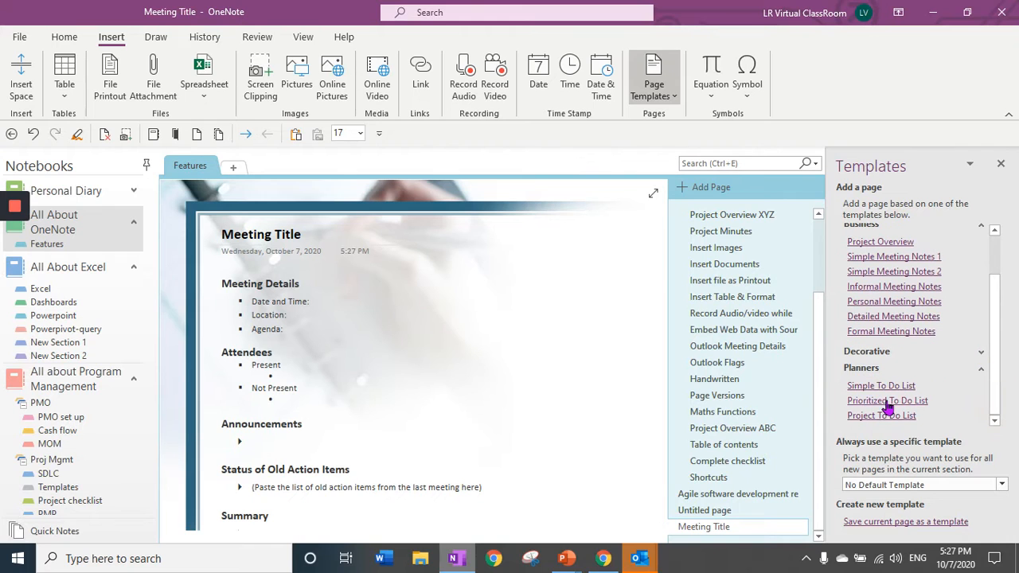
click(888, 402)
click(884, 414)
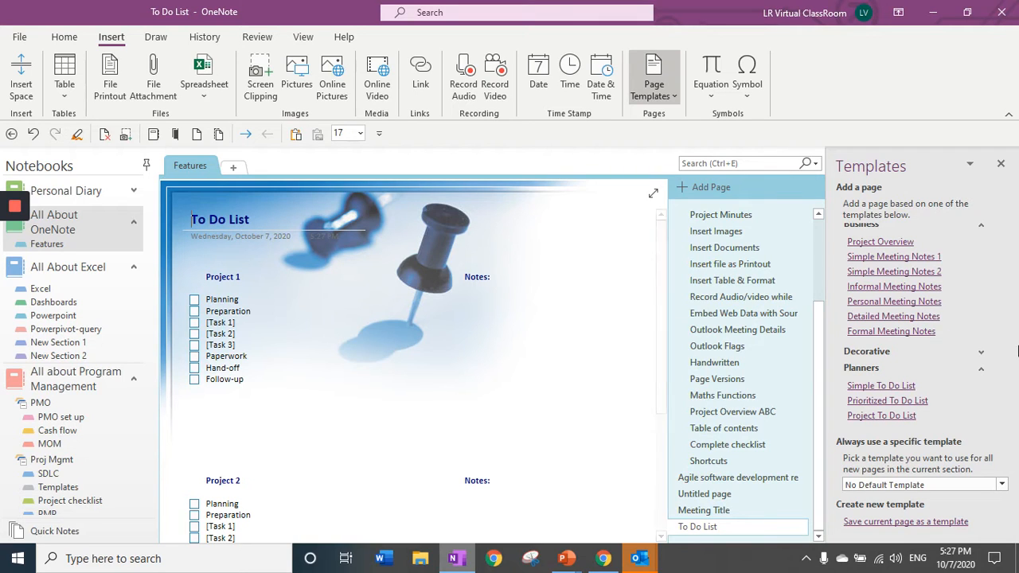
scroll(923, 279, up, 3)
click(982, 231)
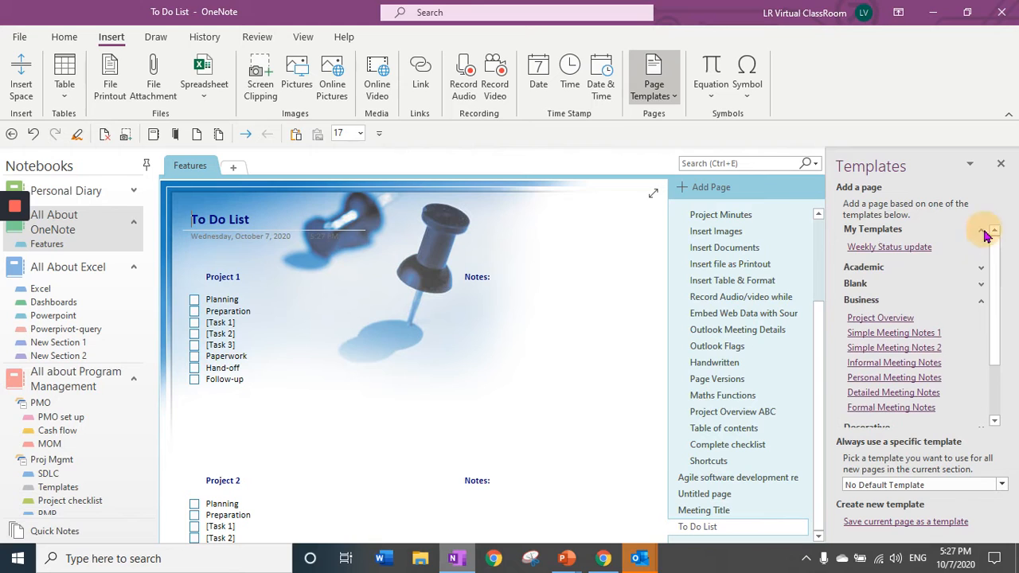
click(888, 247)
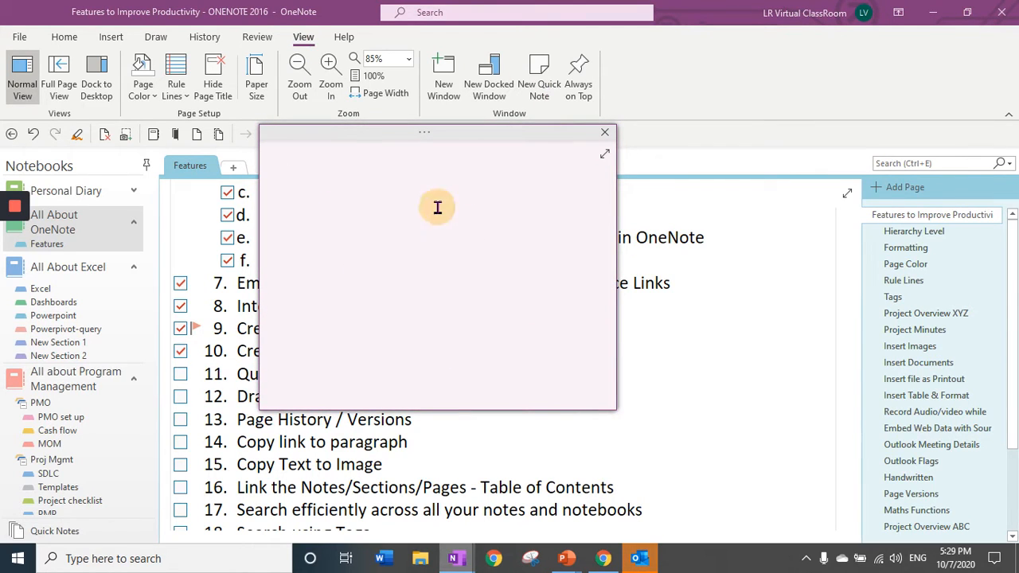
- Jot down a sample number in the quick note, close it and go to Quick Notes
text(987657489)
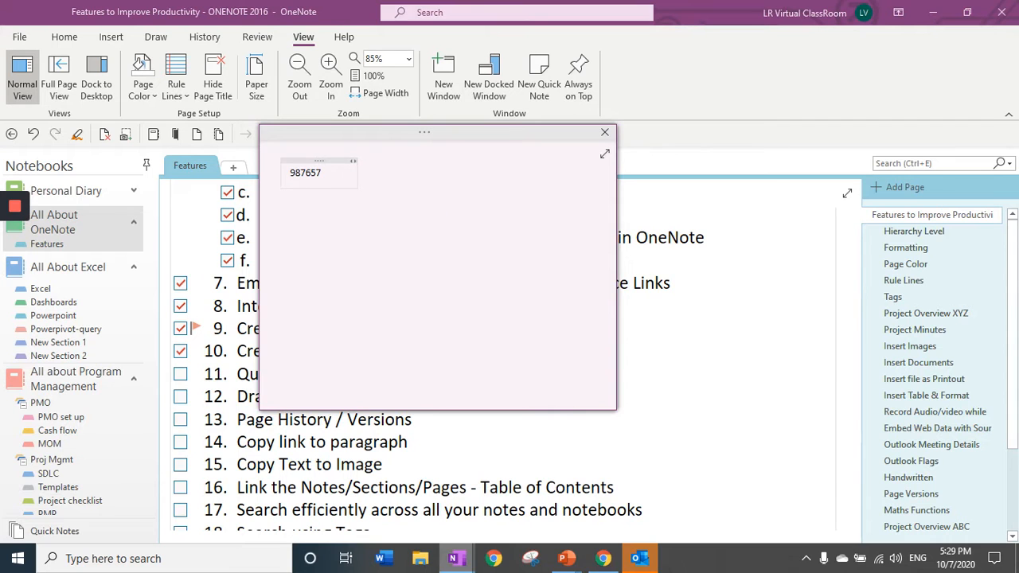
click(605, 132)
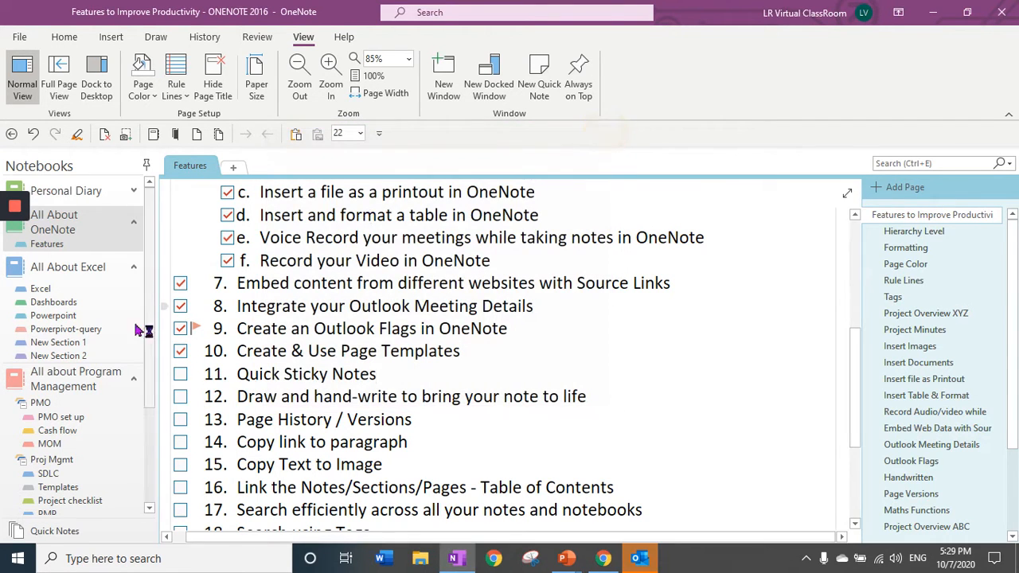
click(69, 532)
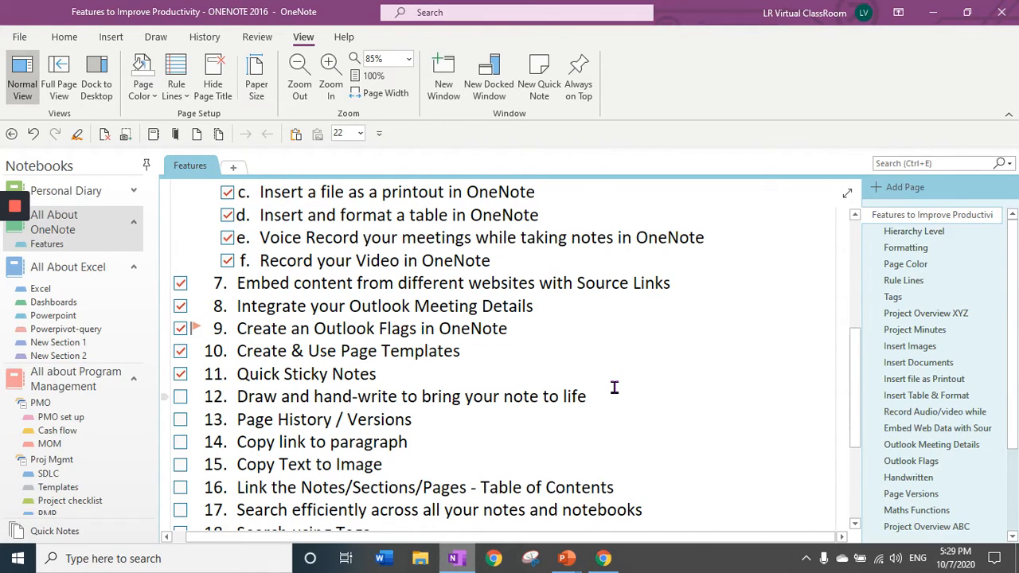
- Open the Handwritten page and look through the favorite and built-in drawing pens
click(614, 387)
click(908, 476)
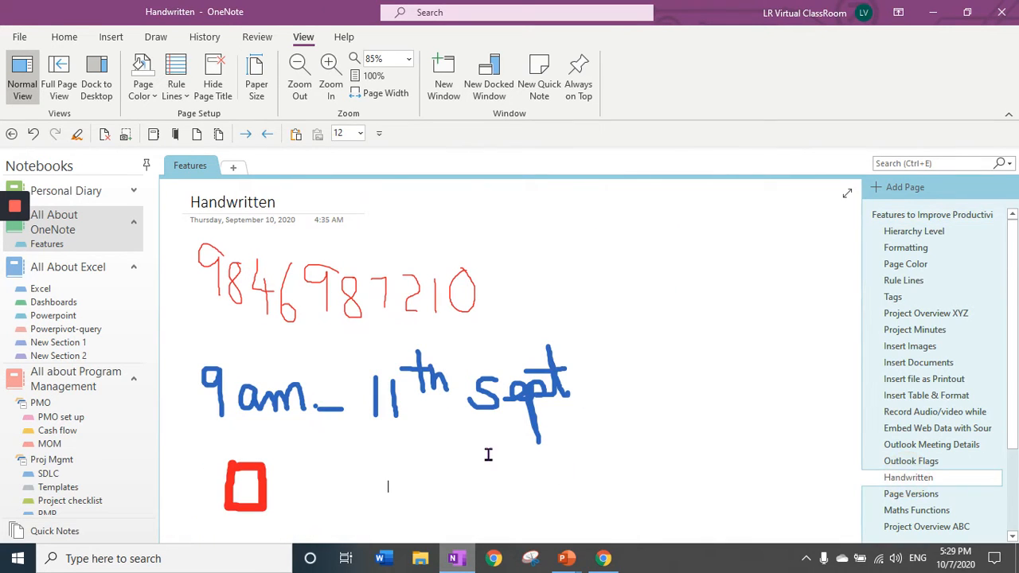
click(156, 40)
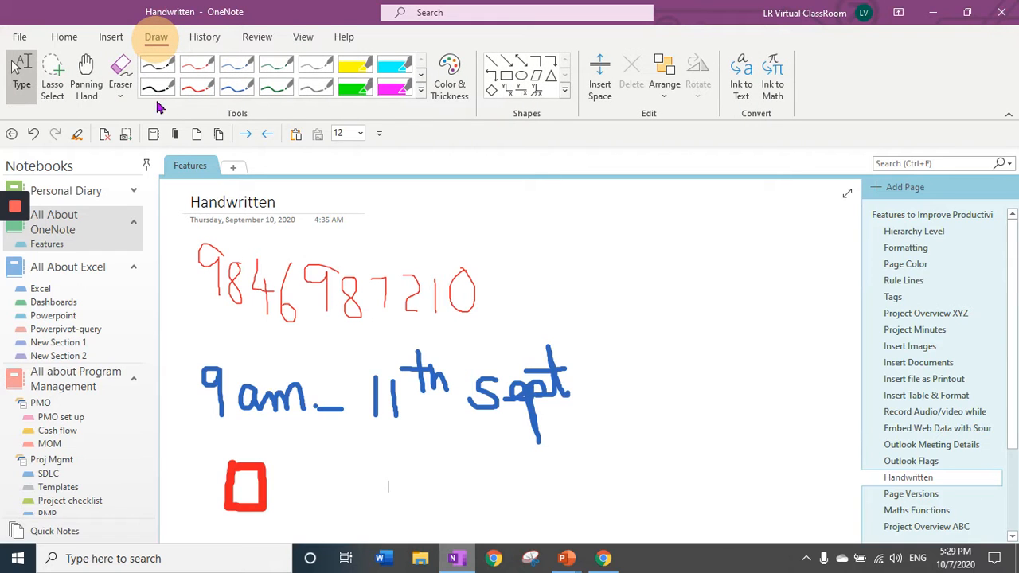
click(421, 89)
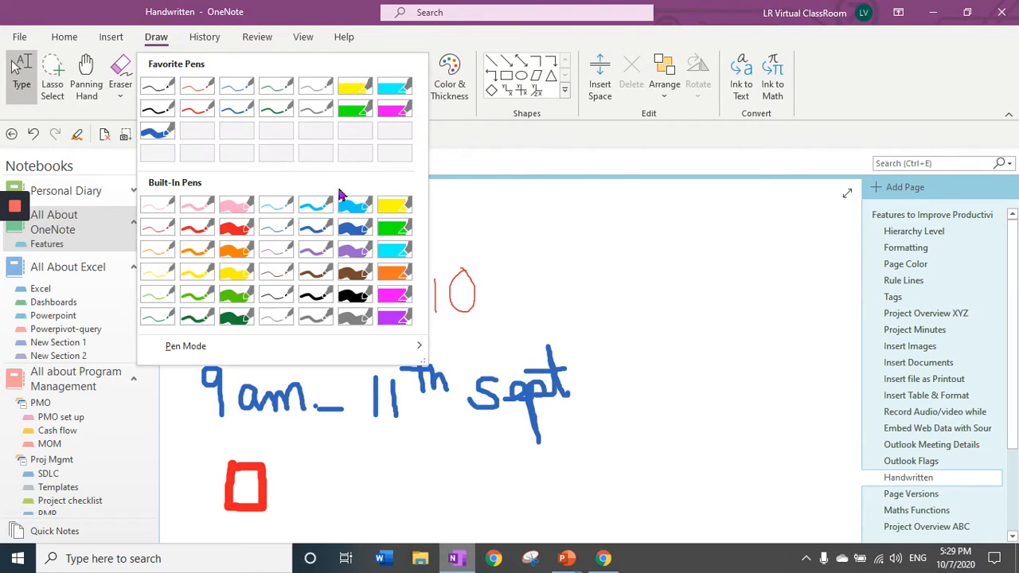
click(547, 296)
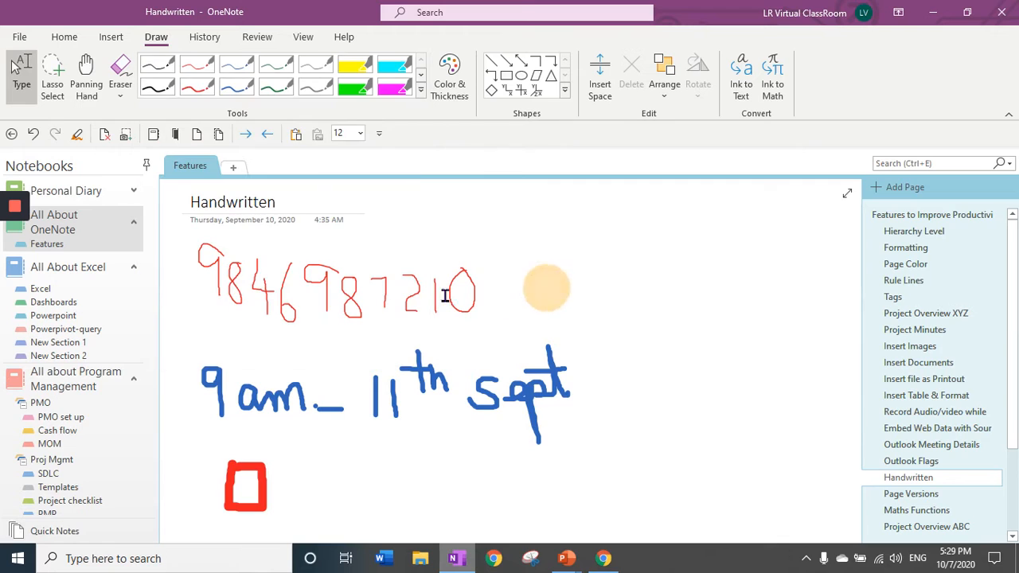
click(624, 349)
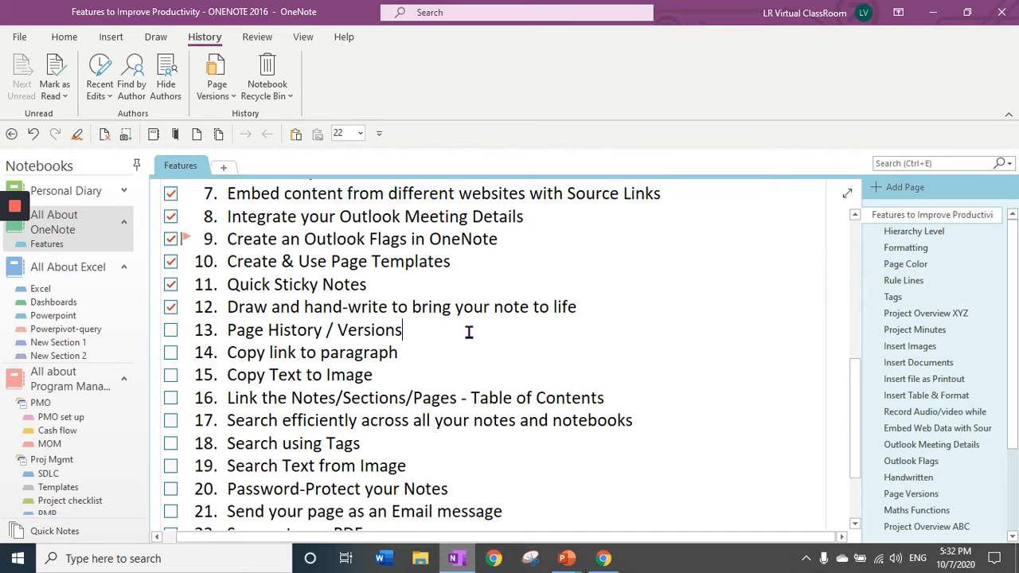
- View the 9/24/2020 version of the Project Minutes page and check the time periods offered for finding recent edits
click(928, 332)
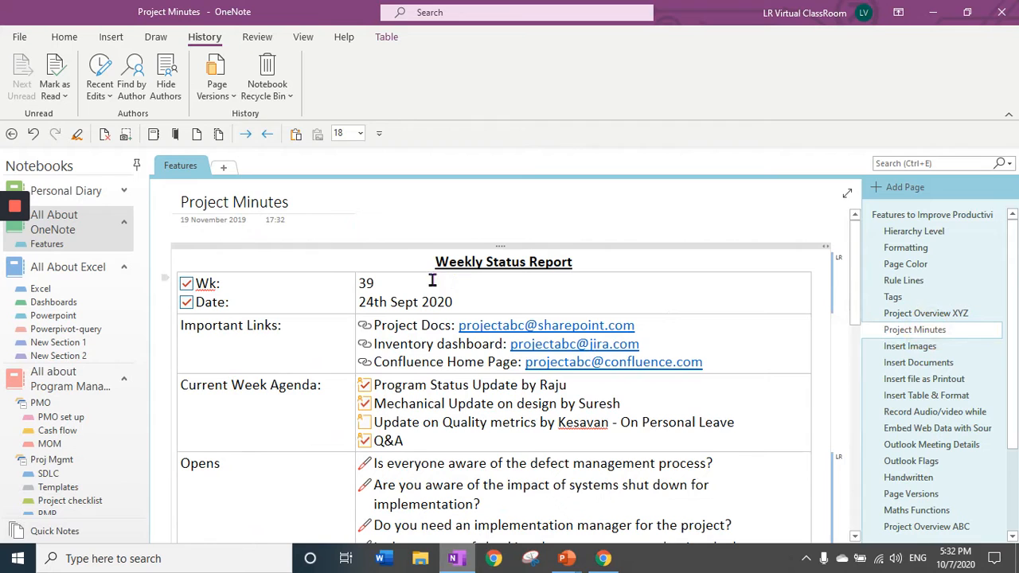
click(217, 66)
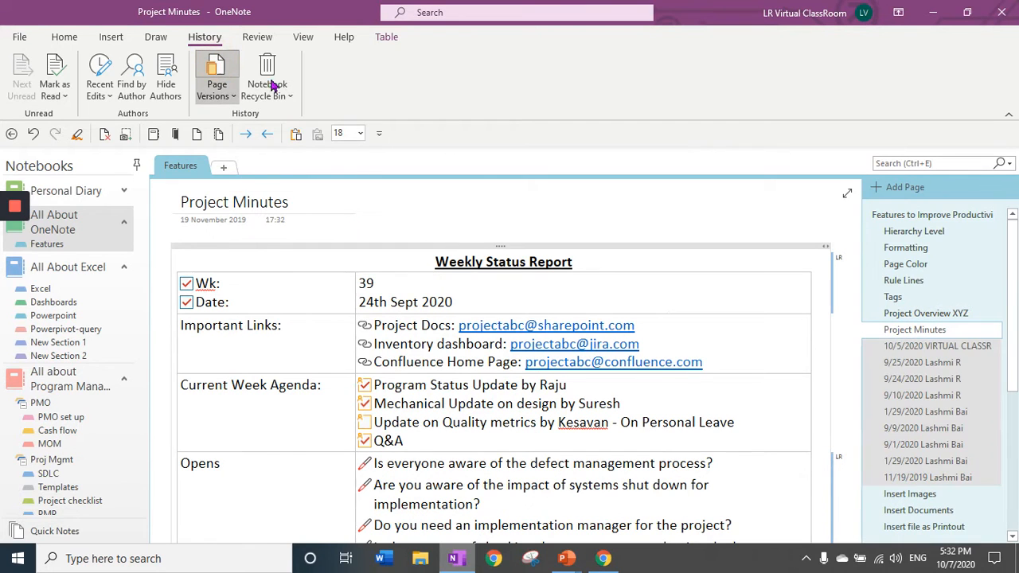
click(919, 378)
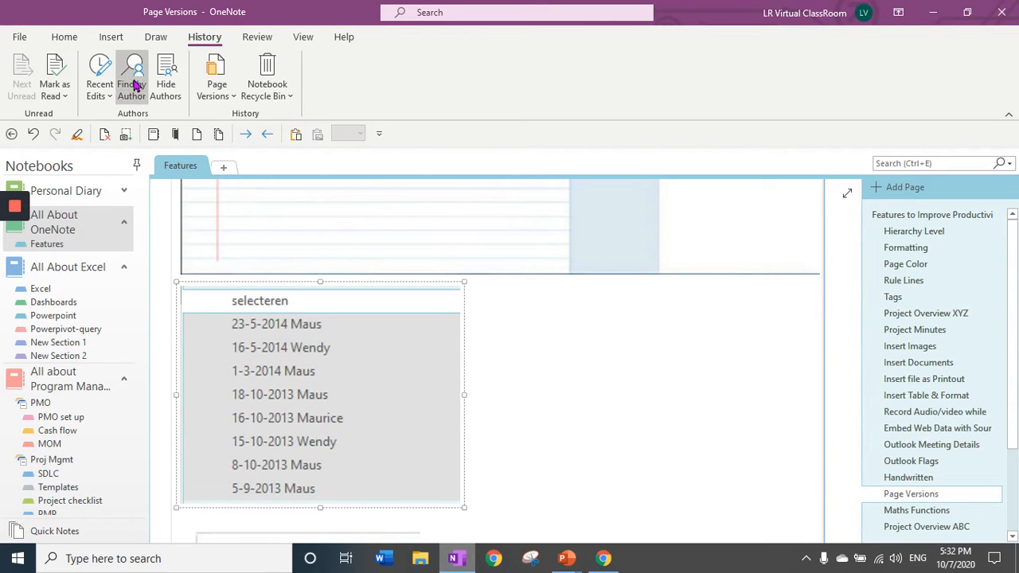
click(100, 92)
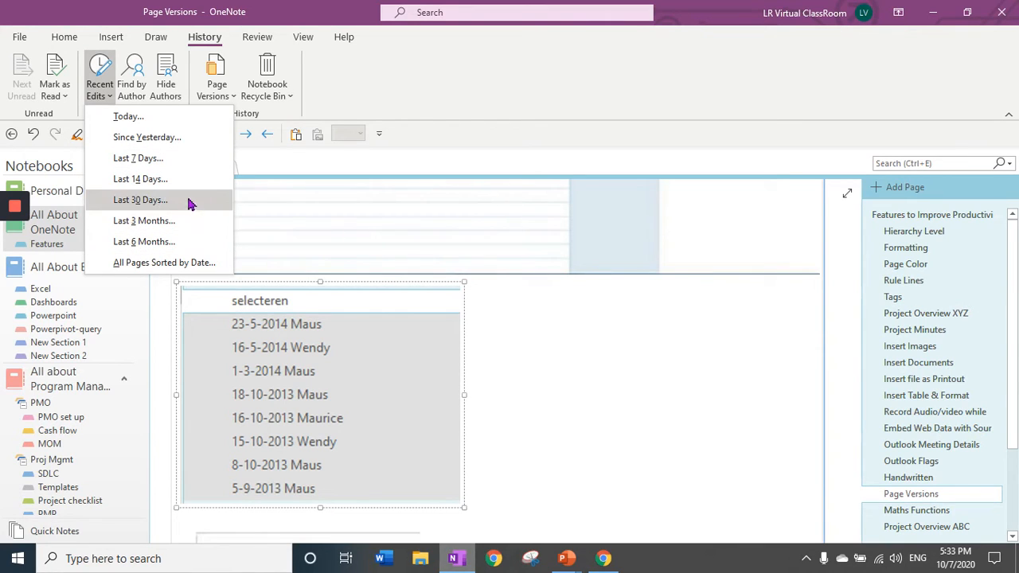
click(491, 331)
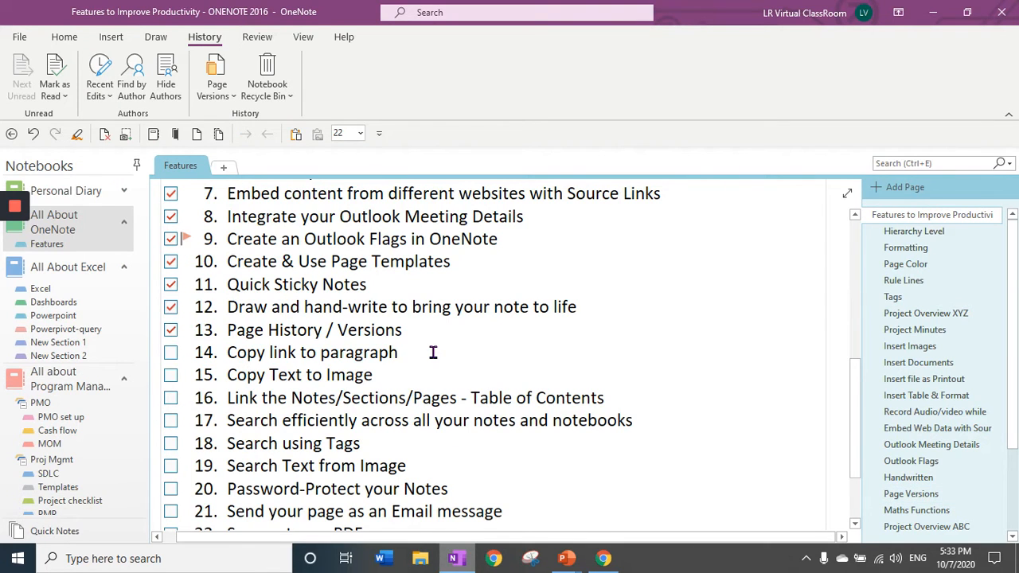
- Copy the paragraph links of the selected bullets on the Powerpoint hacks page in the All About Excel notebook
click(63, 317)
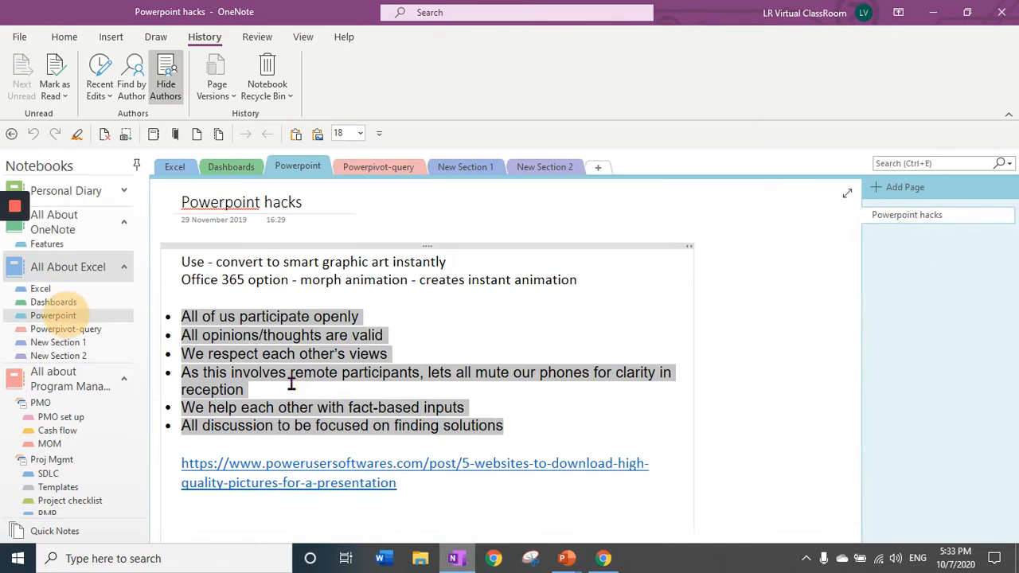
right_click(280, 341)
click(356, 248)
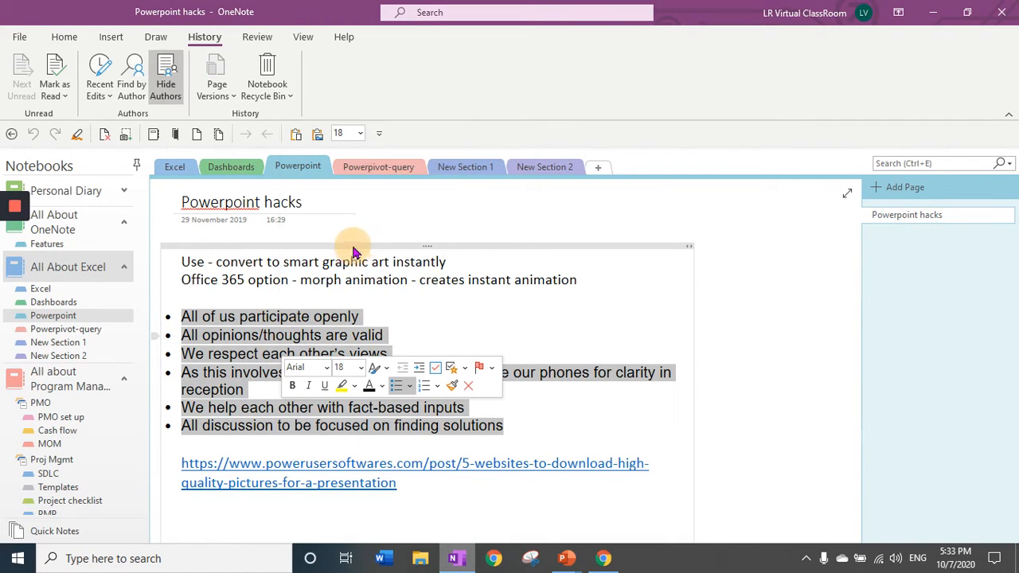
- Paste the copied paragraph links on a new page in the Features section and follow the remote participants link to its source
click(82, 248)
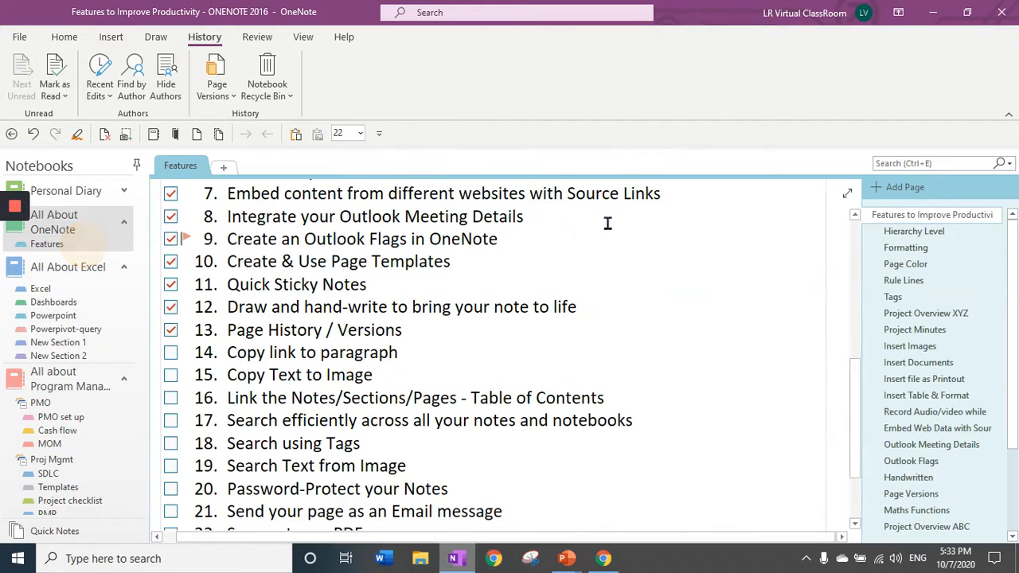
click(903, 190)
click(322, 260)
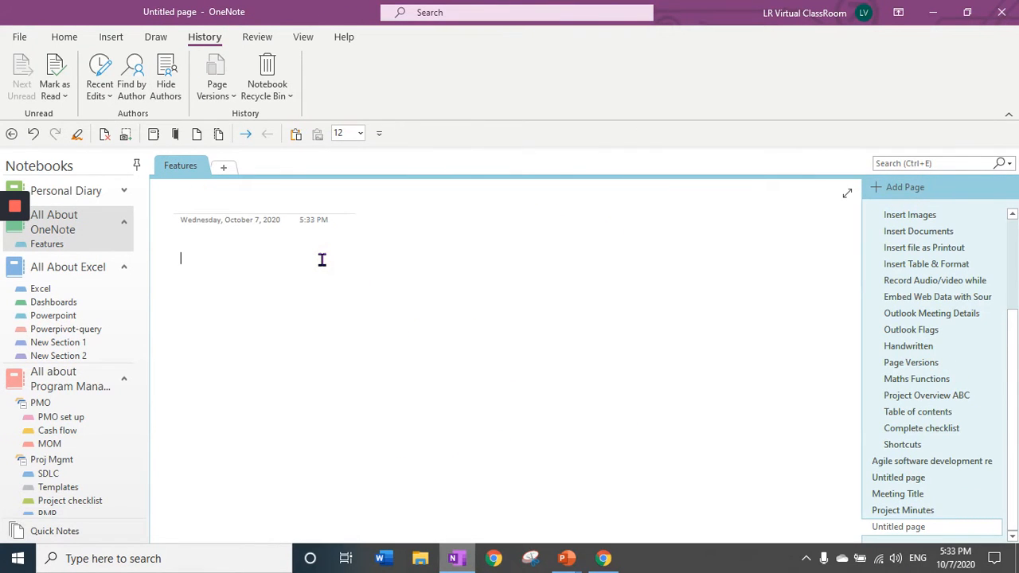
key(ctrl+v)
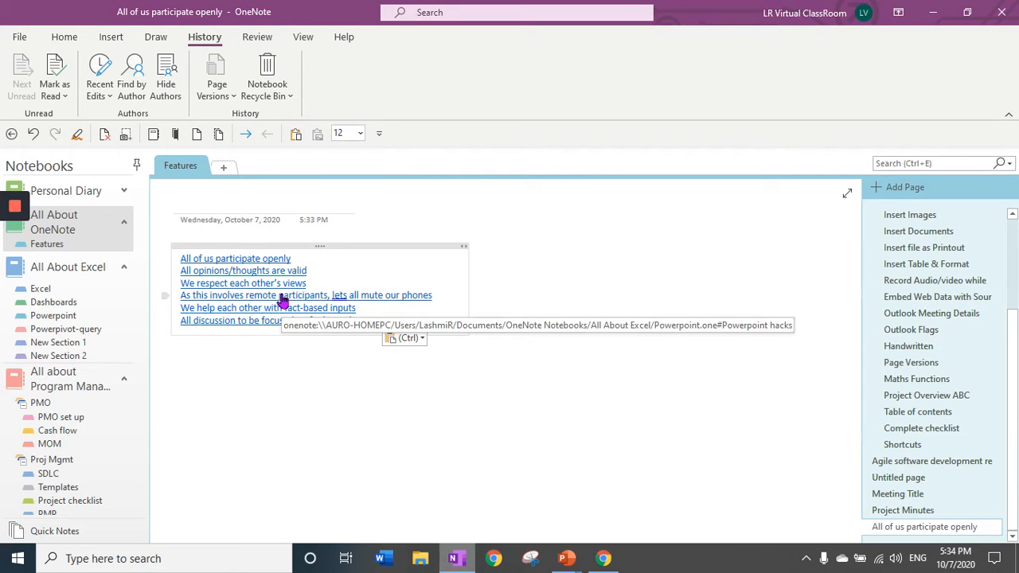
click(281, 297)
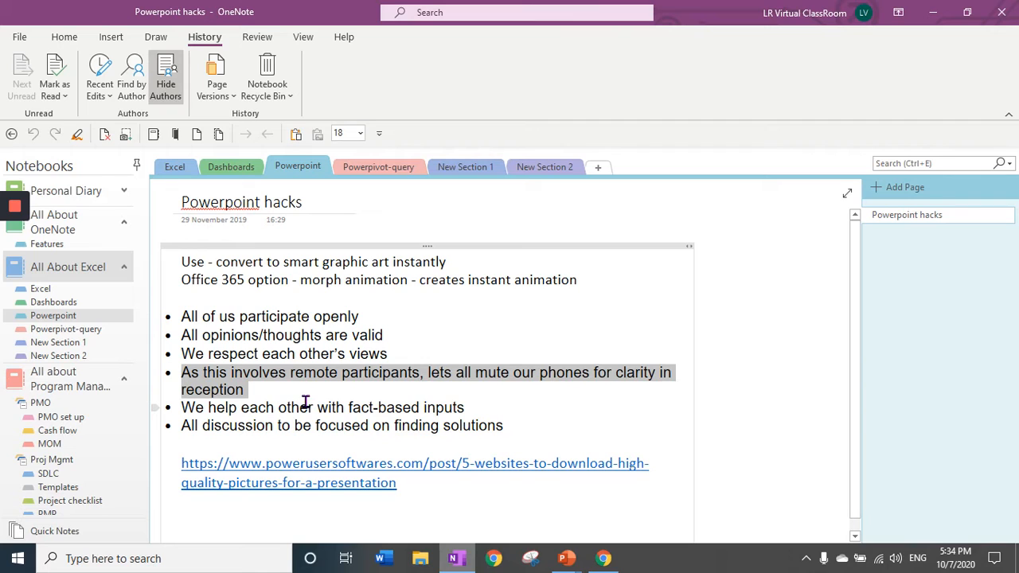
- Return to the Features section and copy the text from the Agile software development clipping on the Insert Images page
click(86, 246)
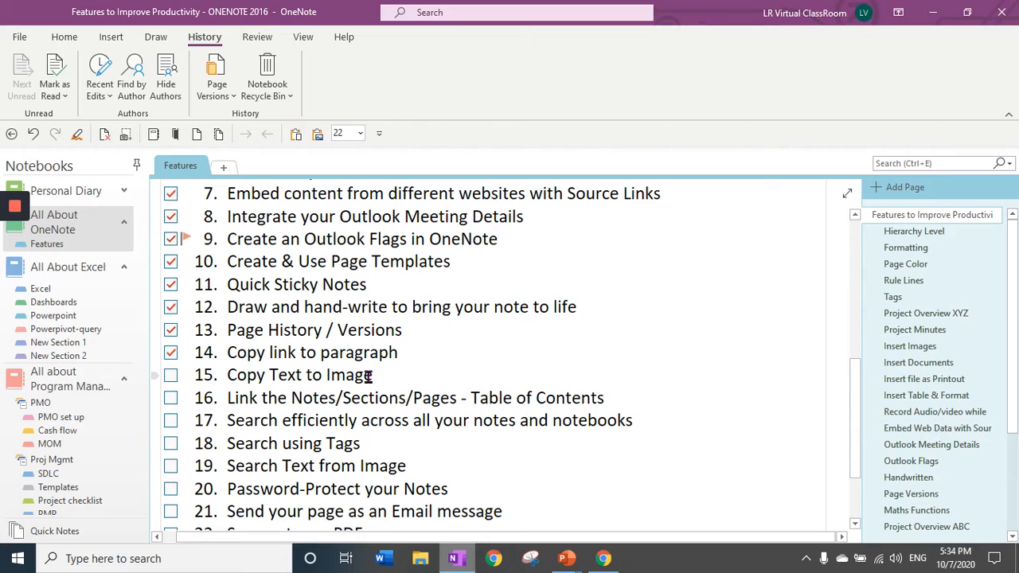
click(909, 346)
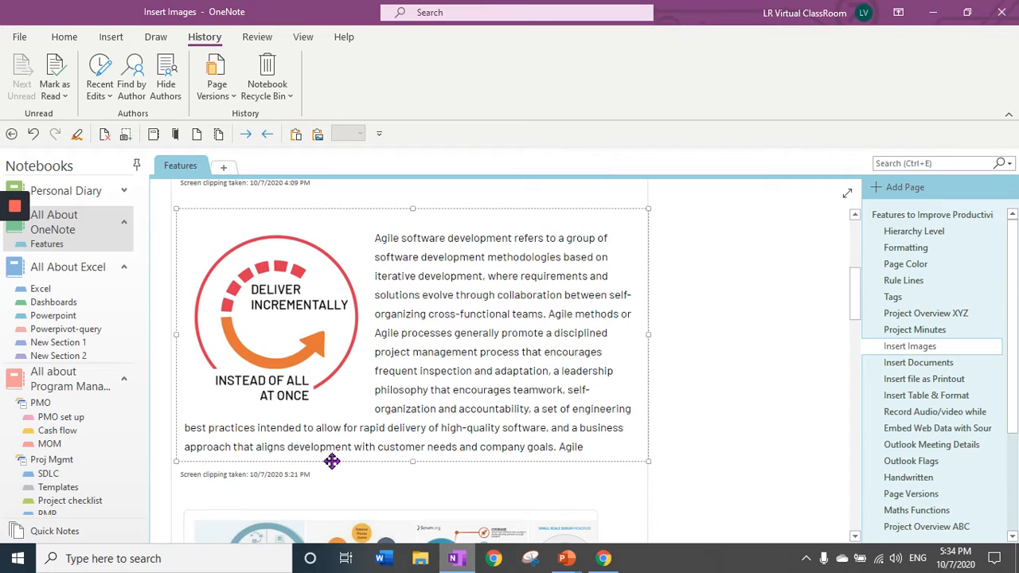
right_click(448, 304)
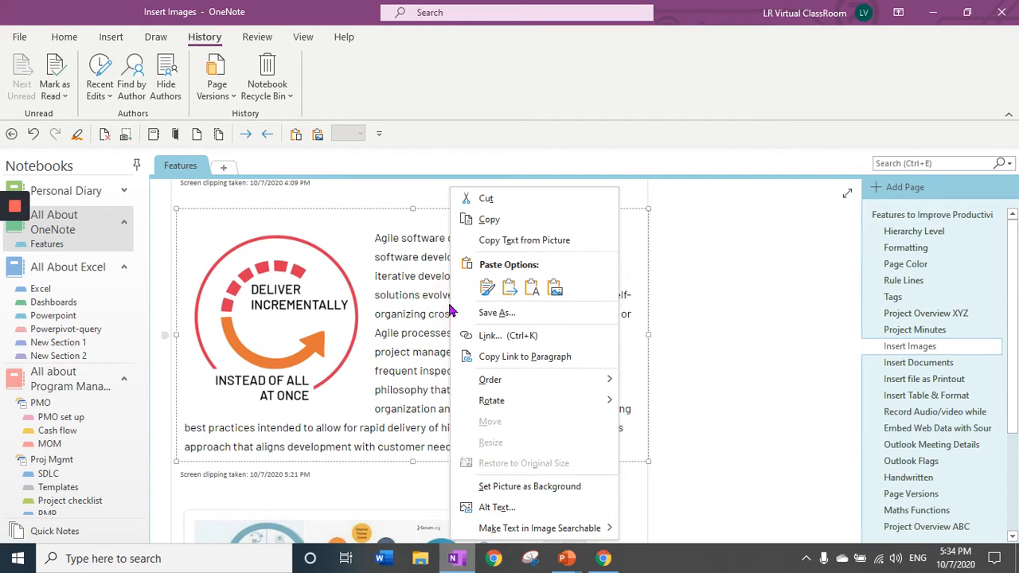
click(502, 243)
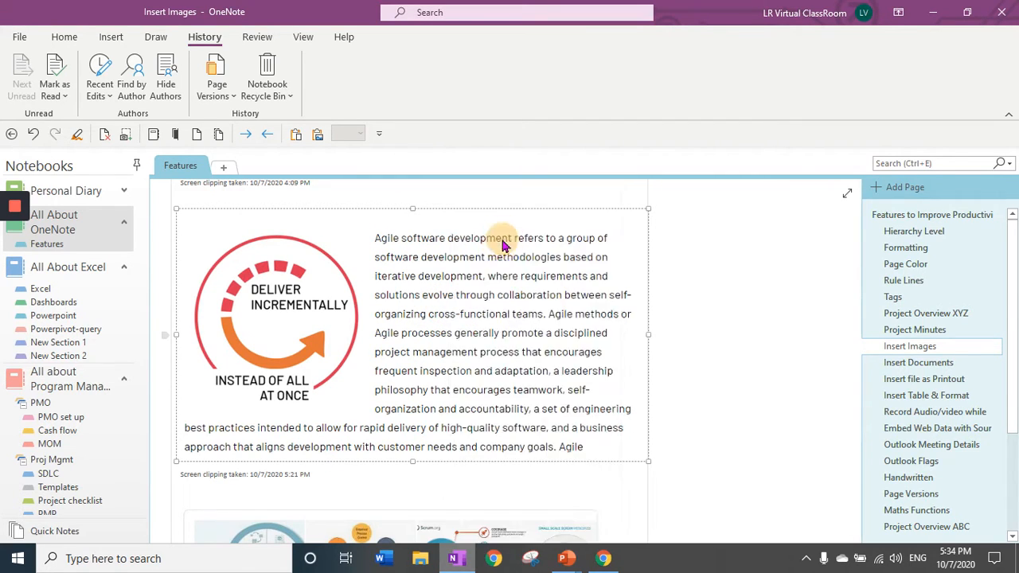
- Paste the text copied from the Agile software development clipping on a new page in the Features section
click(931, 191)
click(243, 276)
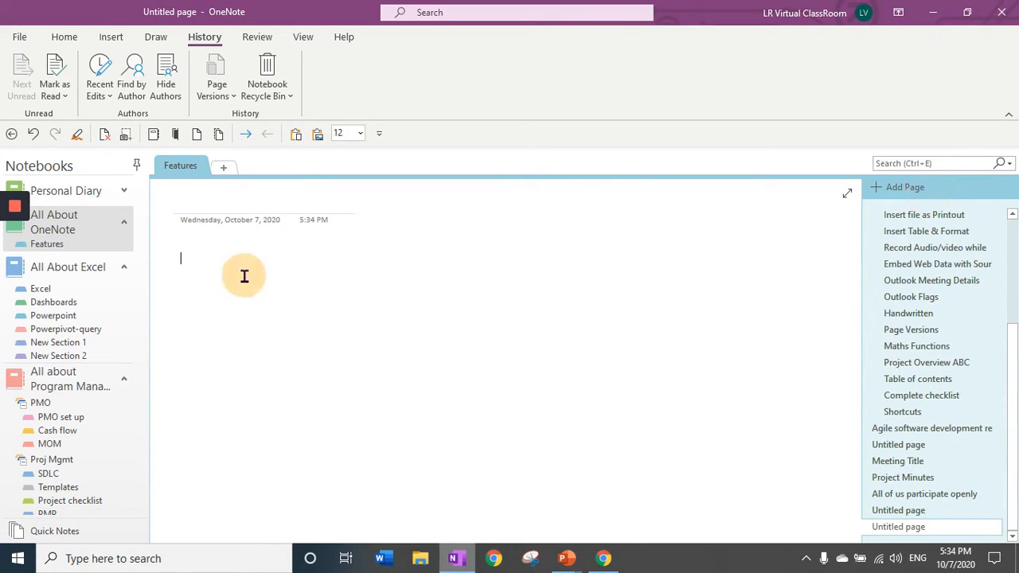
key(ctrl+v)
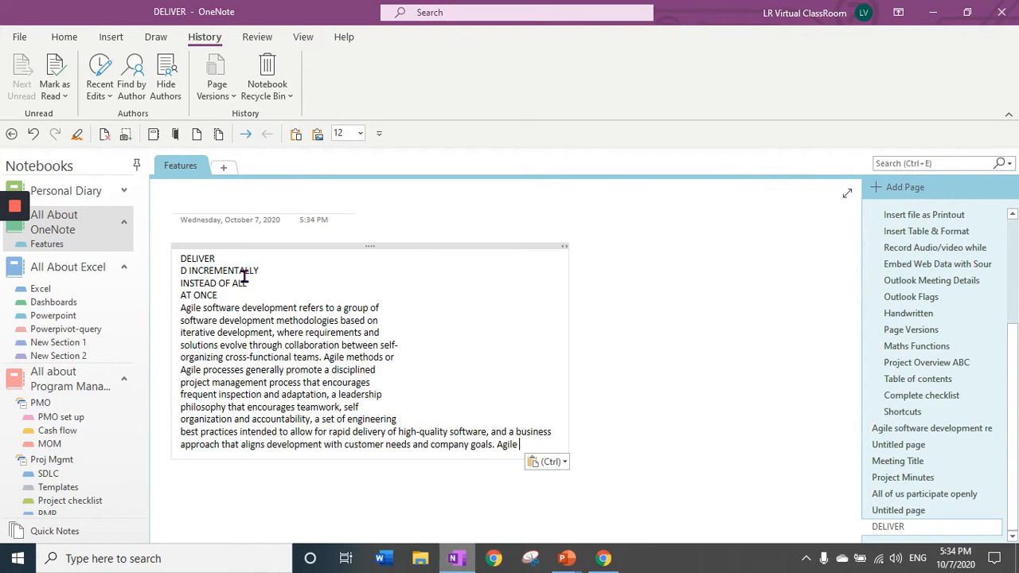
click(440, 369)
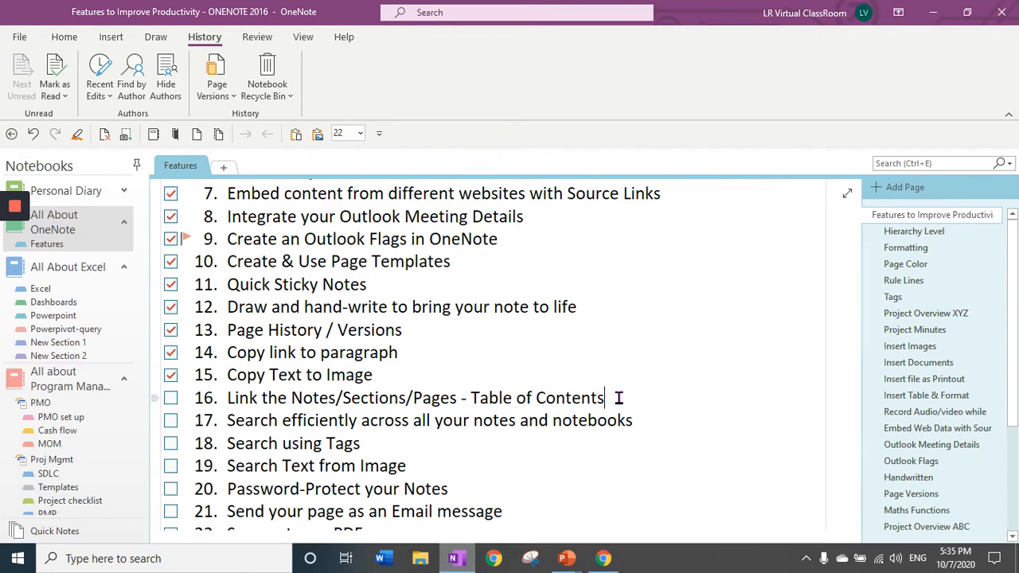
- Review the Table of Contents page in the Excel section, follow its Calendar date table in excel link, and return to the contents
click(40, 289)
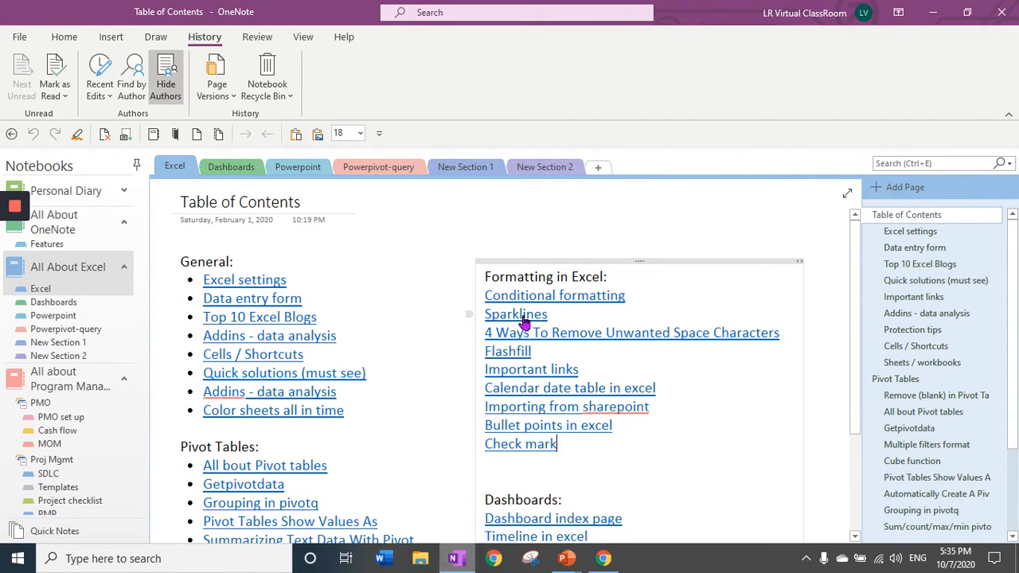
scroll(967, 390, down, 3)
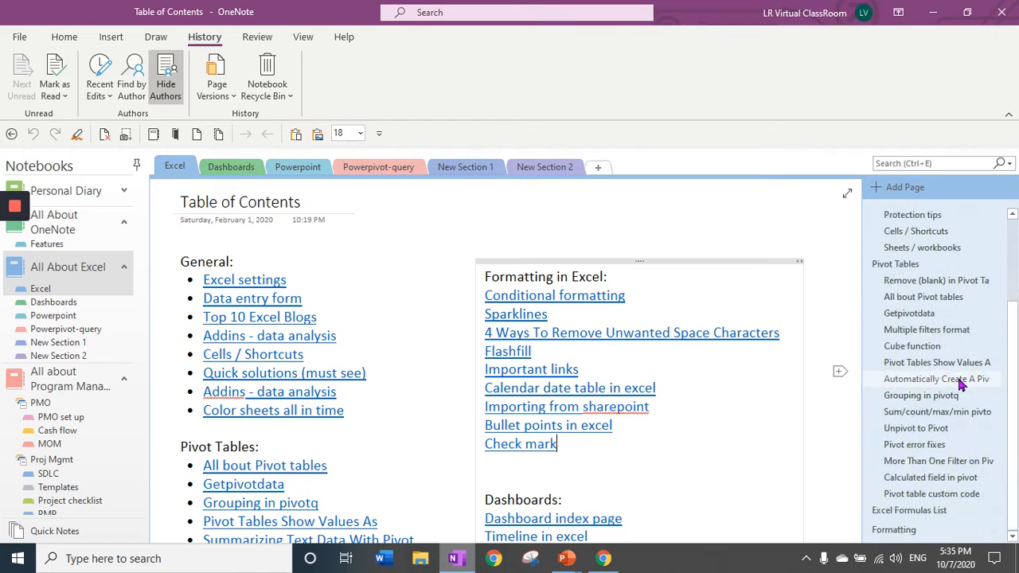
scroll(963, 433, down, 4)
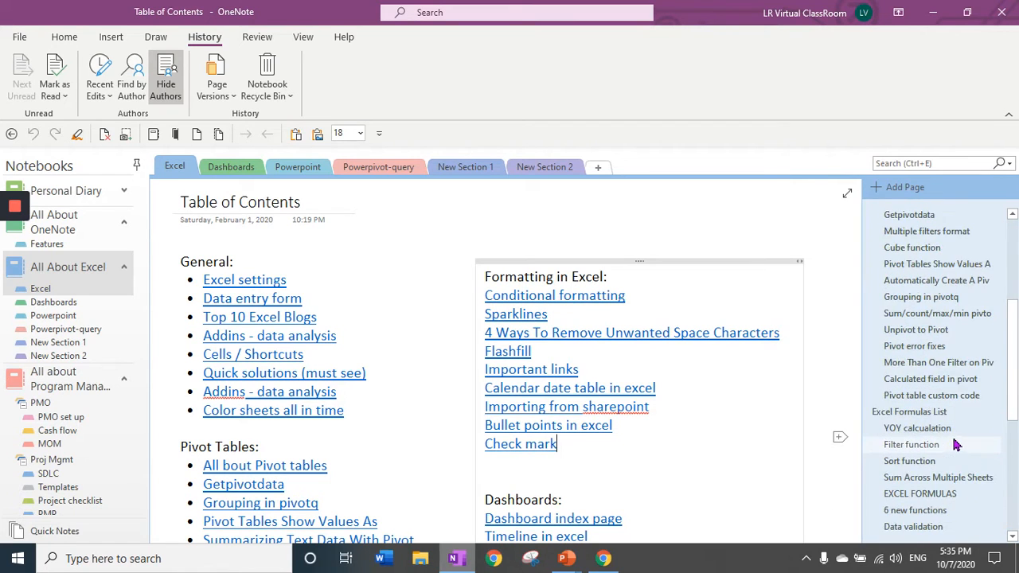
scroll(955, 448, up, 7)
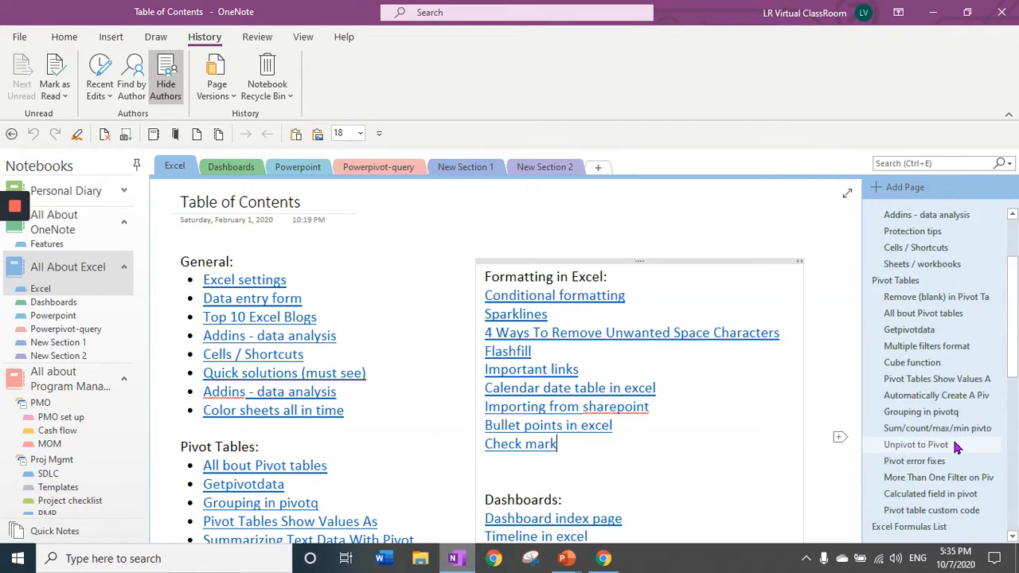
click(547, 390)
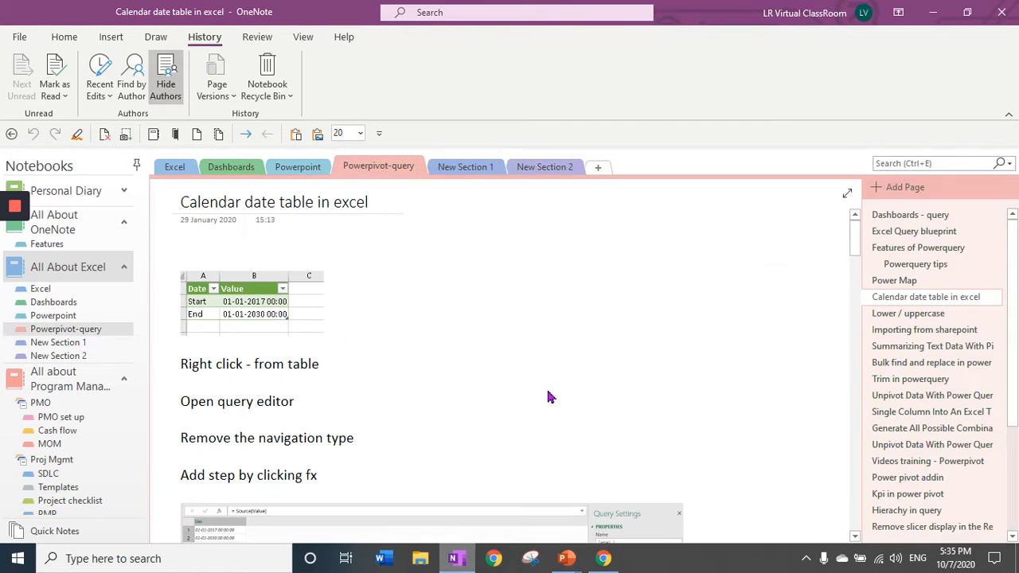
click(117, 293)
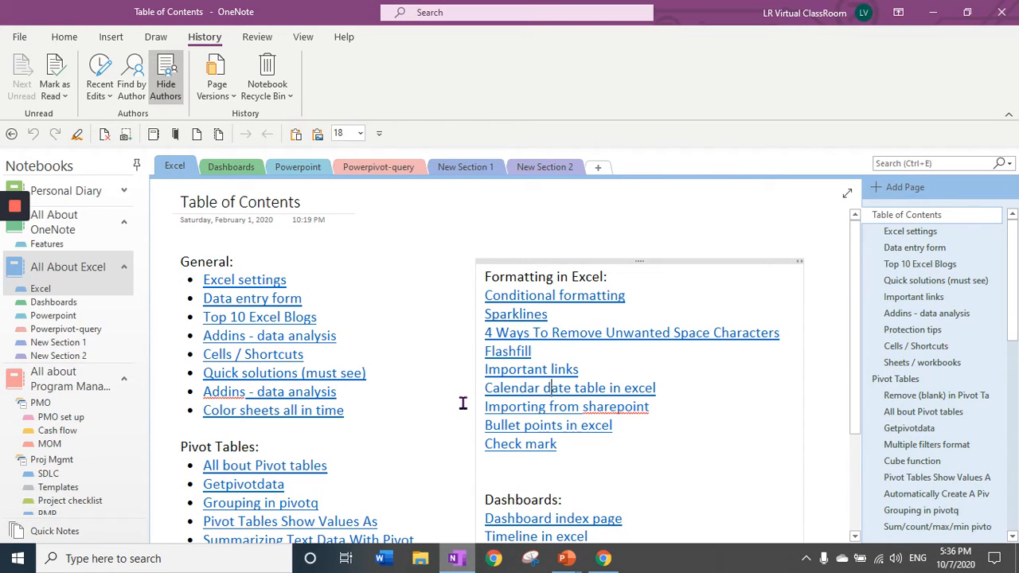
- Insert a link to the Features of Powerquery page after Check mark in the Formatting in Excel list, and follow it
click(590, 452)
click(111, 37)
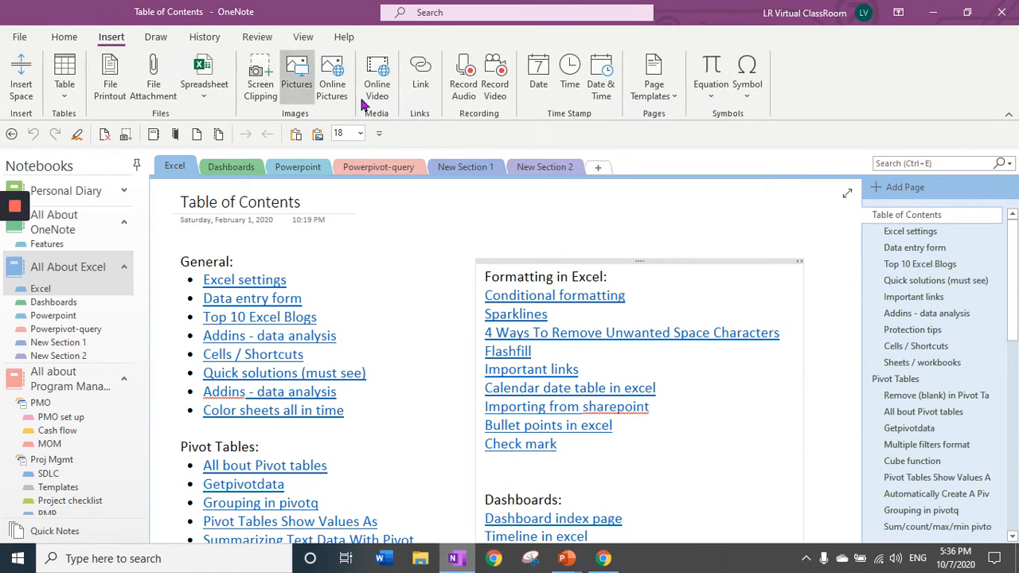
click(420, 89)
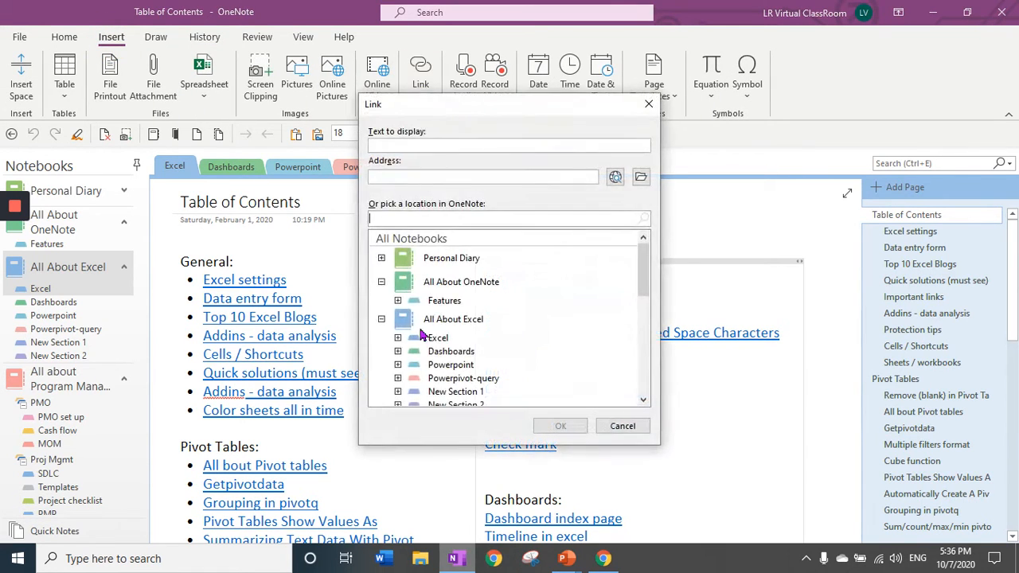
drag(646, 274, 645, 306)
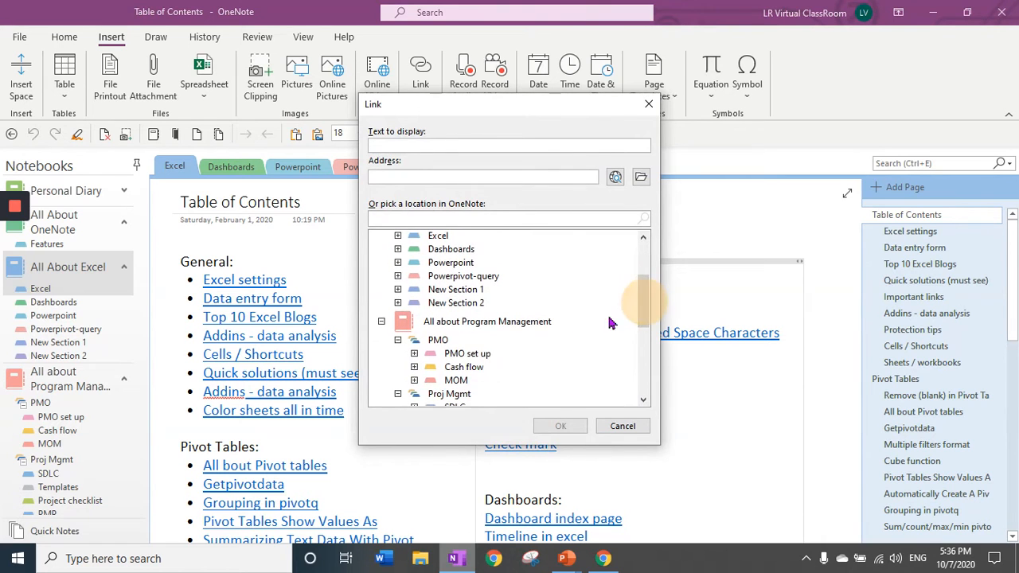
click(397, 276)
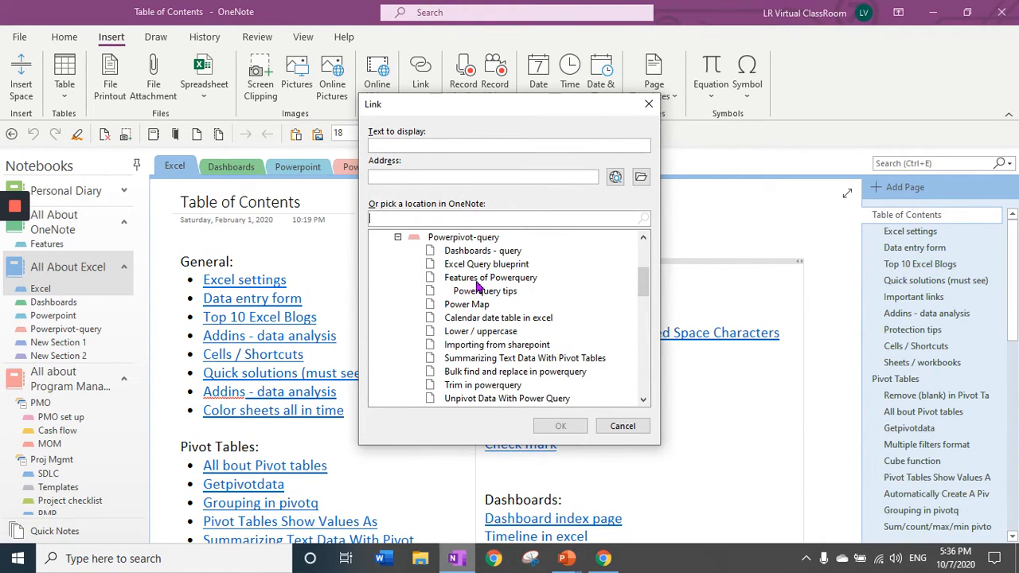
click(482, 278)
click(560, 426)
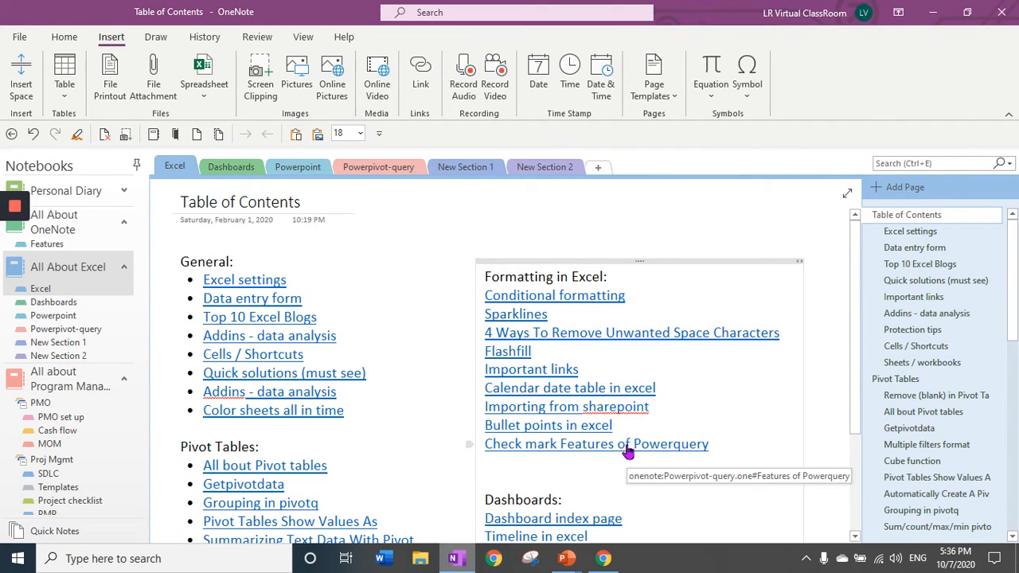
click(628, 452)
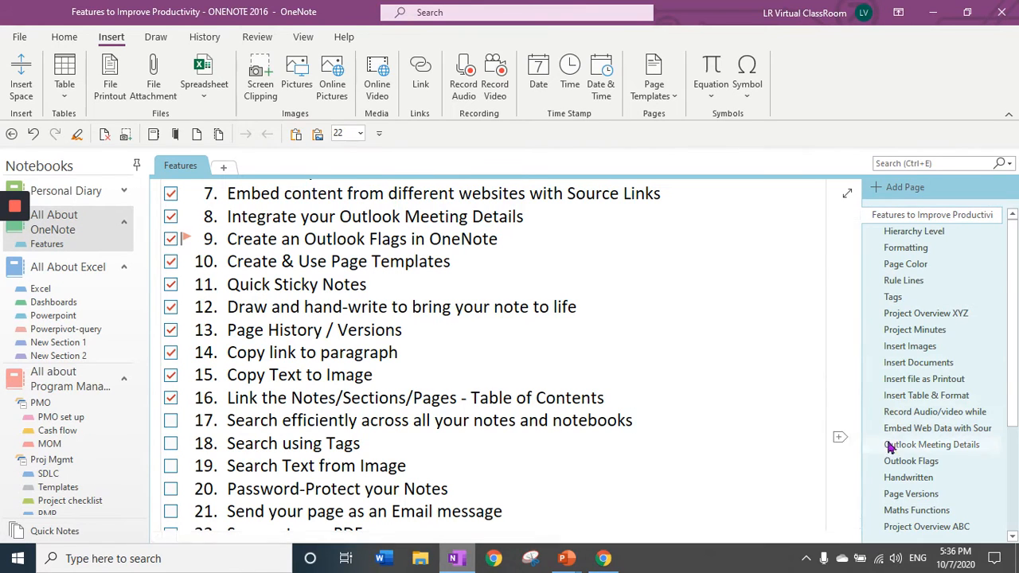
- Search all notebooks for "index" and open the Index - Match page
click(922, 162)
text(index)
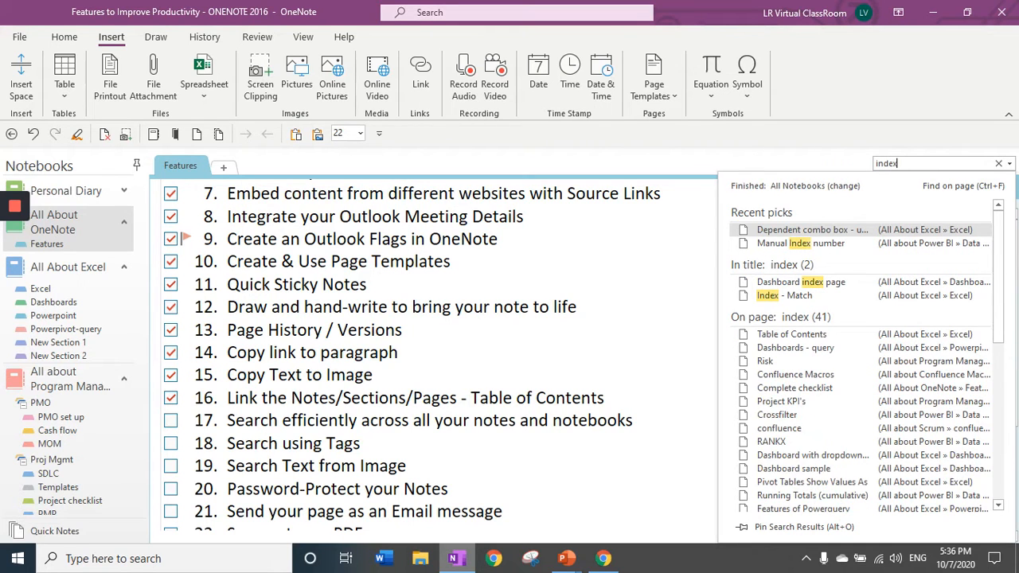
click(778, 296)
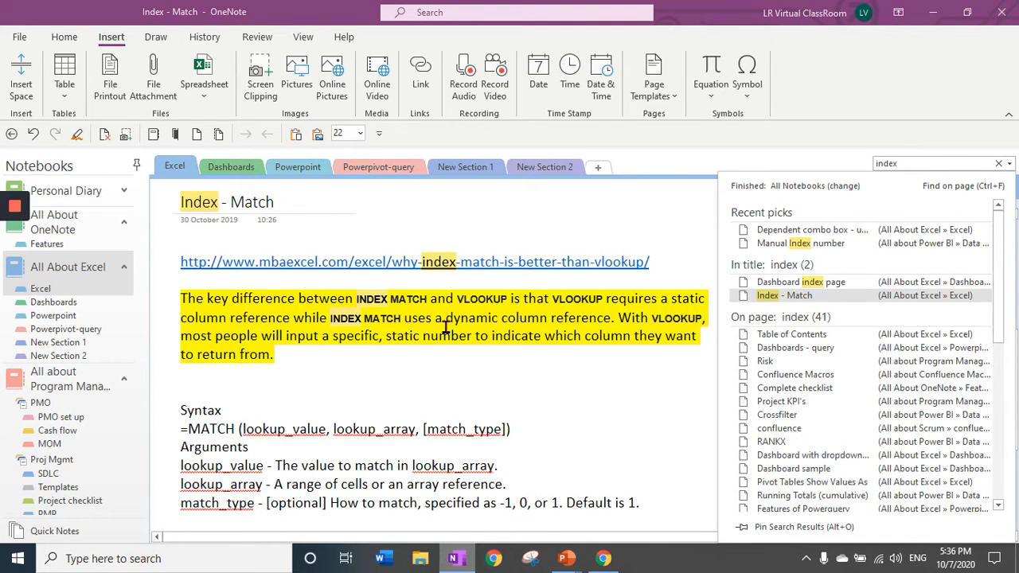
- Narrow the "index" search to This Notebook and then to This Section
click(778, 194)
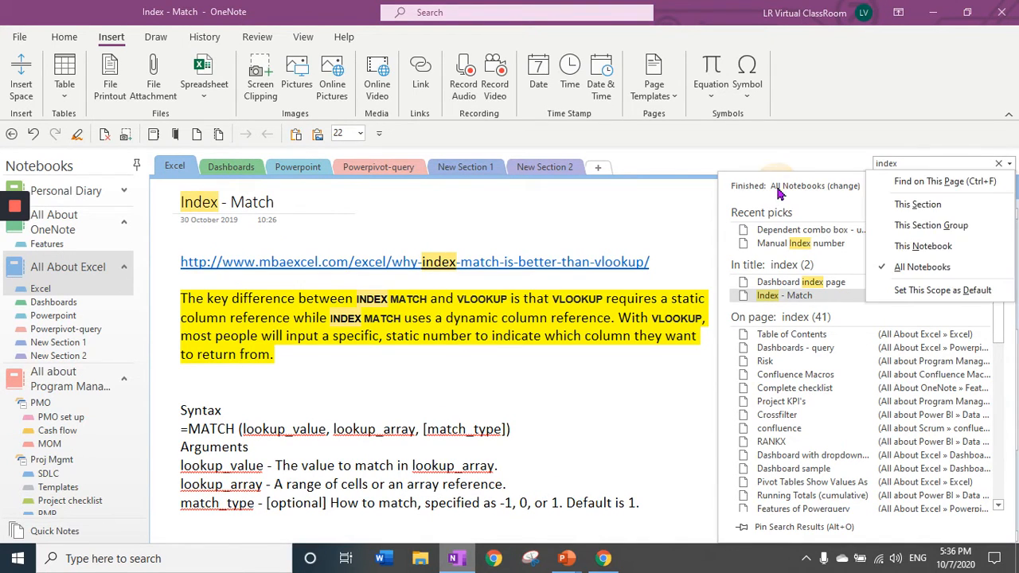
click(917, 247)
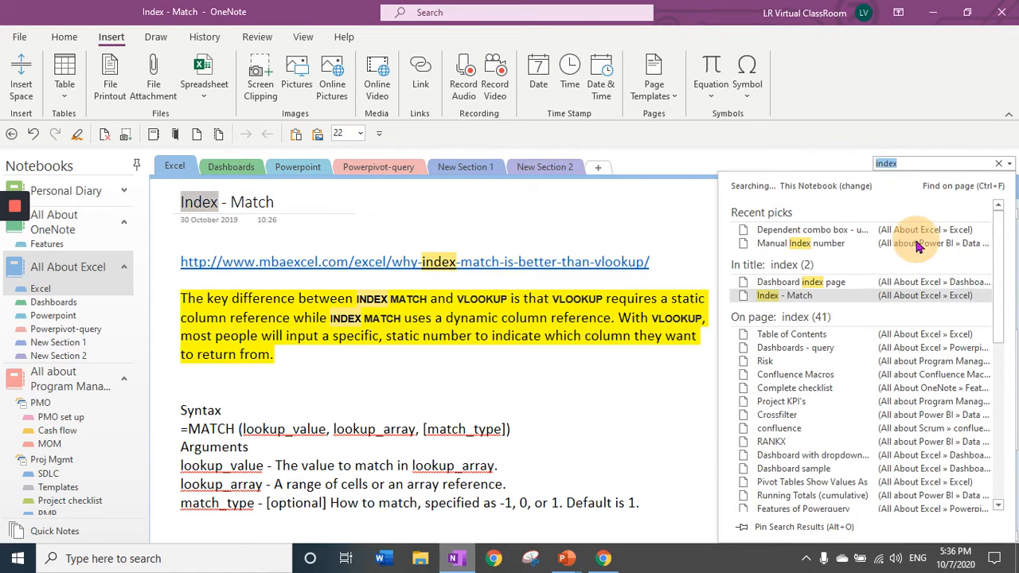
click(790, 186)
click(878, 201)
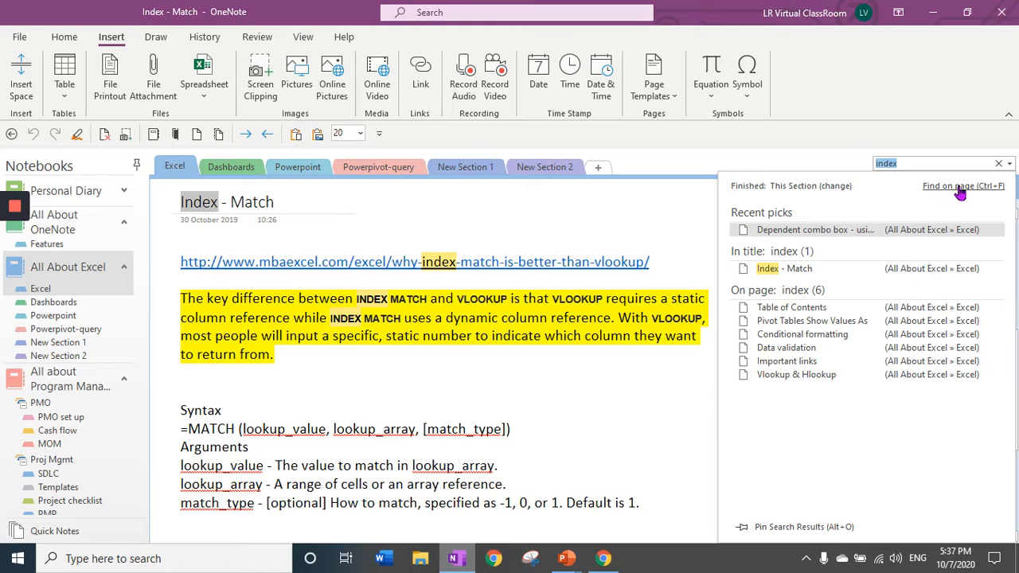
- Find the "index" matches on the Index - Match page, look through them, and clear the search
click(961, 187)
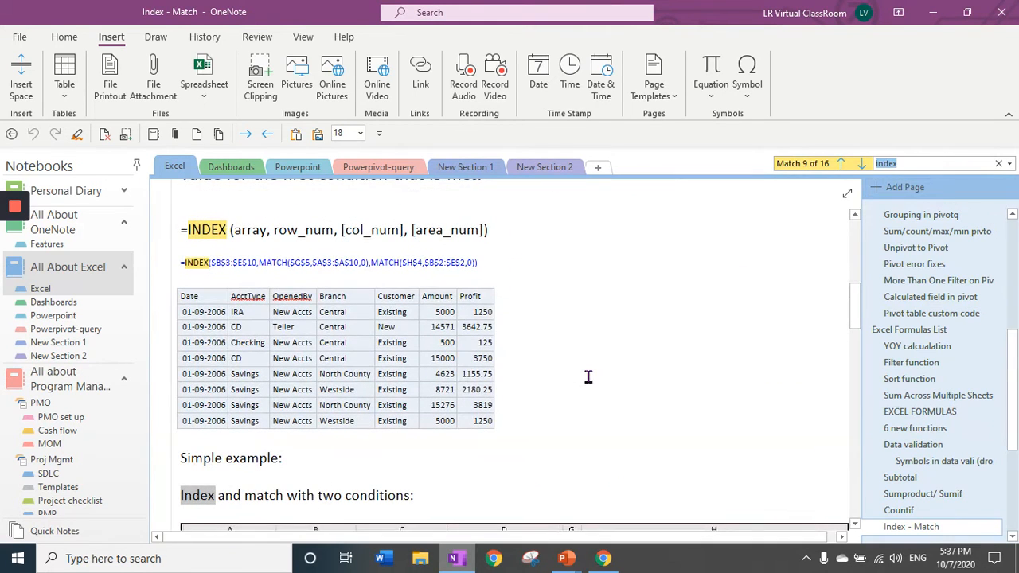
scroll(588, 375, up, 4)
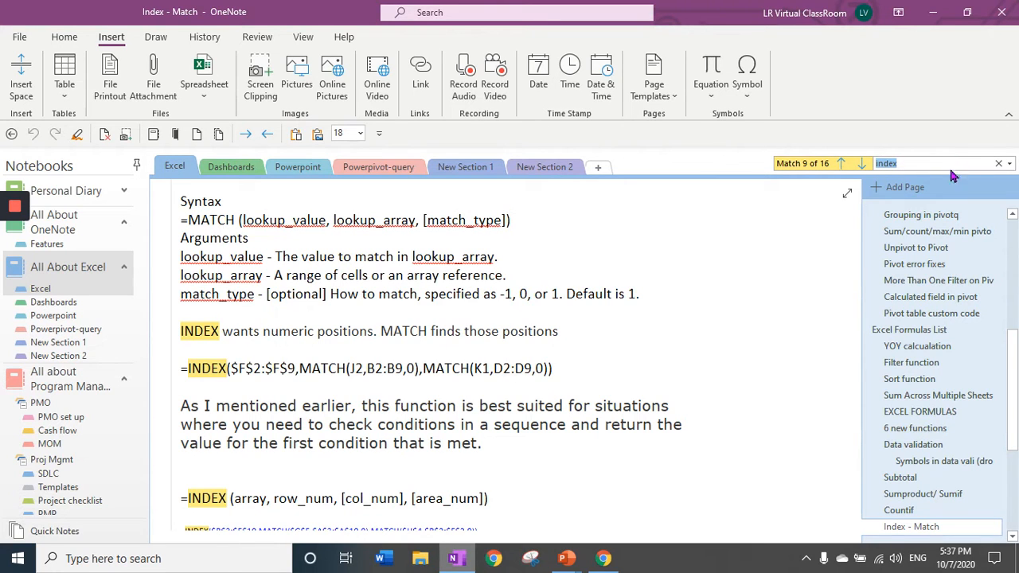
click(999, 163)
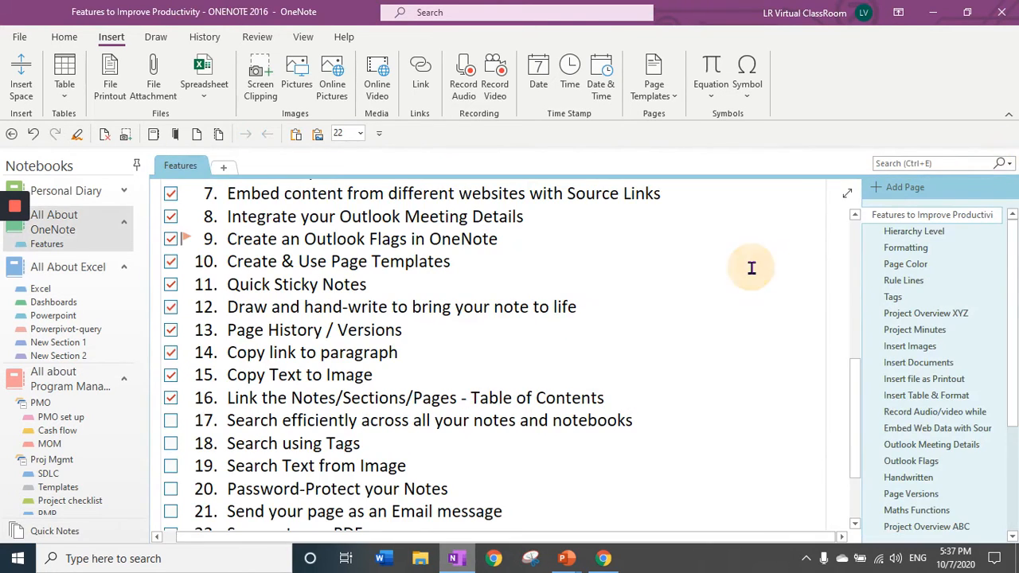
- Reopen the notebook search on the feature list page, keep its scope at All Notebooks, and start a find within the page
key(ctrl+e)
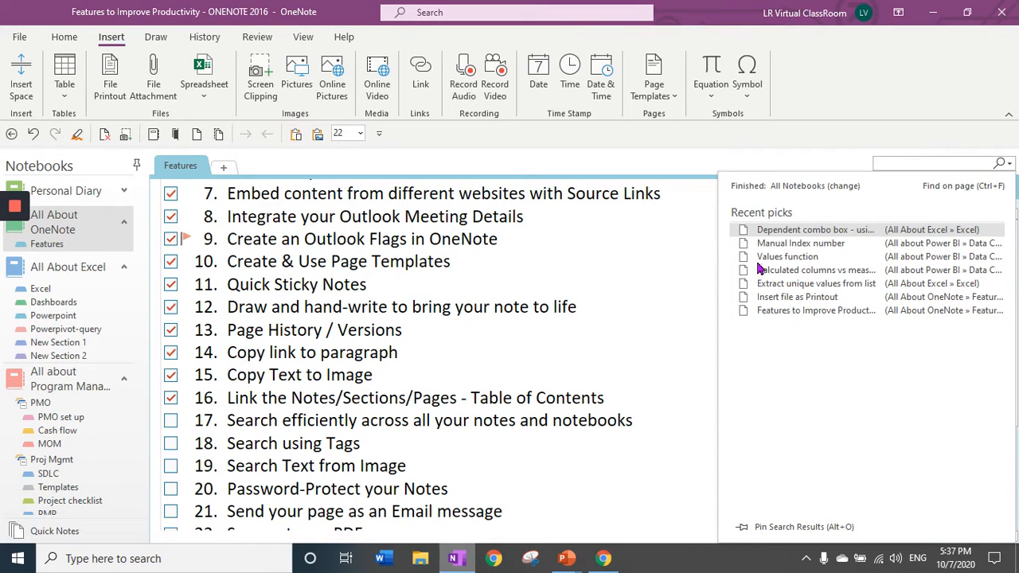
click(794, 189)
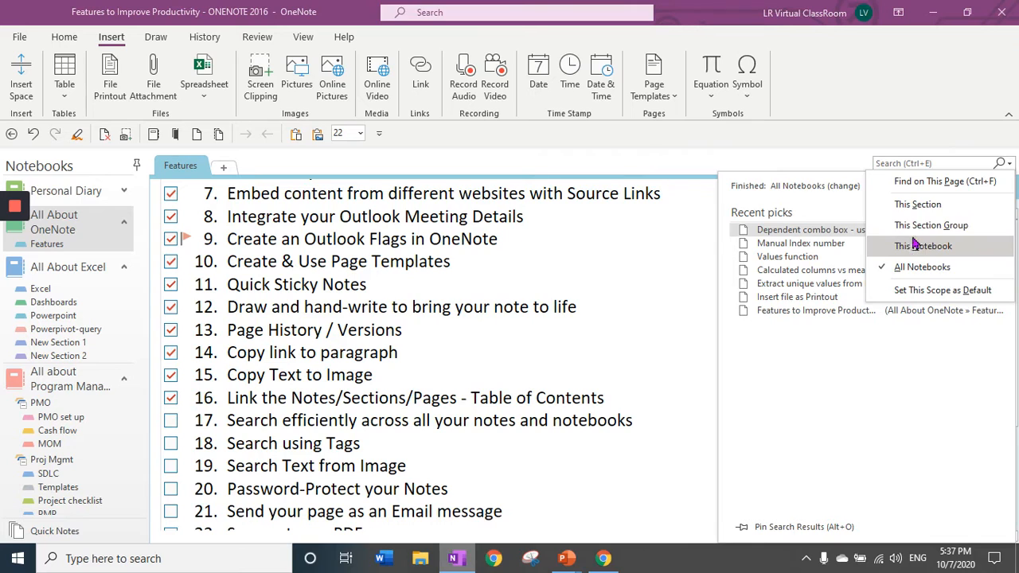
click(915, 265)
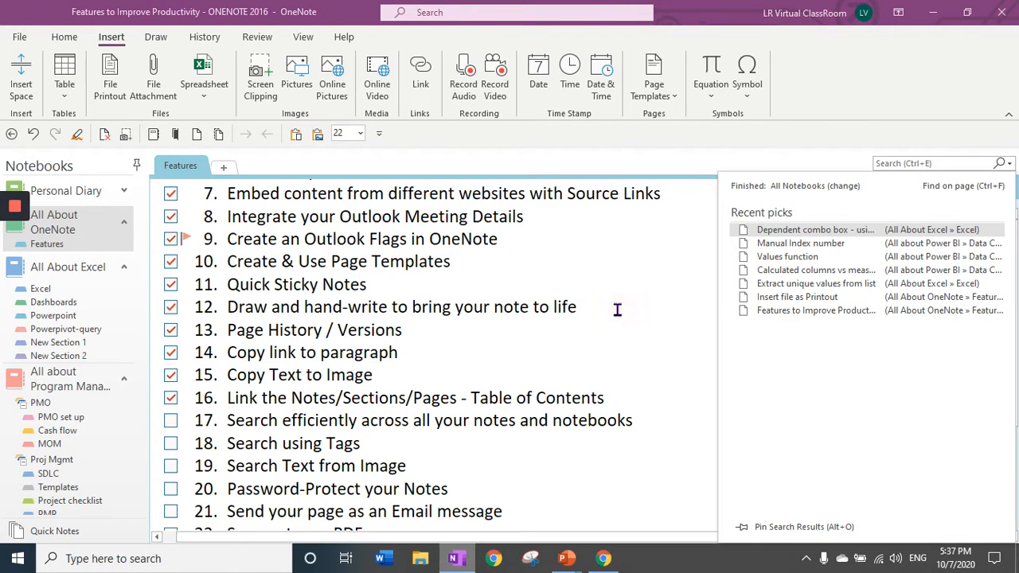
click(596, 303)
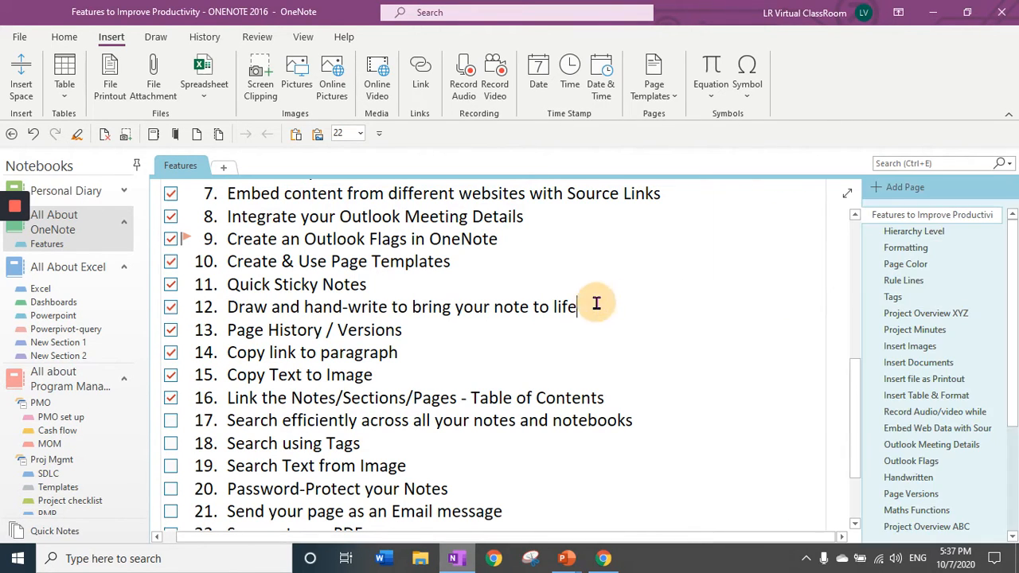
key(ctrl+f)
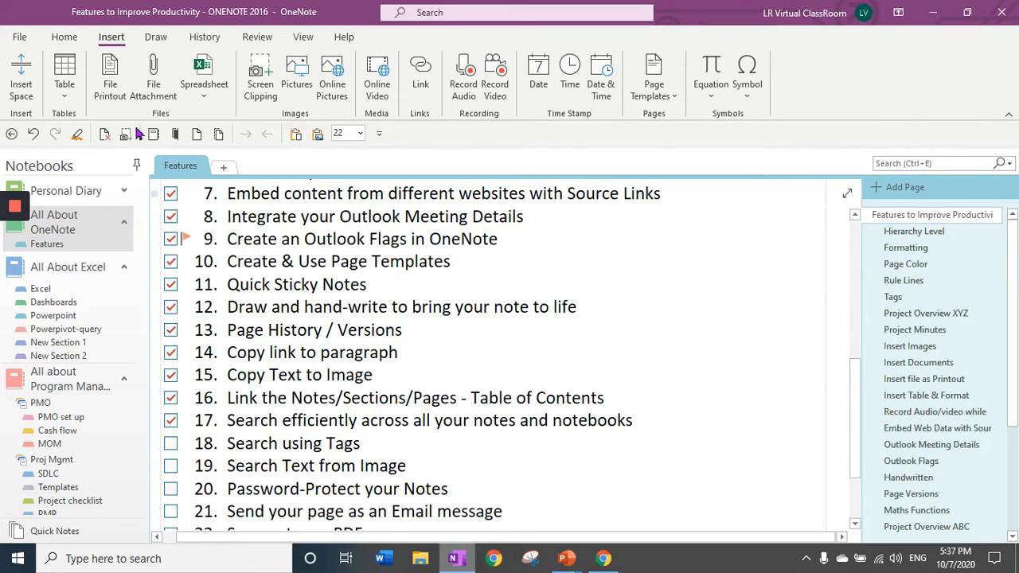
click(63, 37)
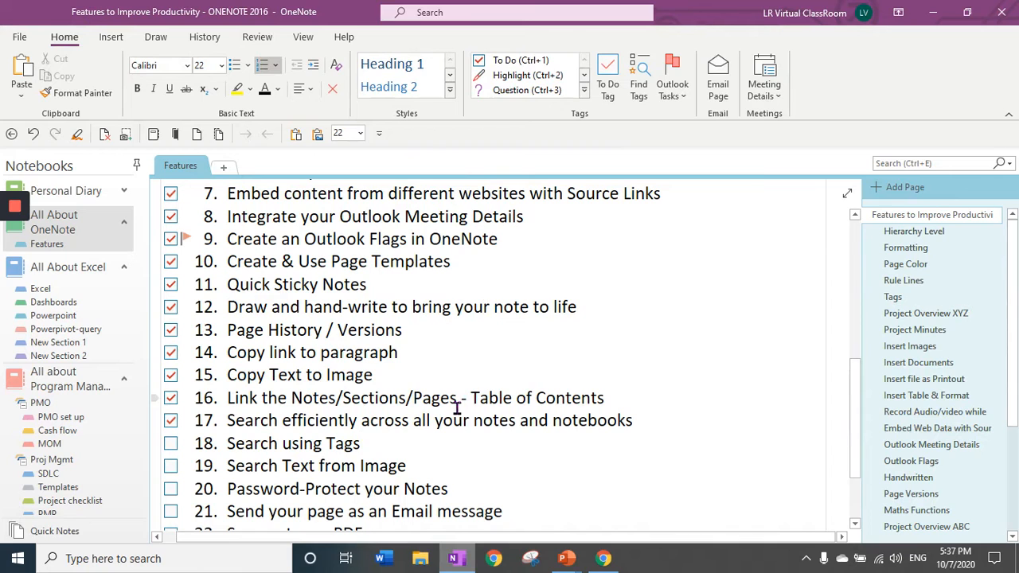
click(641, 89)
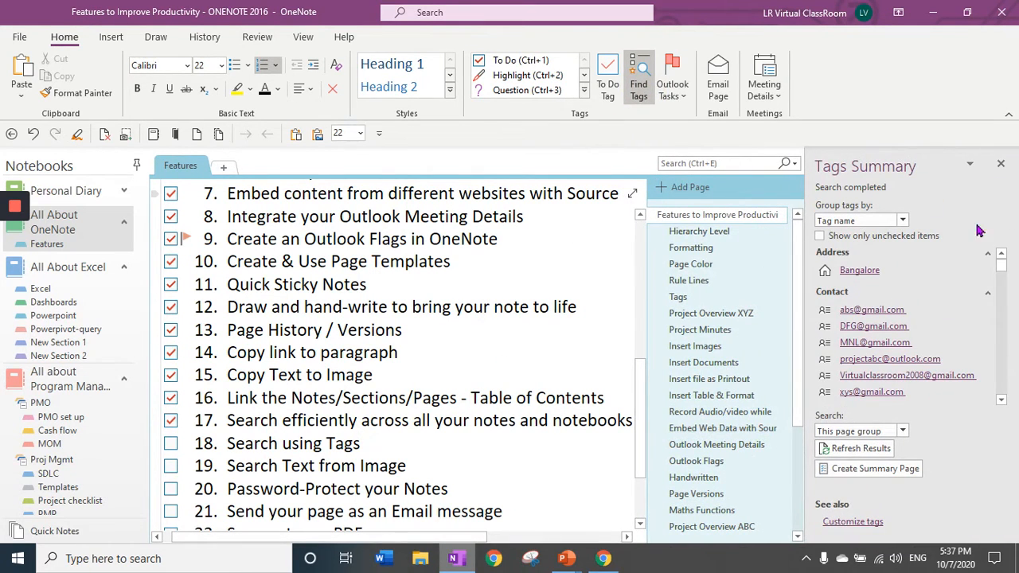
click(1002, 275)
drag(1002, 274, 994, 334)
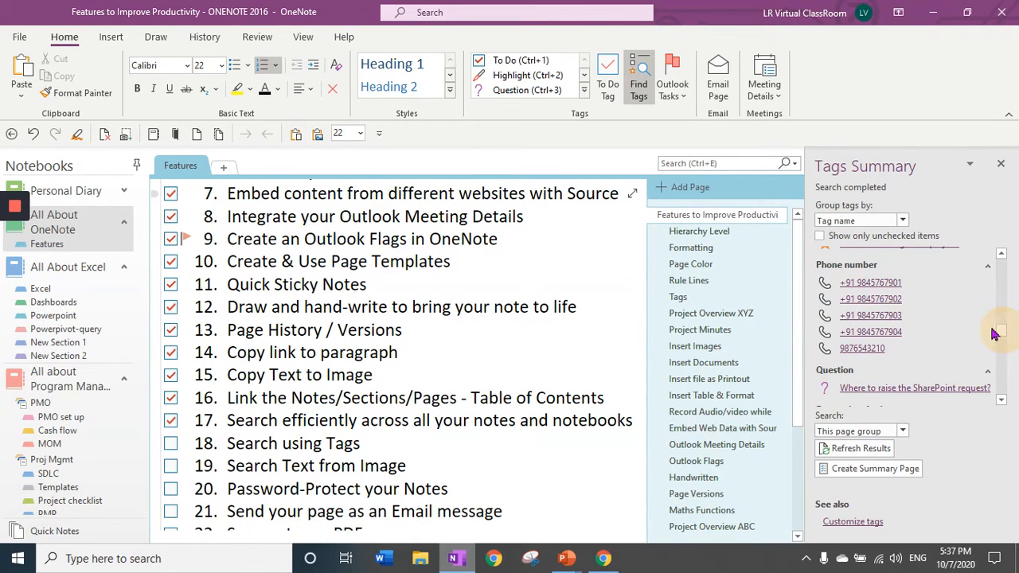
click(871, 299)
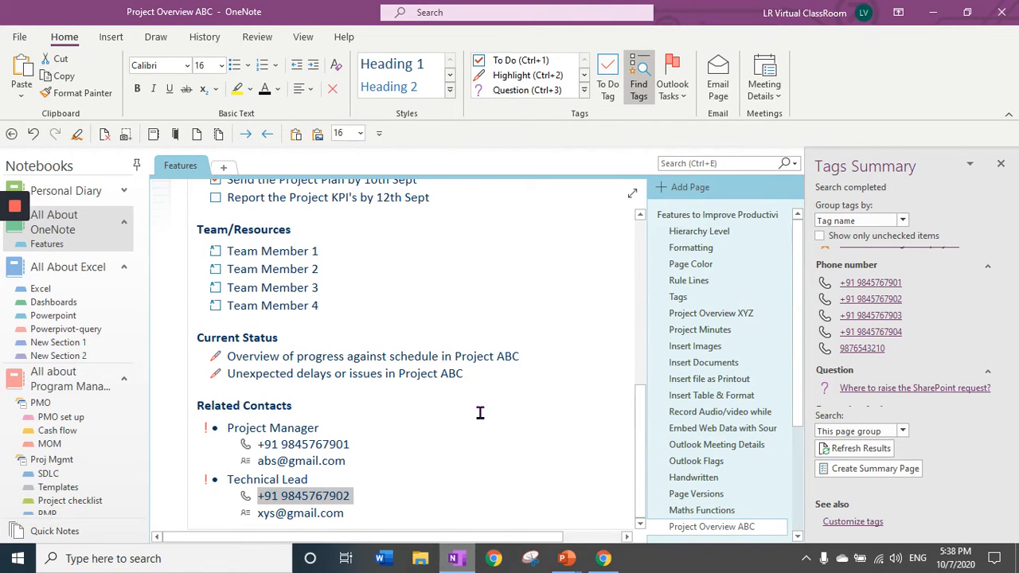
- Look through the available tags and the search scope options of the tags summary, keeping its scope at This page group
click(584, 90)
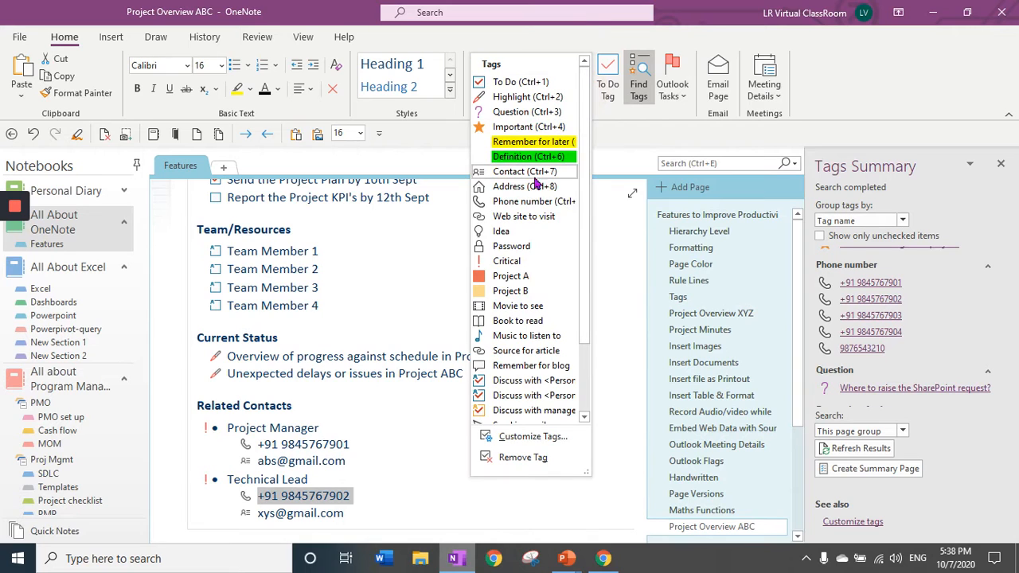
click(421, 355)
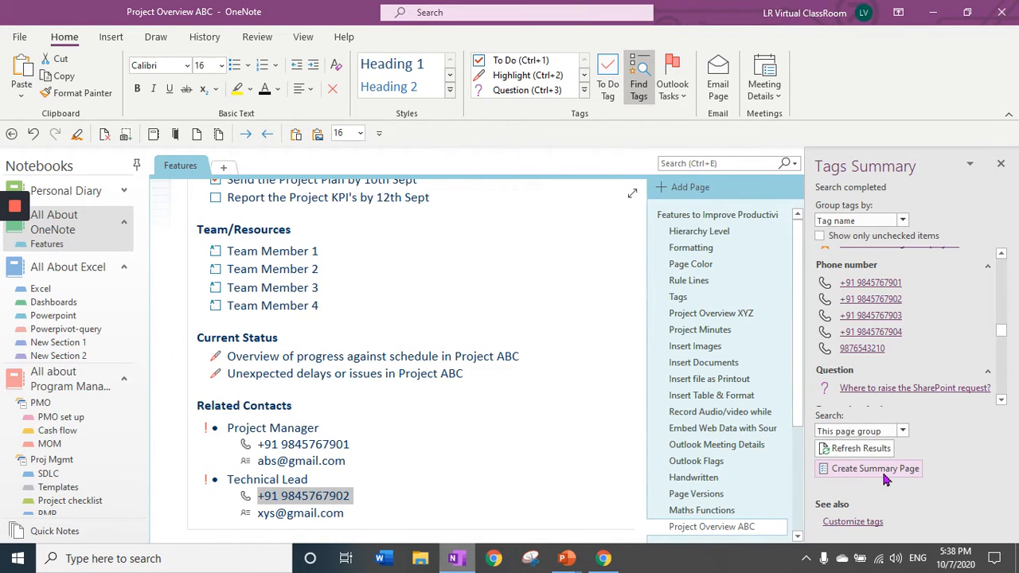
click(902, 430)
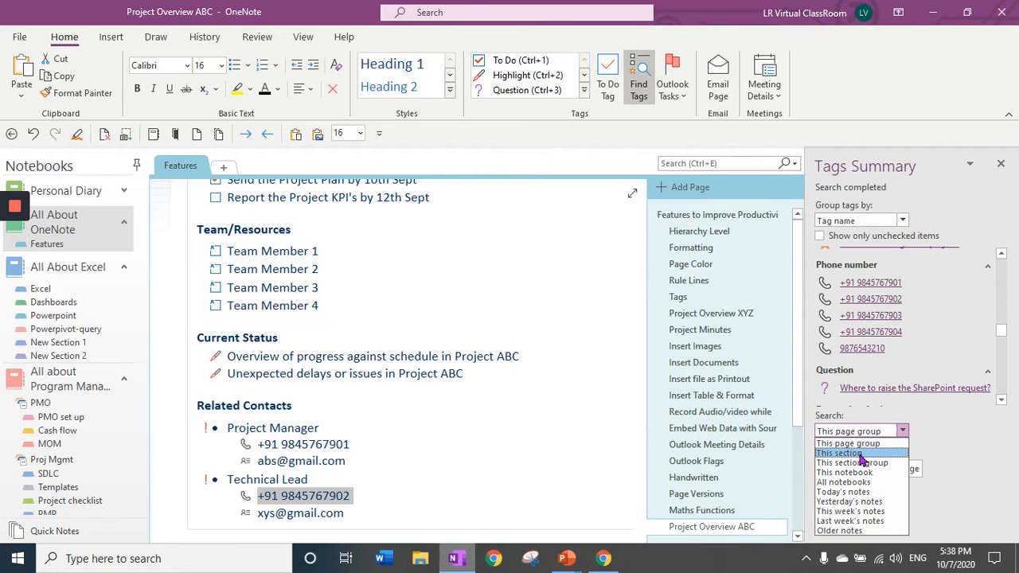
click(981, 442)
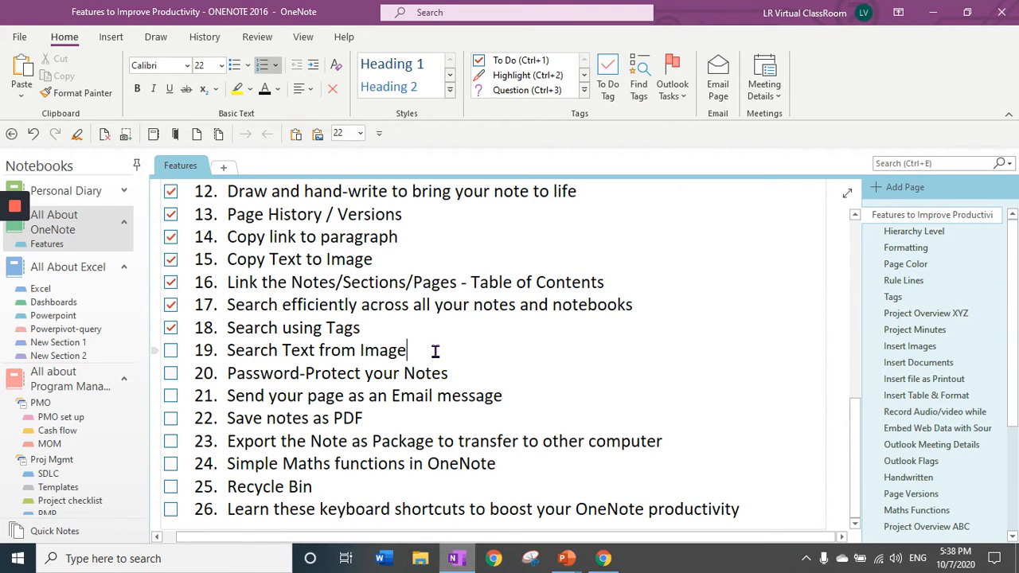
- Examine the Project Minutes printout on the Insert file as Printout page and search the notes for its text "weekly"
click(950, 377)
scroll(421, 374, up, 3)
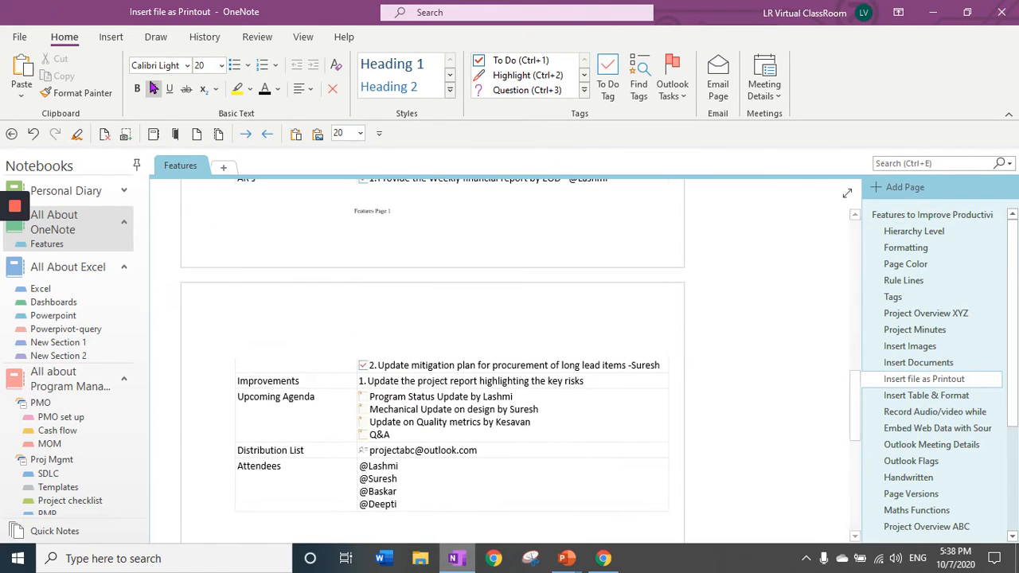
click(110, 38)
scroll(314, 292, up, 10)
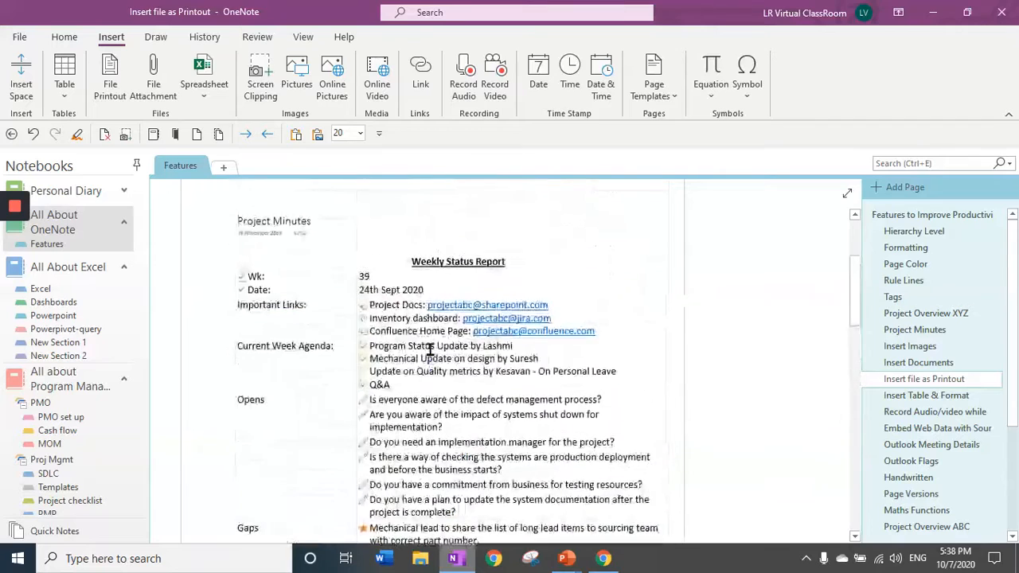
scroll(468, 391, down, 2)
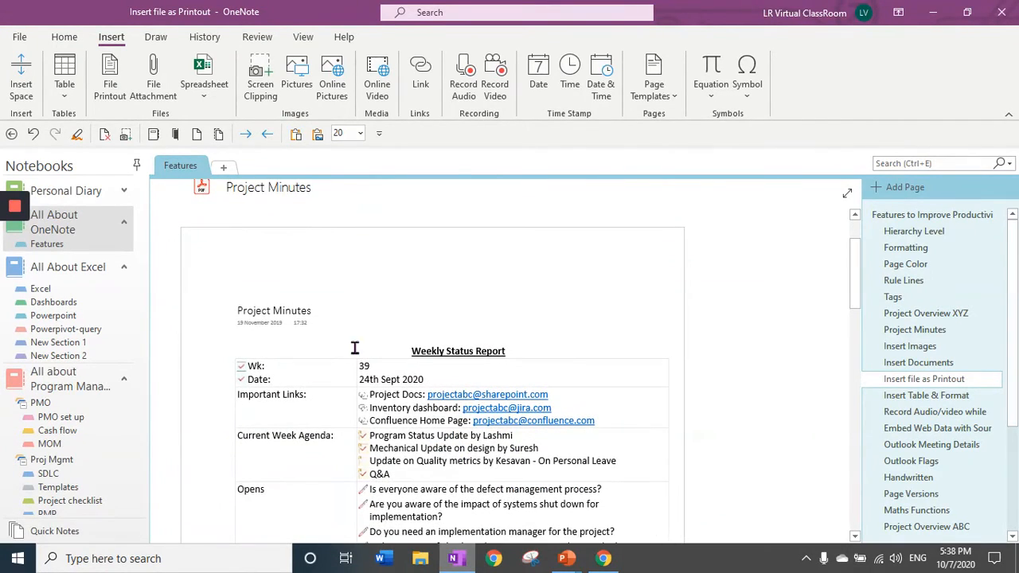
click(376, 310)
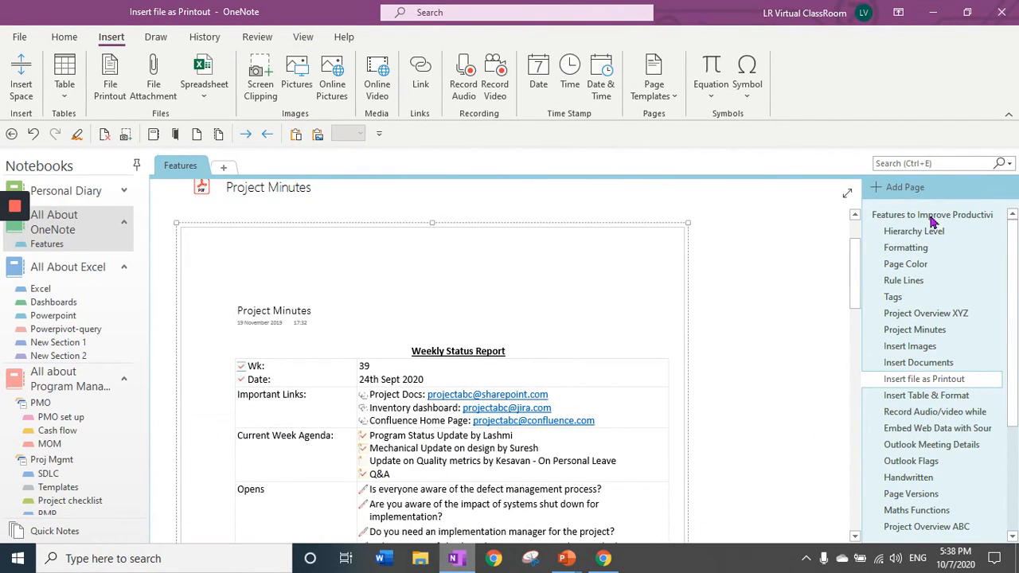
click(937, 163)
text(weekly)
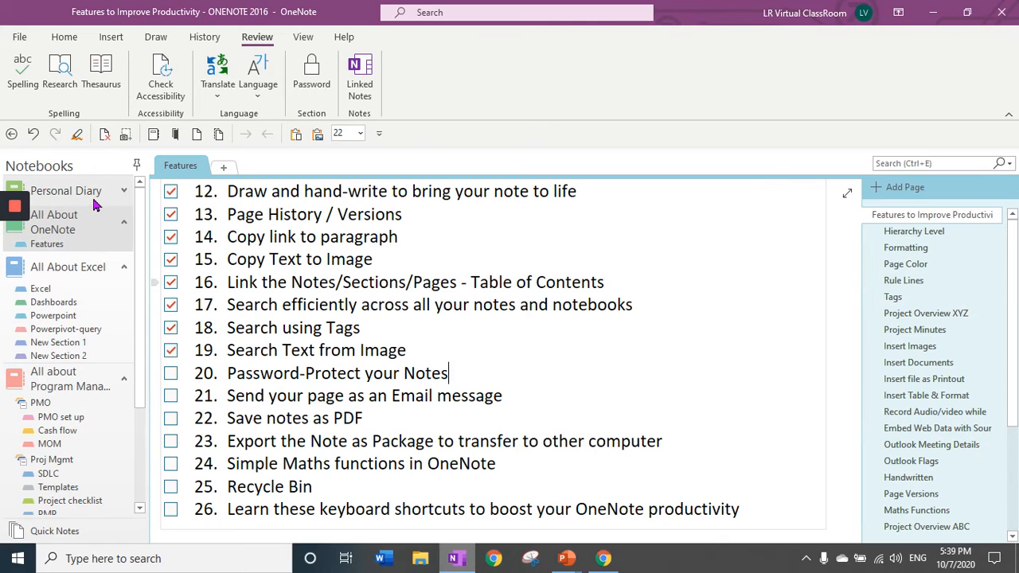
- Look at the password protection options for the Features section, close them, and start emailing the feature list page
click(317, 82)
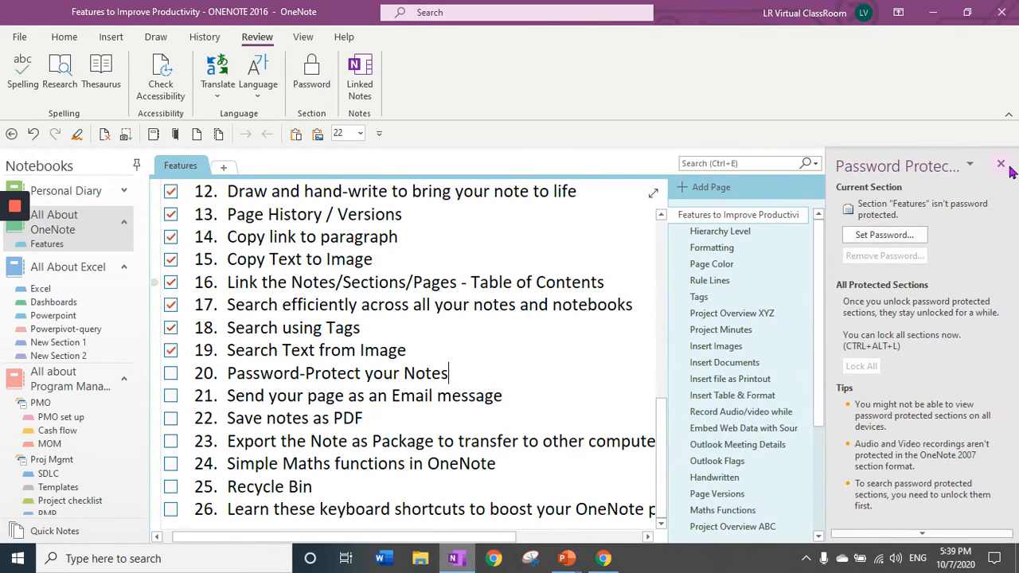
click(1001, 165)
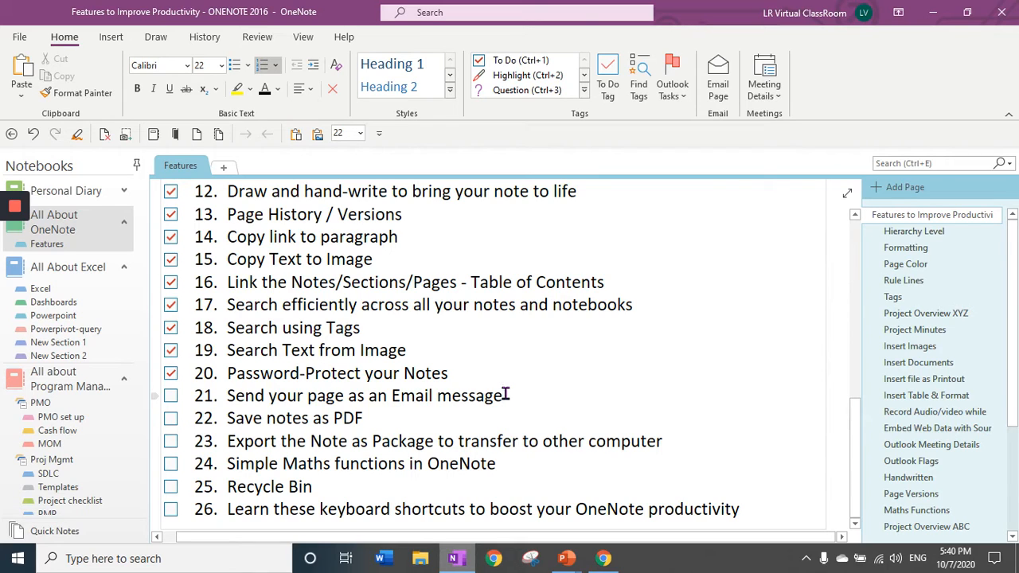
click(726, 88)
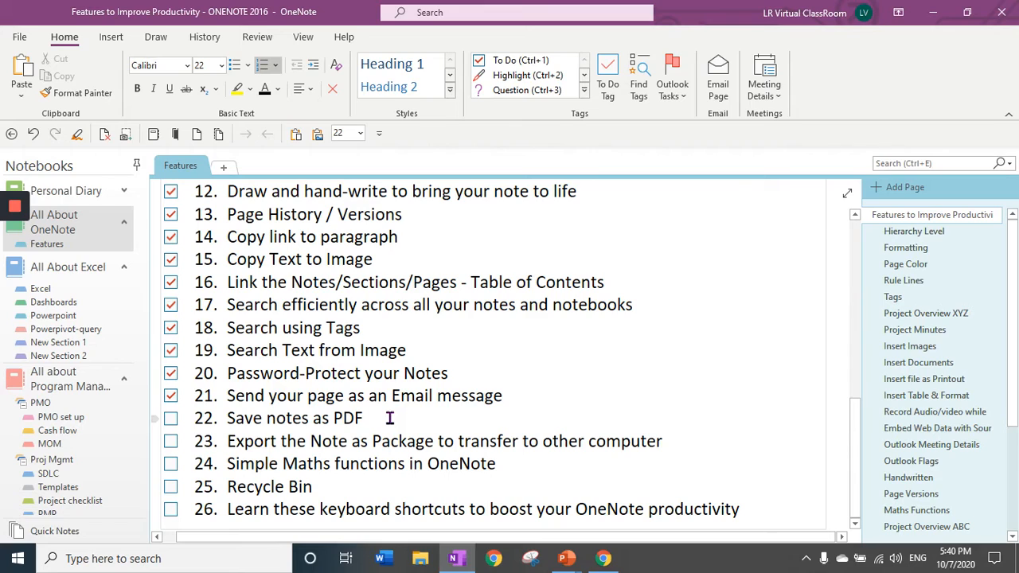
- Export the feature list page as a PDF named Features to Improve Productivity - ONENOTE 2016 on the Desktop and open the exported file
click(389, 418)
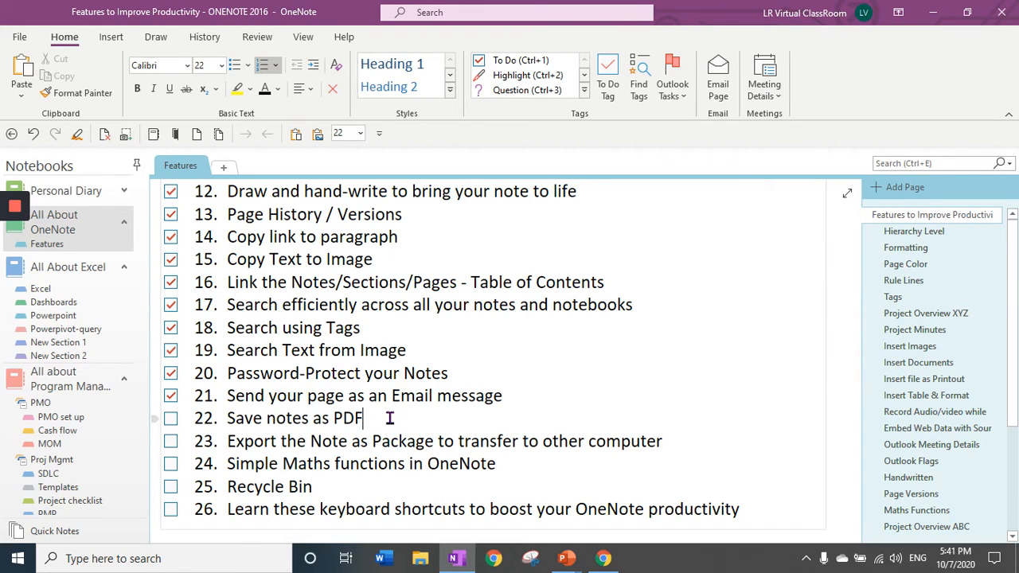
click(19, 37)
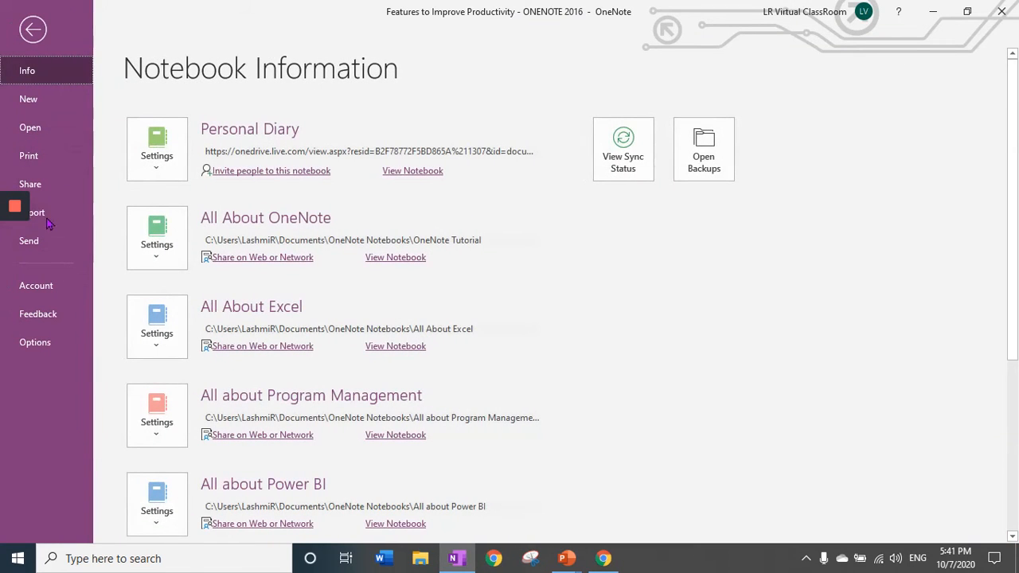
click(44, 221)
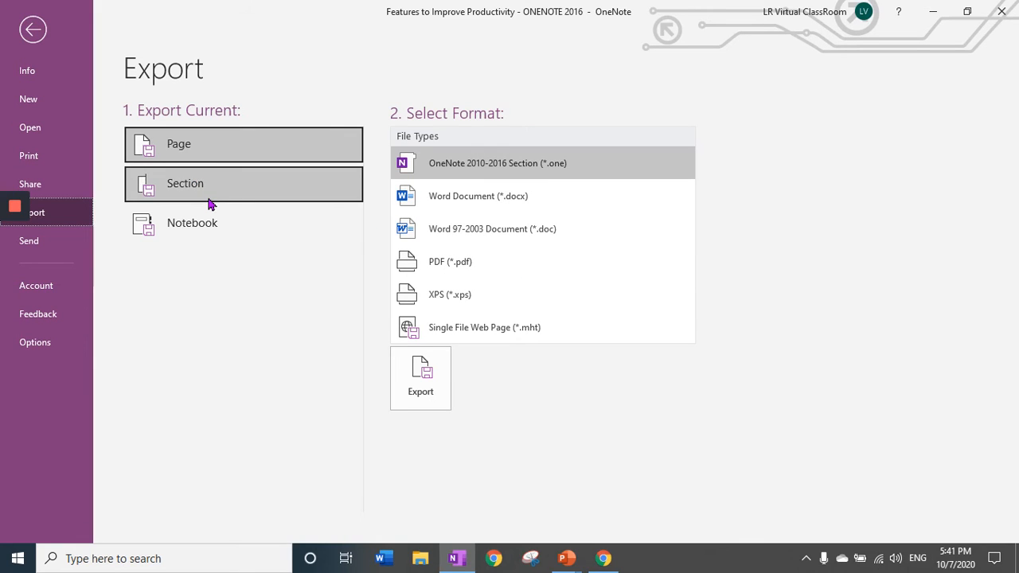
click(459, 267)
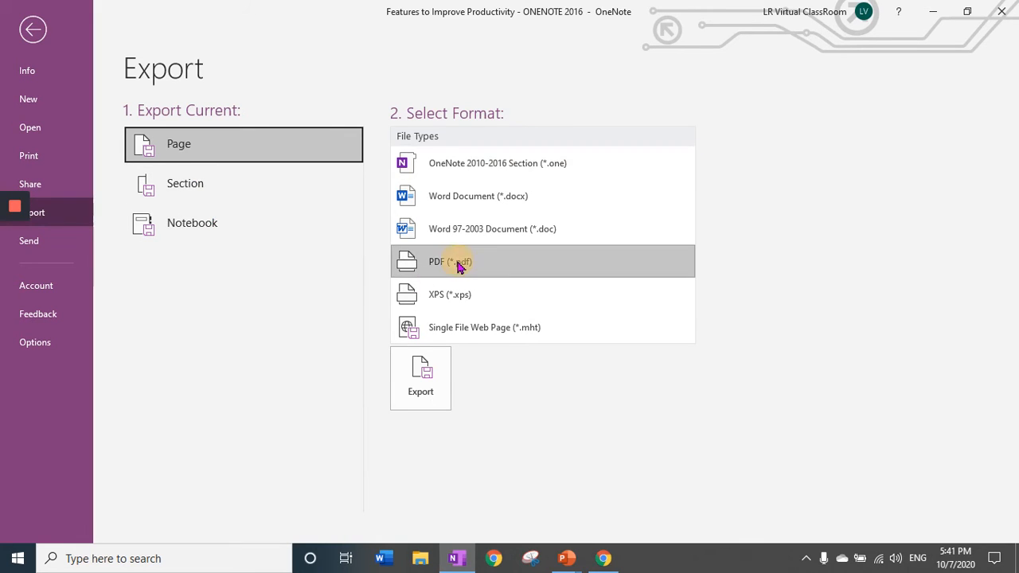
click(420, 376)
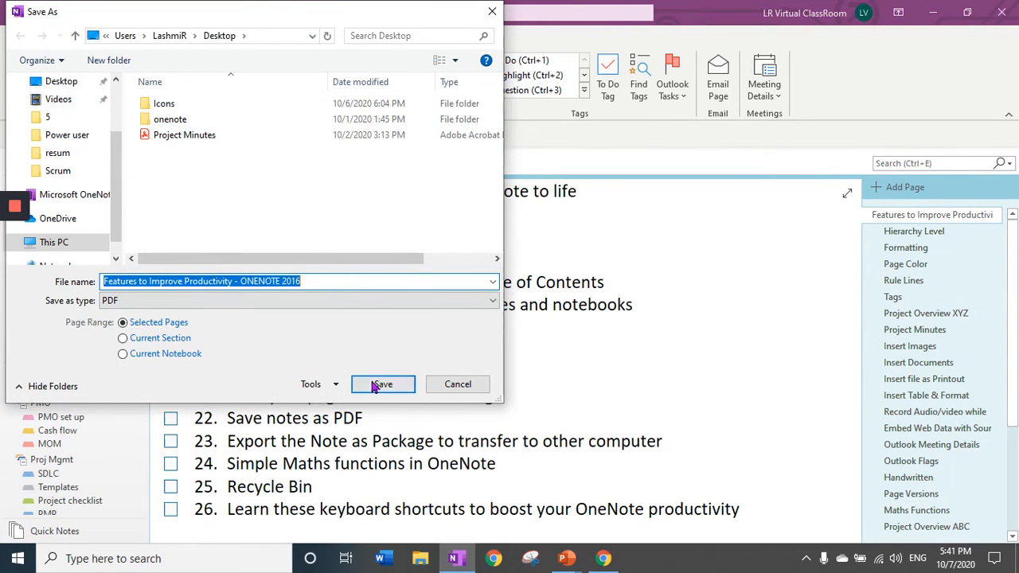
click(380, 385)
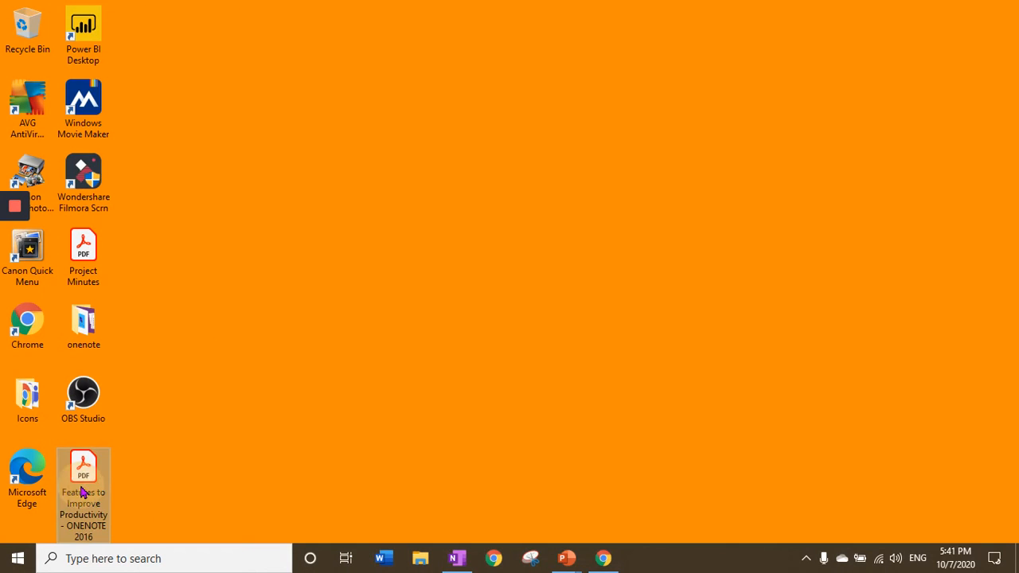
double_click(83, 492)
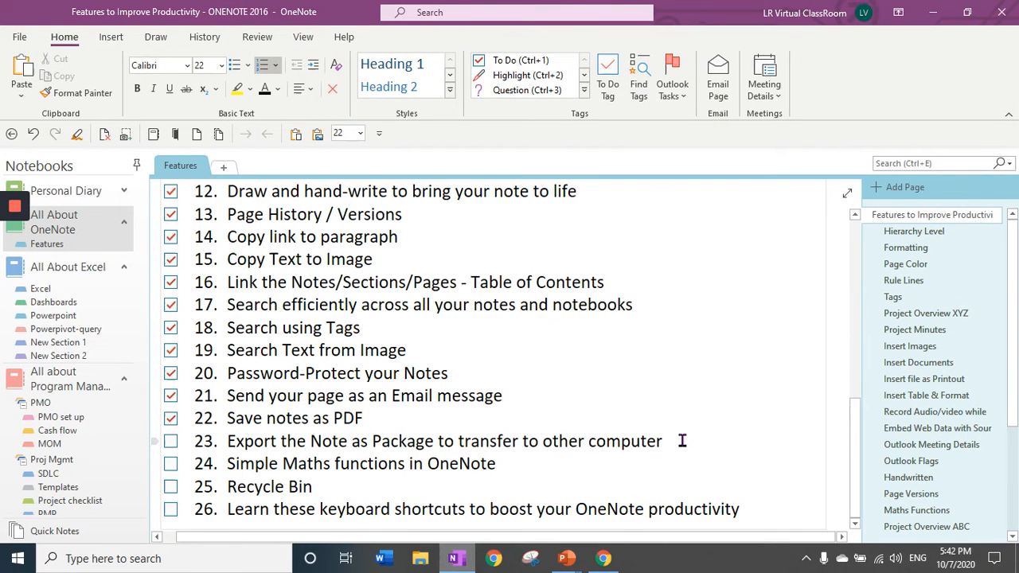
- Collapse the All about Program Management notebook, open it, and set up an export of the whole notebook as a package
click(125, 382)
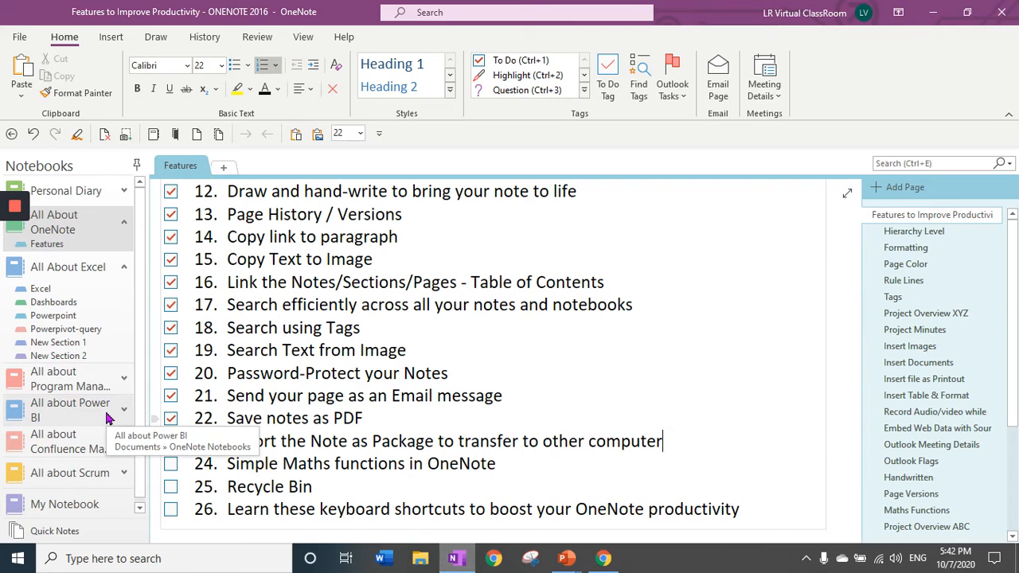
click(72, 383)
click(20, 37)
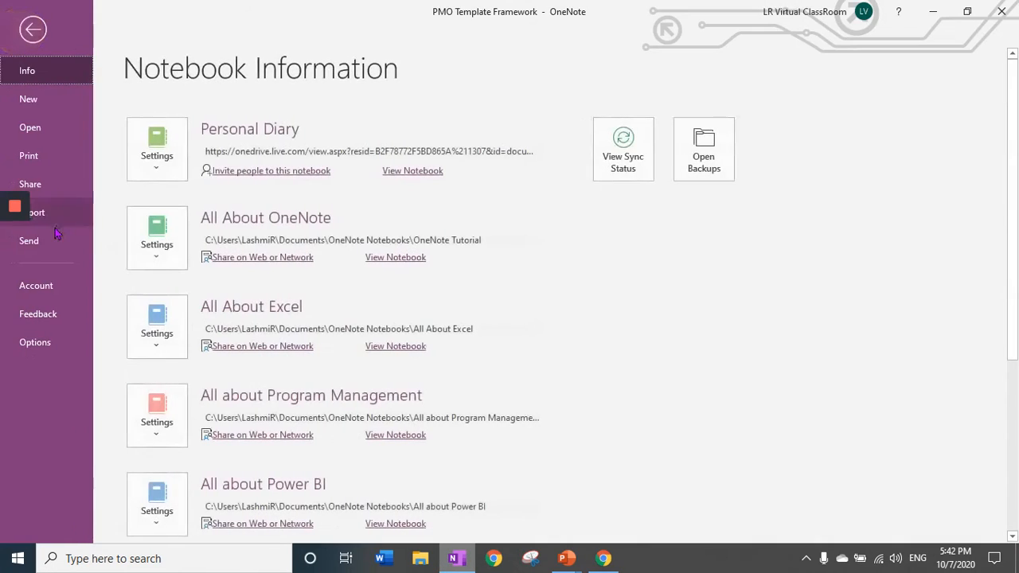
click(36, 212)
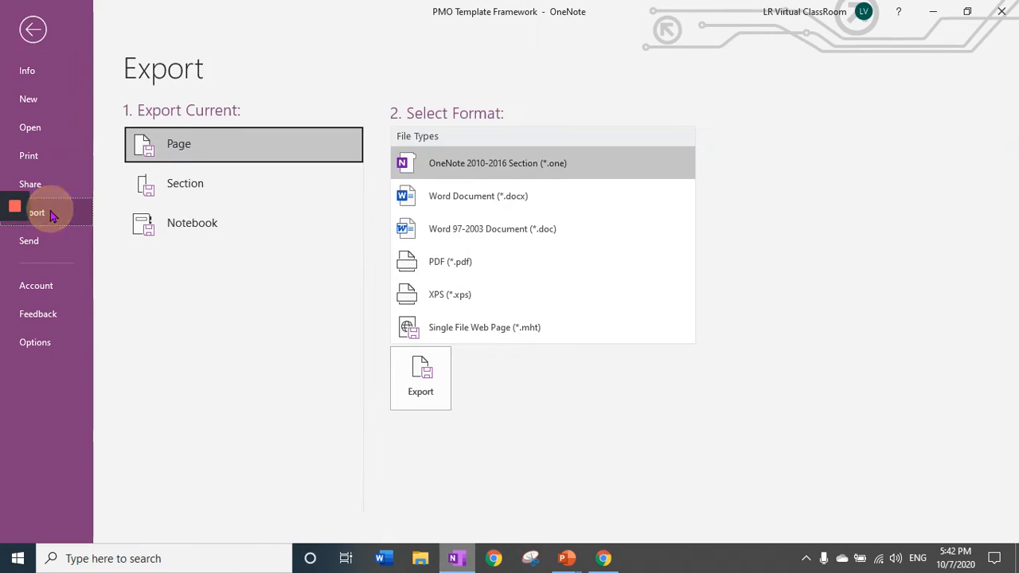
click(210, 223)
click(486, 164)
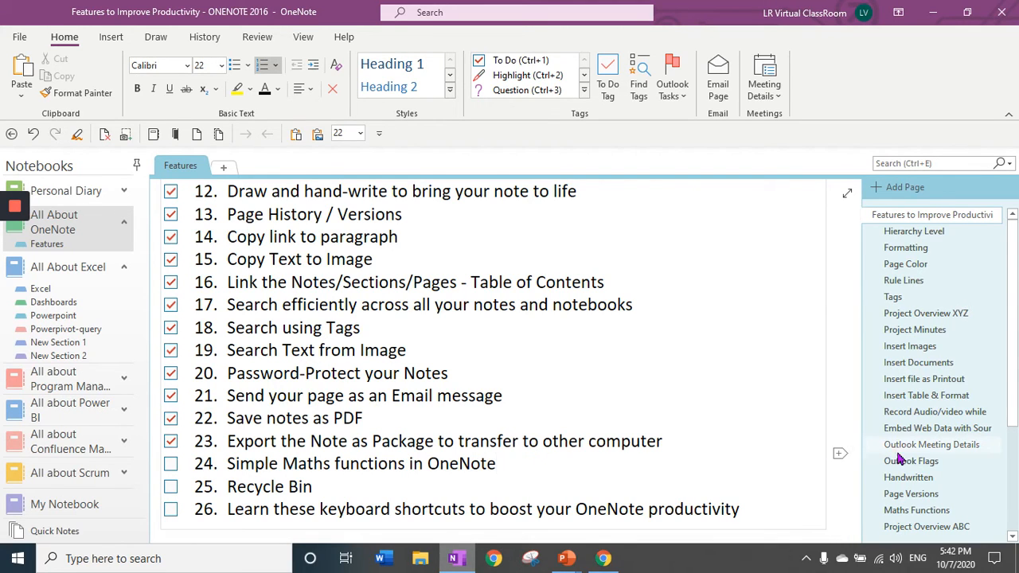
- Calculate 678907+90876 inline below the existing calculations on the Maths Functions page
click(945, 510)
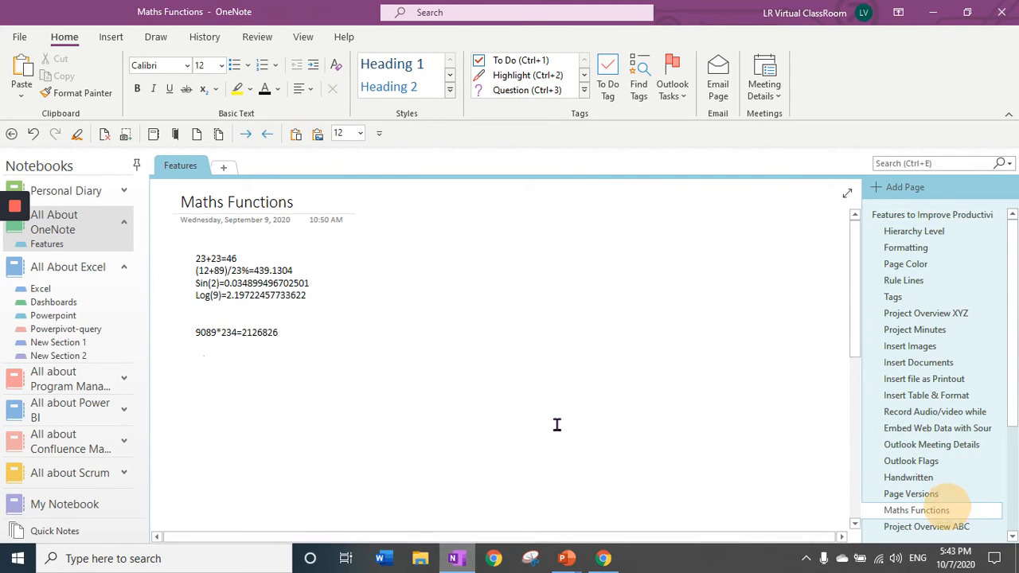
click(294, 369)
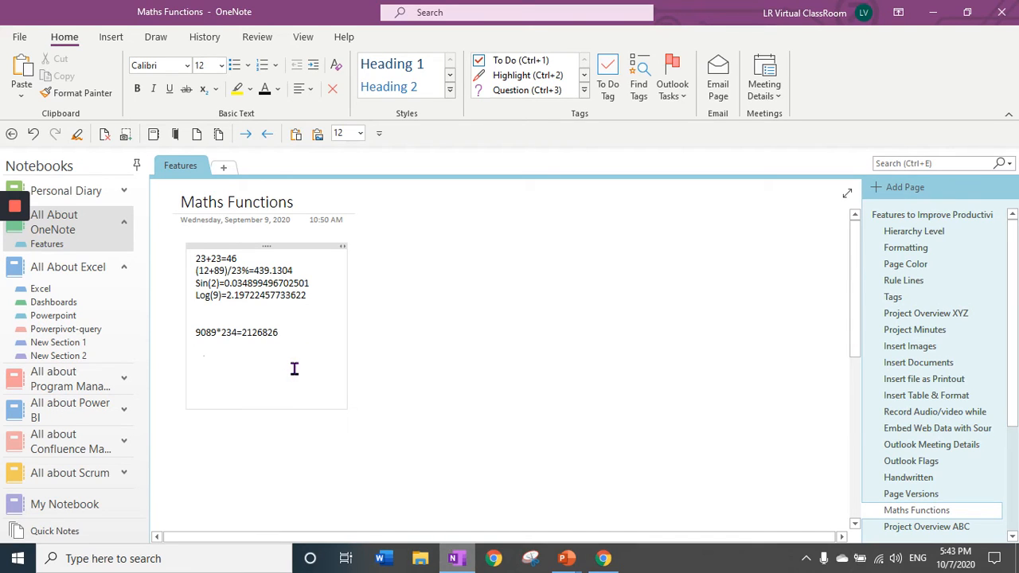
text(678907+90876)
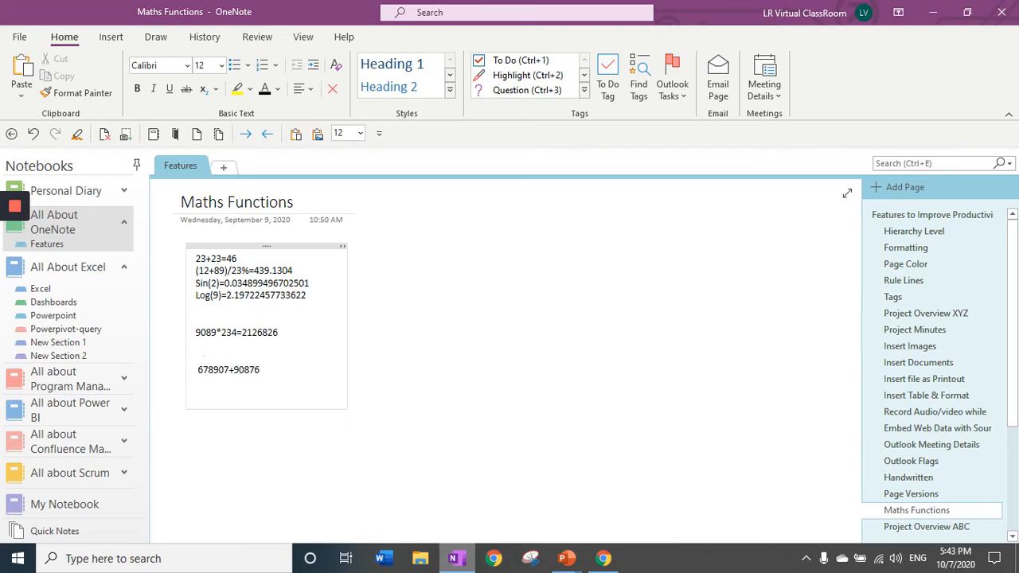
text(=769783)
key(Return)
- Calculate (89*25%)-(678-890) inline on the line below the 678907+90876 sum
text((89)
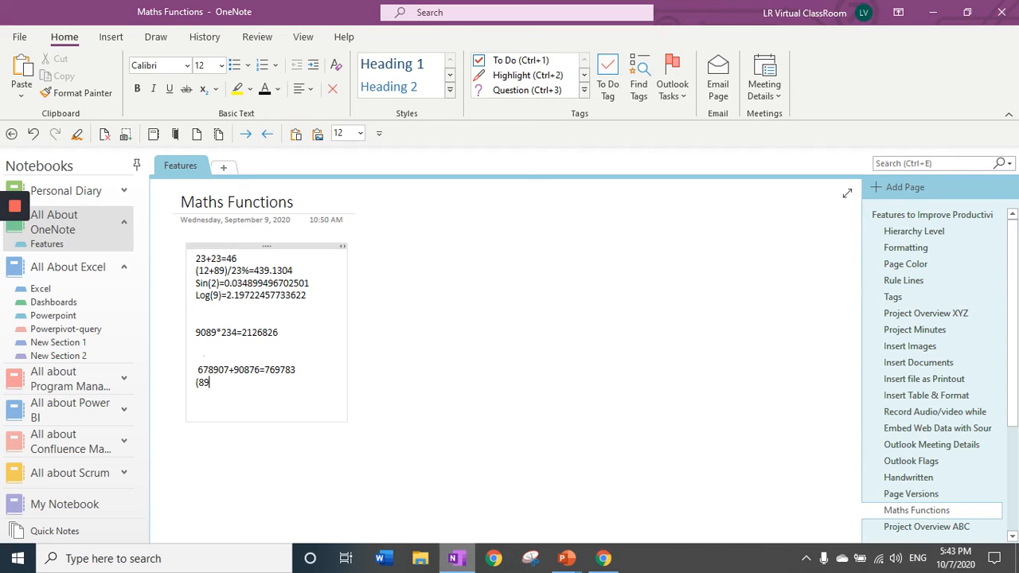
text(*25%)-(678-890)=234.25)
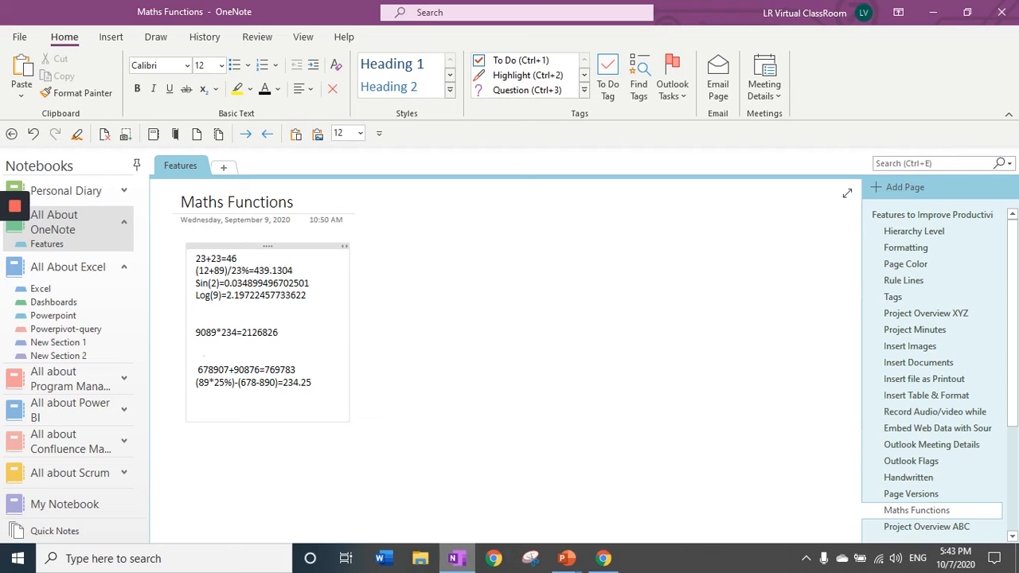
key(Return)
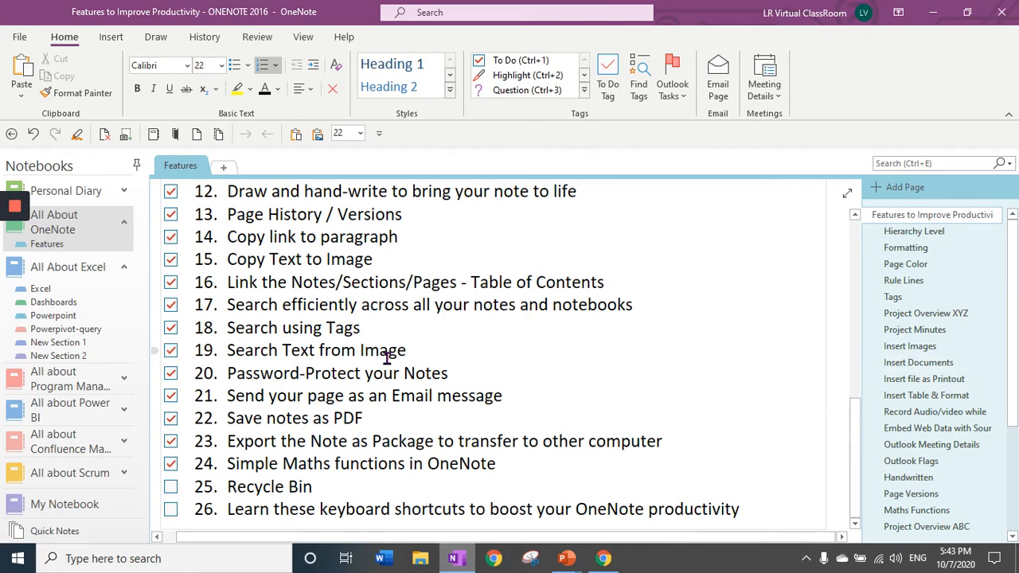
- Look through the deleted pages in the notebook recycle bin and leave it again
click(221, 42)
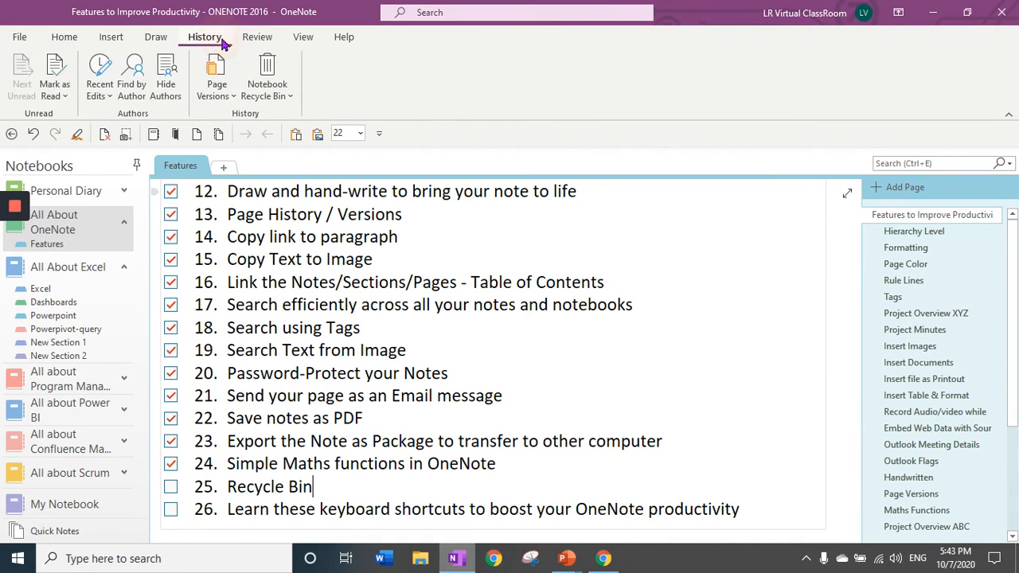
click(267, 71)
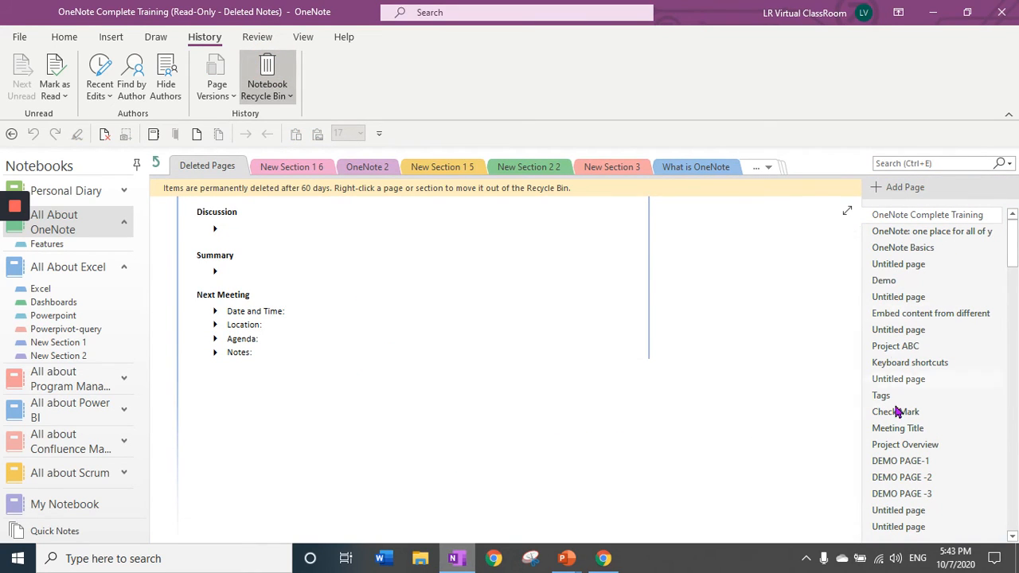
click(269, 77)
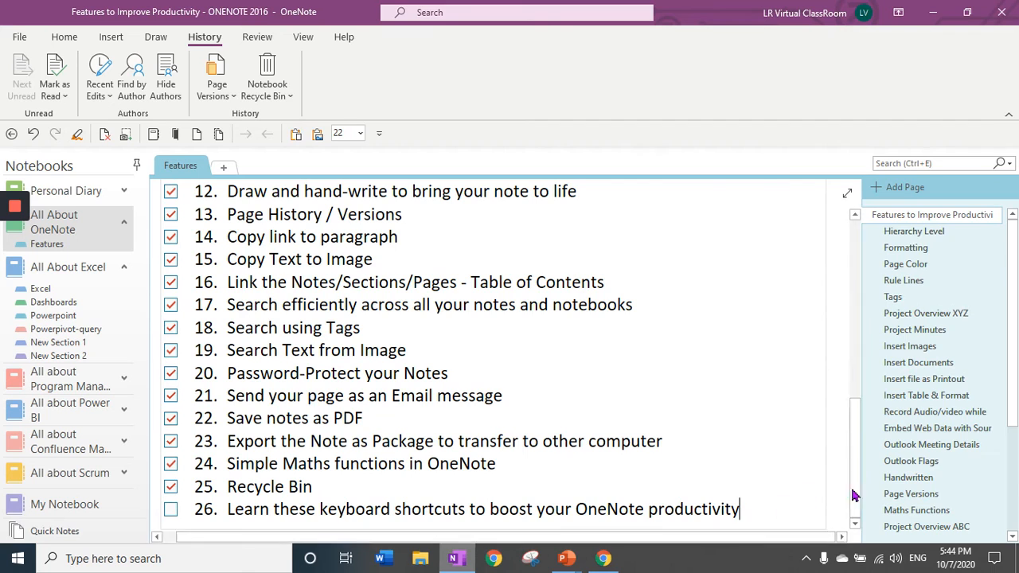
- Open the Shortcuts page and go through its notes on searching and embedding links, bringing up the insert commands
scroll(909, 478, down, 2)
click(909, 477)
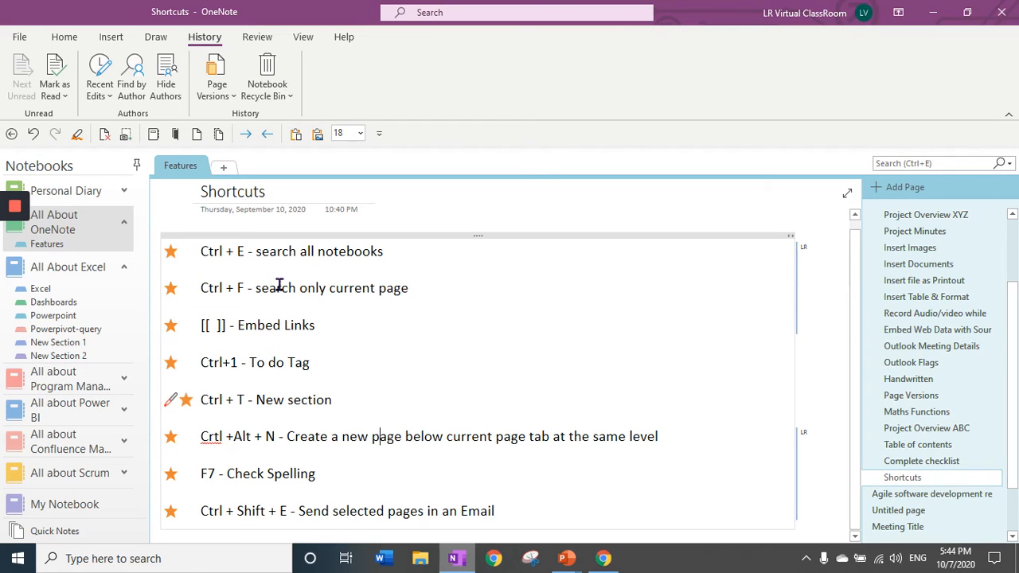
click(381, 289)
click(335, 326)
click(112, 38)
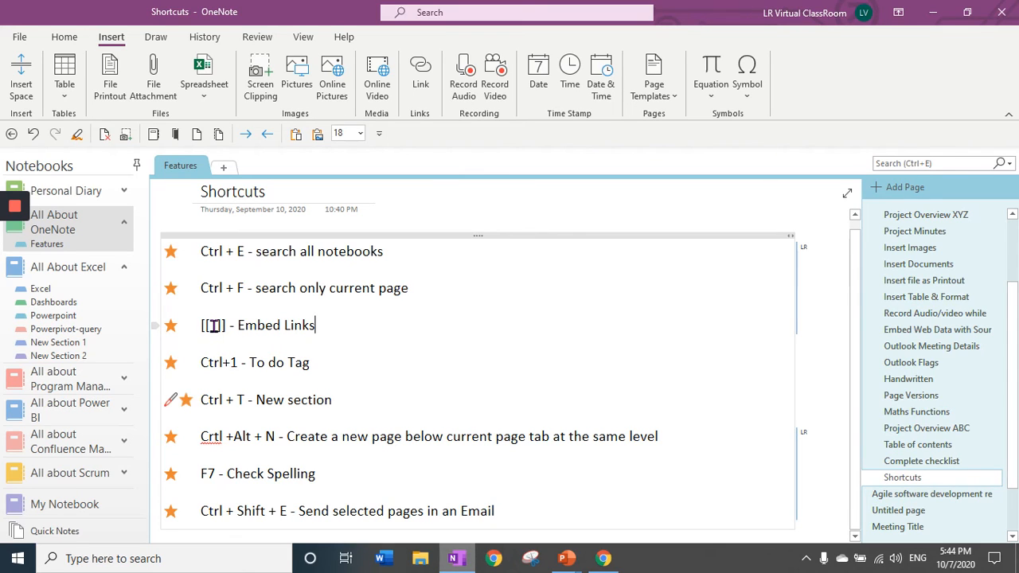
- Tag the "Ctrl+1 - To do Tag" line as To Do and clear that tag again
click(329, 364)
click(64, 37)
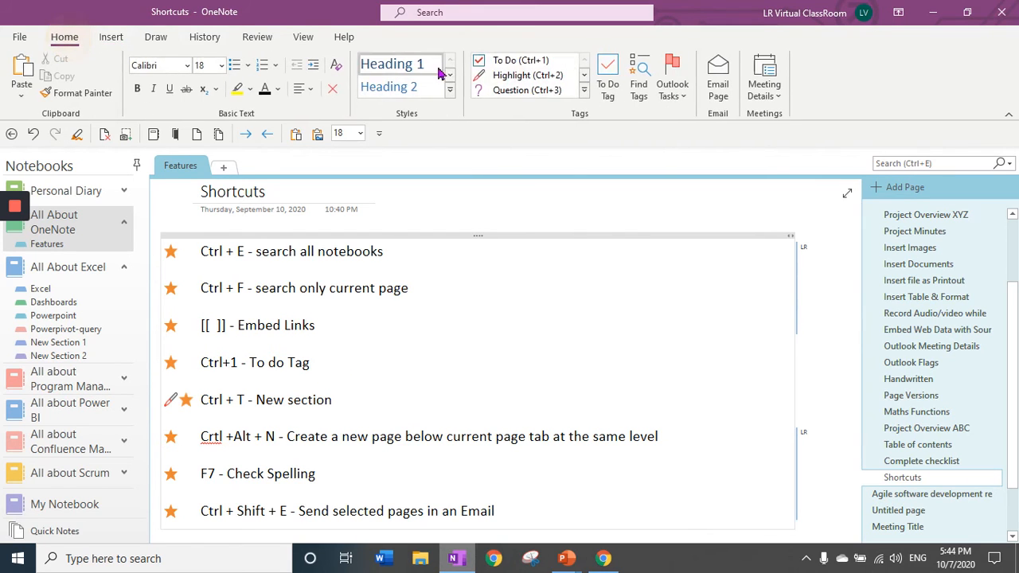
click(533, 63)
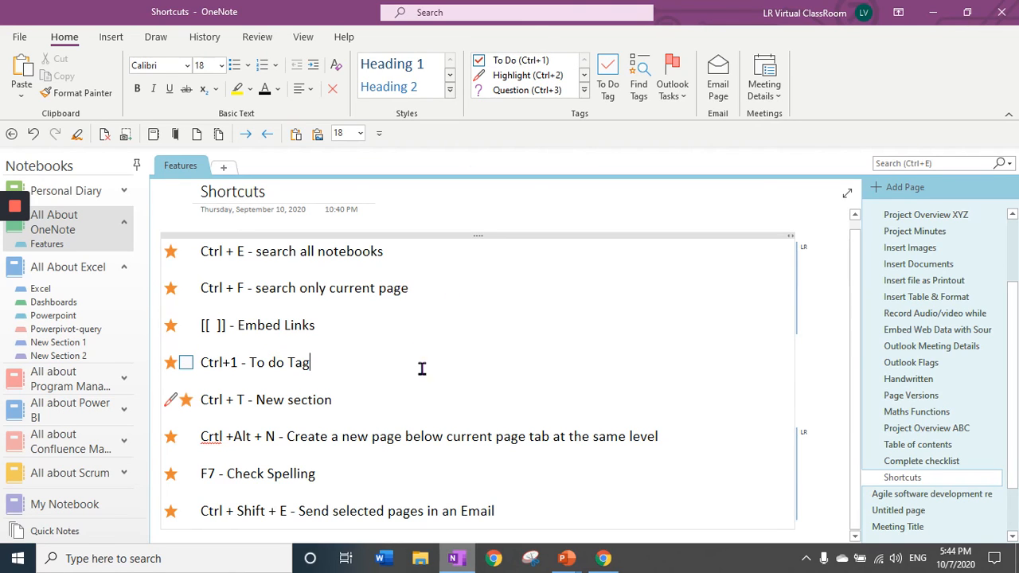
key(ctrl+1)
key(ctrl+1)
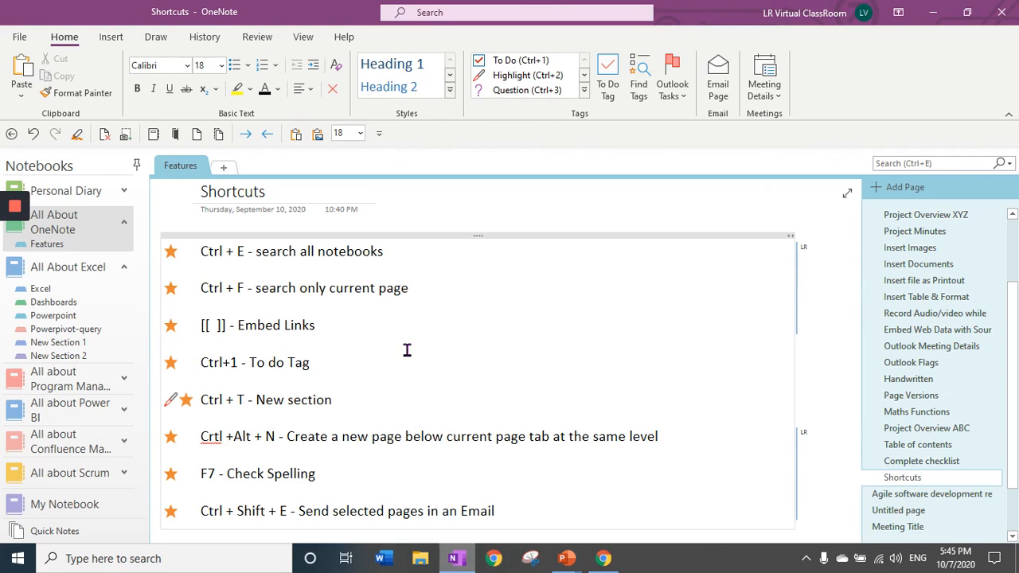
- Add two new sections to the All About OneNote notebook and return to the Features section
drag(333, 401, 183, 402)
click(328, 401)
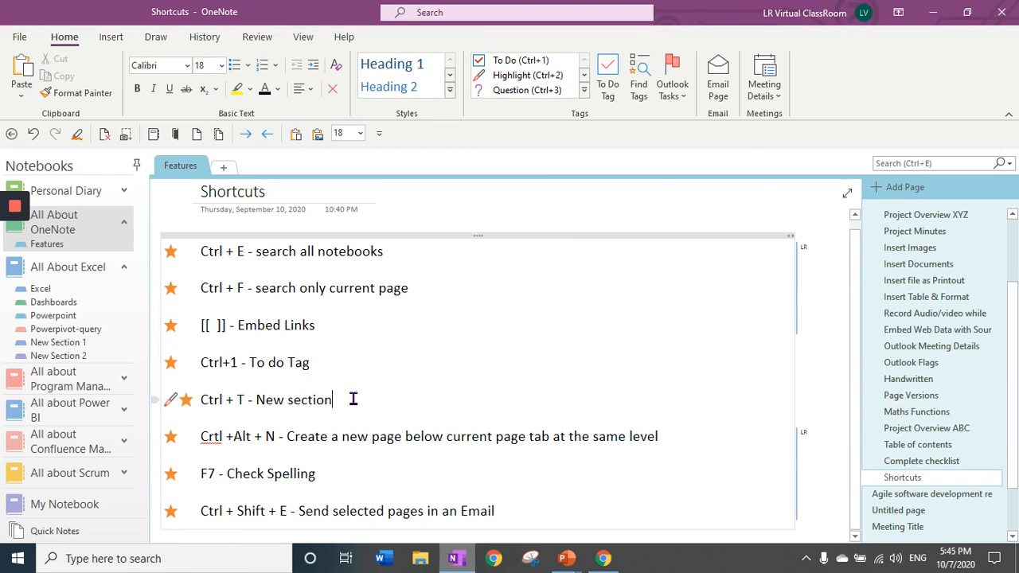
key(ctrl+t)
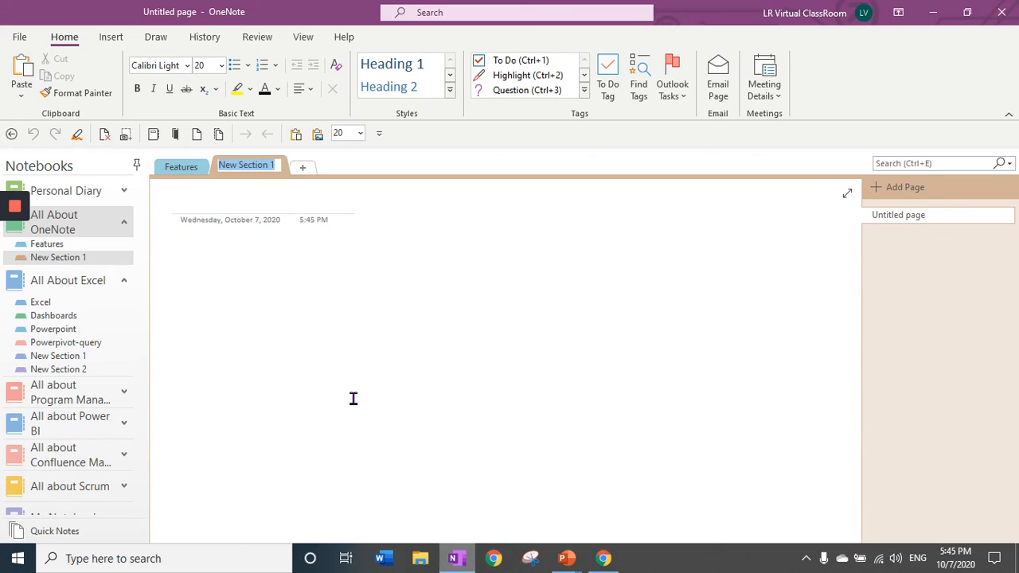
click(302, 167)
click(185, 168)
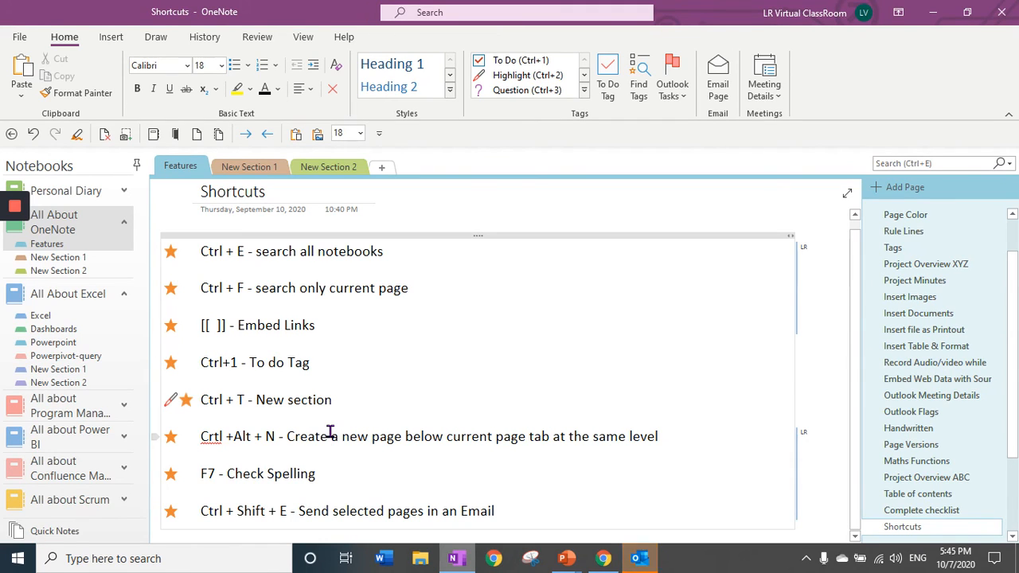
- Create a new page directly below the Shortcuts page at the same level and return to Shortcuts
click(414, 435)
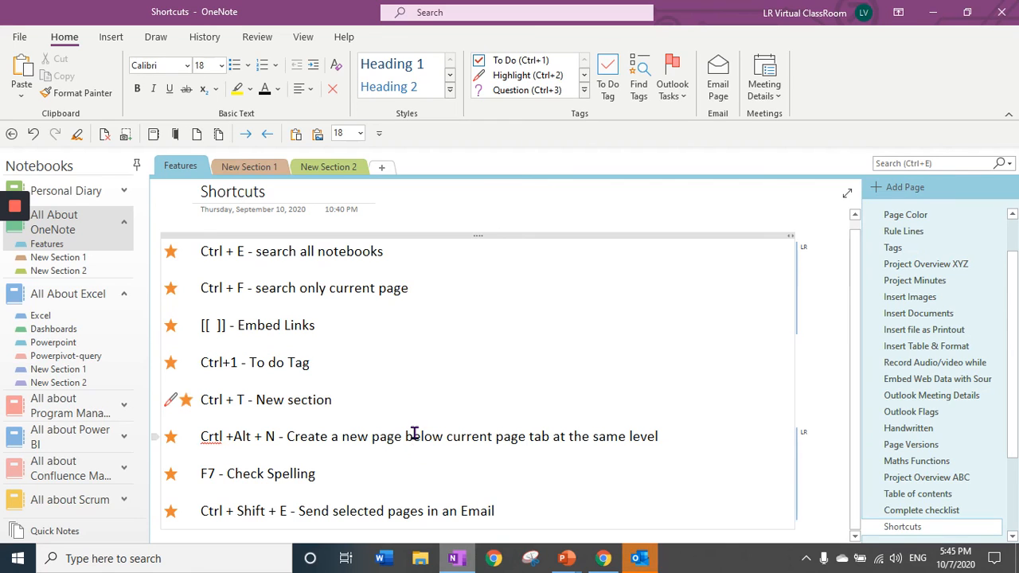
key(ctrl+alt+n)
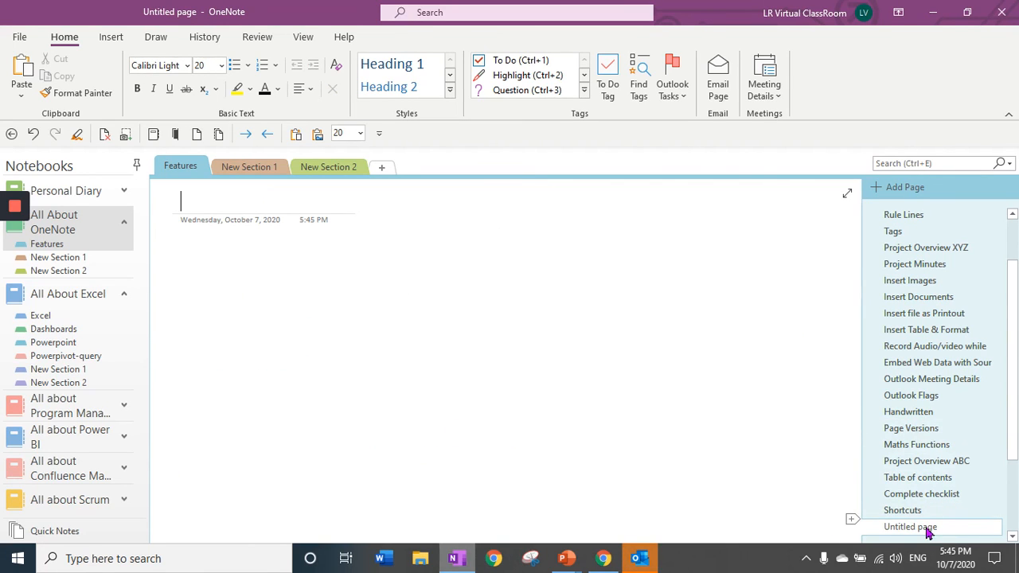
scroll(913, 270, up, 2)
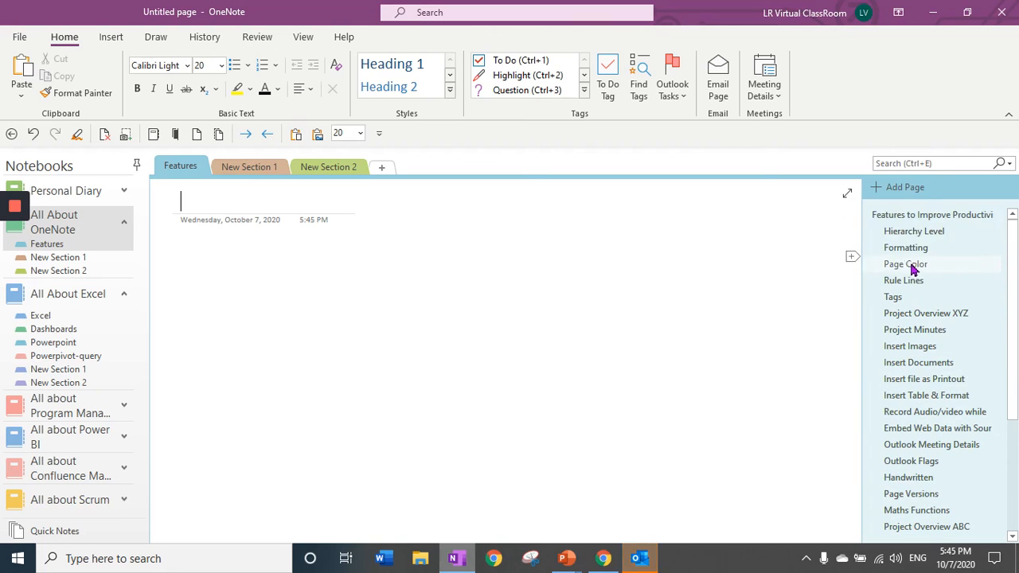
scroll(913, 470, down, 3)
click(913, 480)
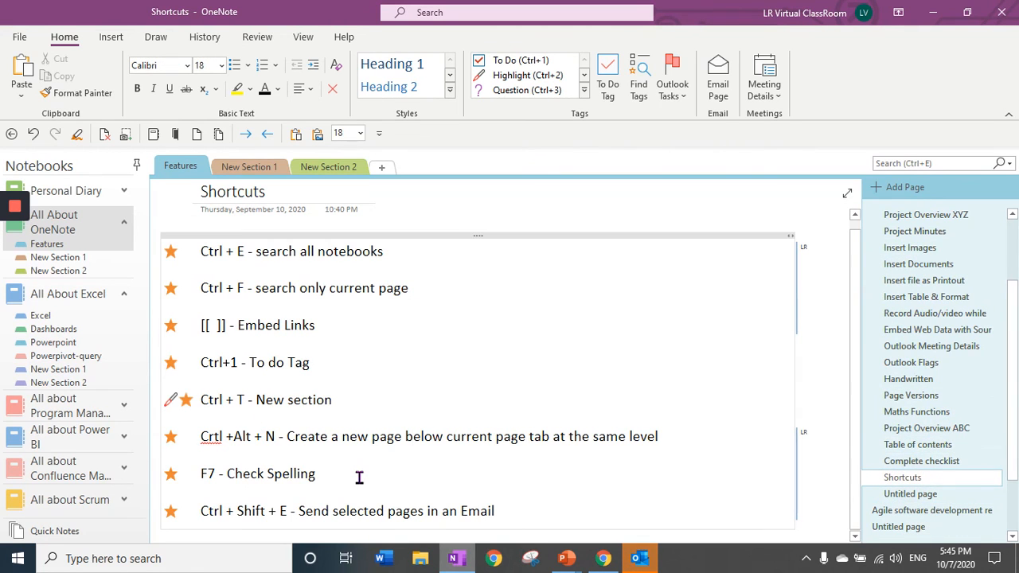
- Go through the spelling-check and email shortcuts and check off item 26 on the Features to Improve Productivity page
click(350, 476)
click(370, 510)
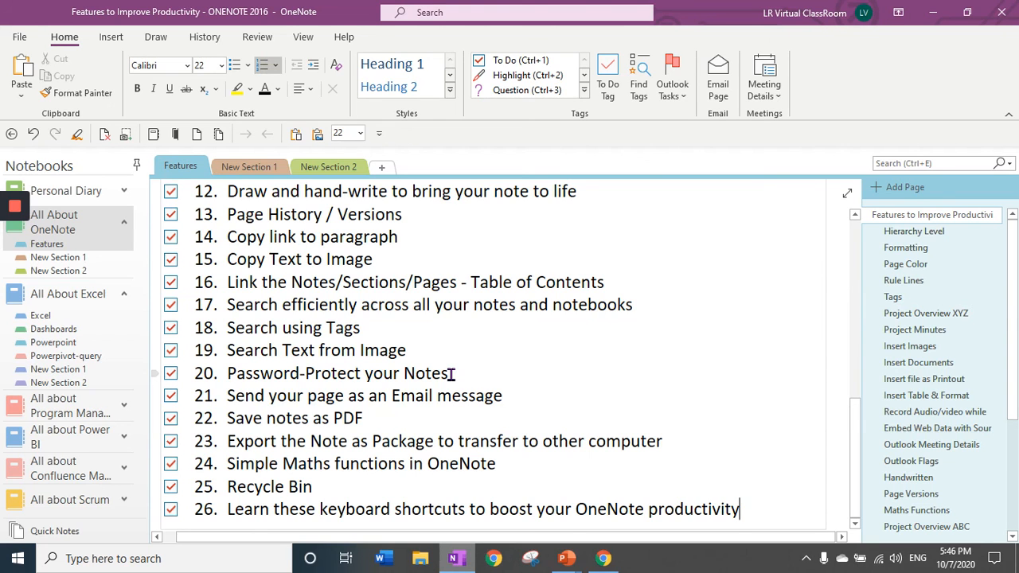
- Switch to the PowerPoint slide show and advance from the features list to the Thank You slide
click(649, 513)
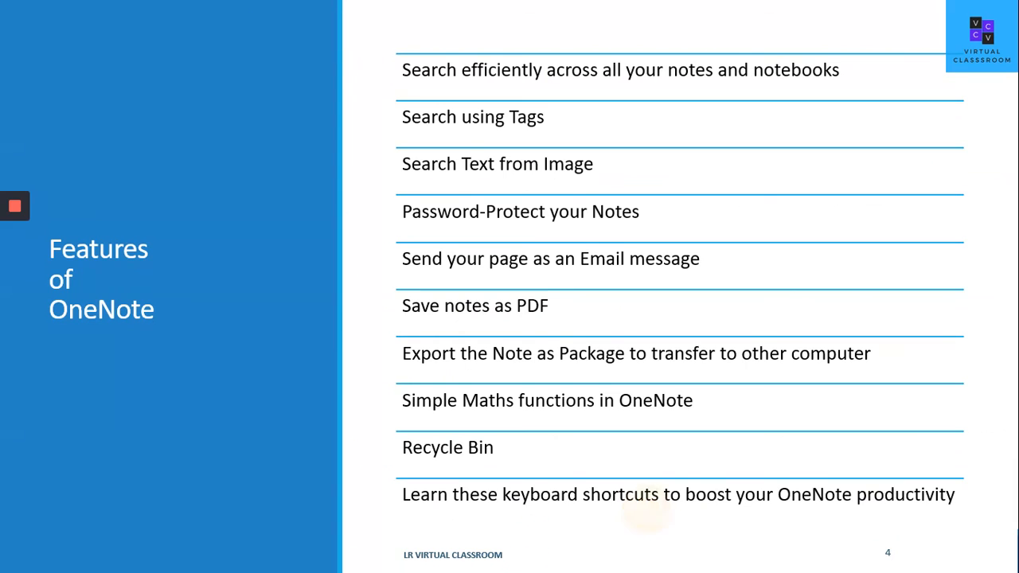
key(Right)
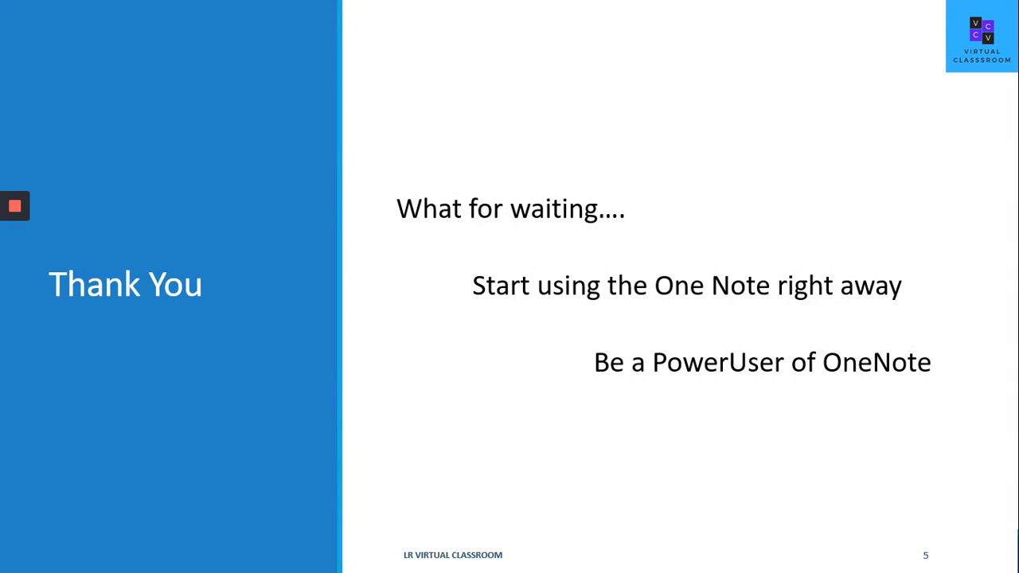